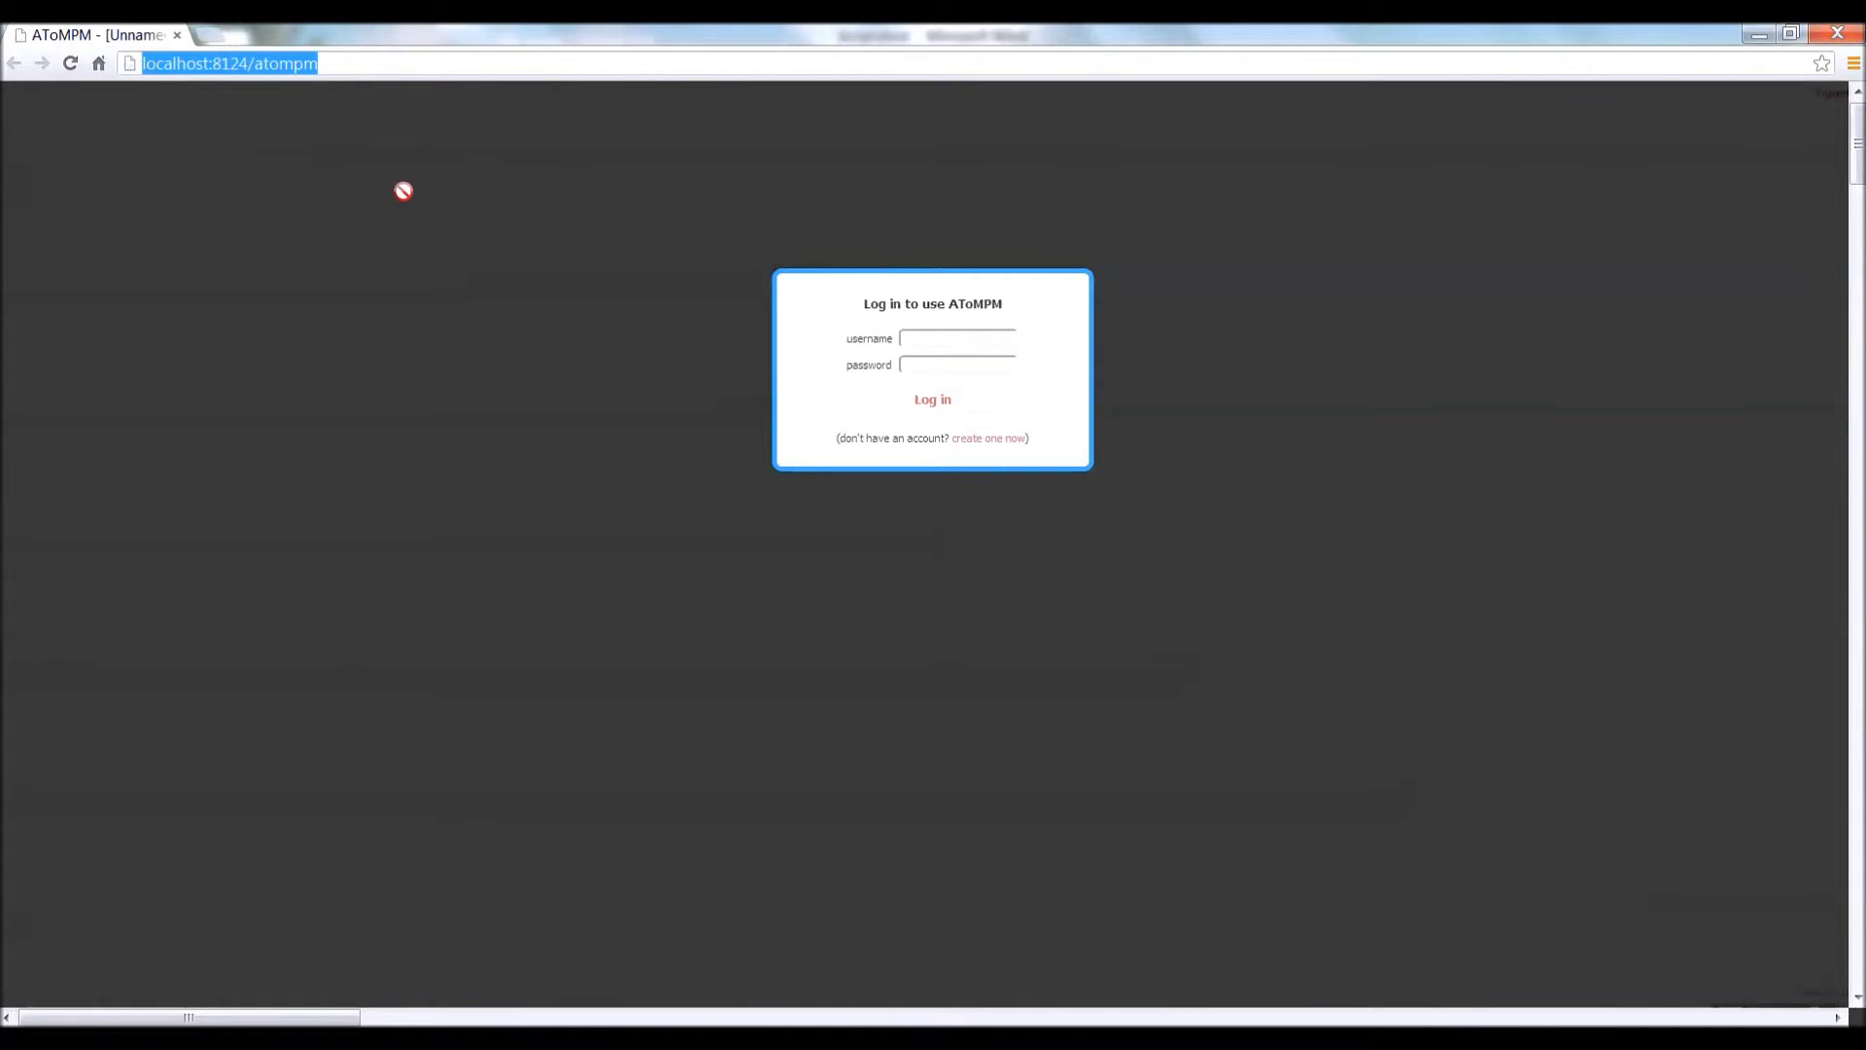
Log in with the account username and password
left_click(918, 336)
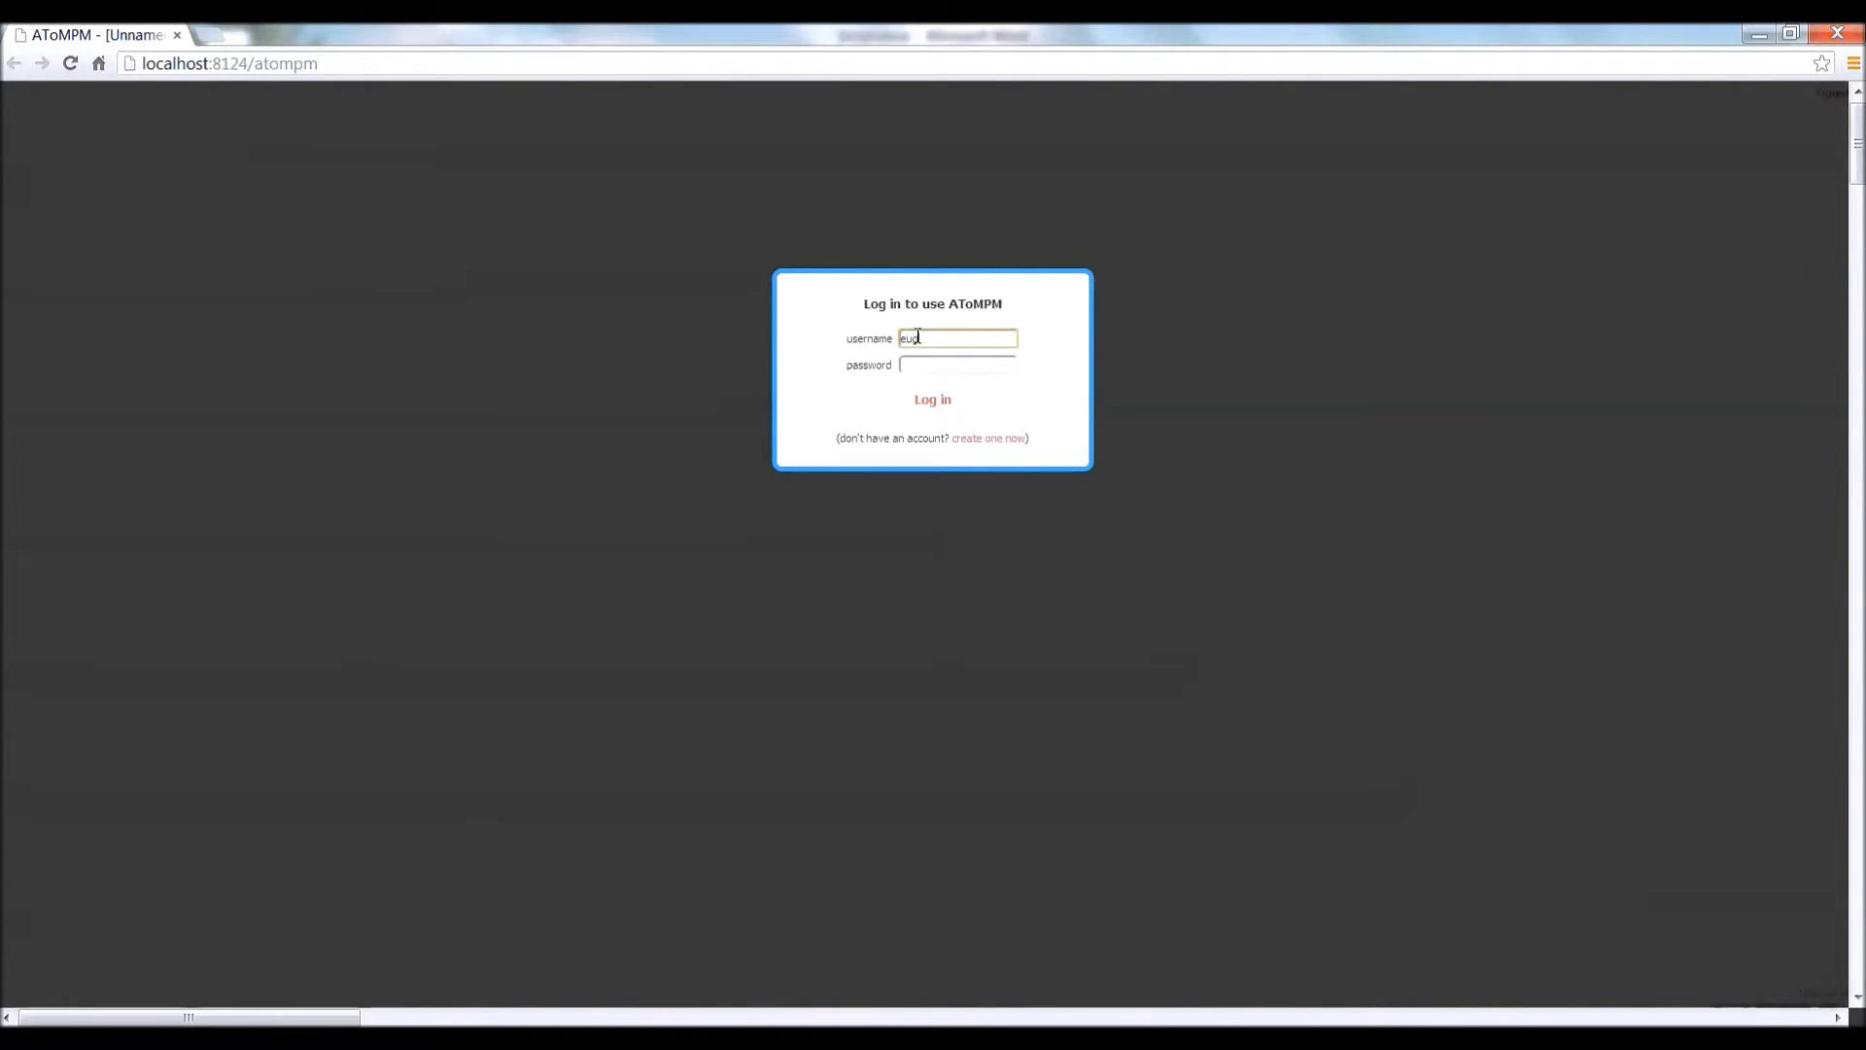
left_click(923, 357)
left_click(942, 398)
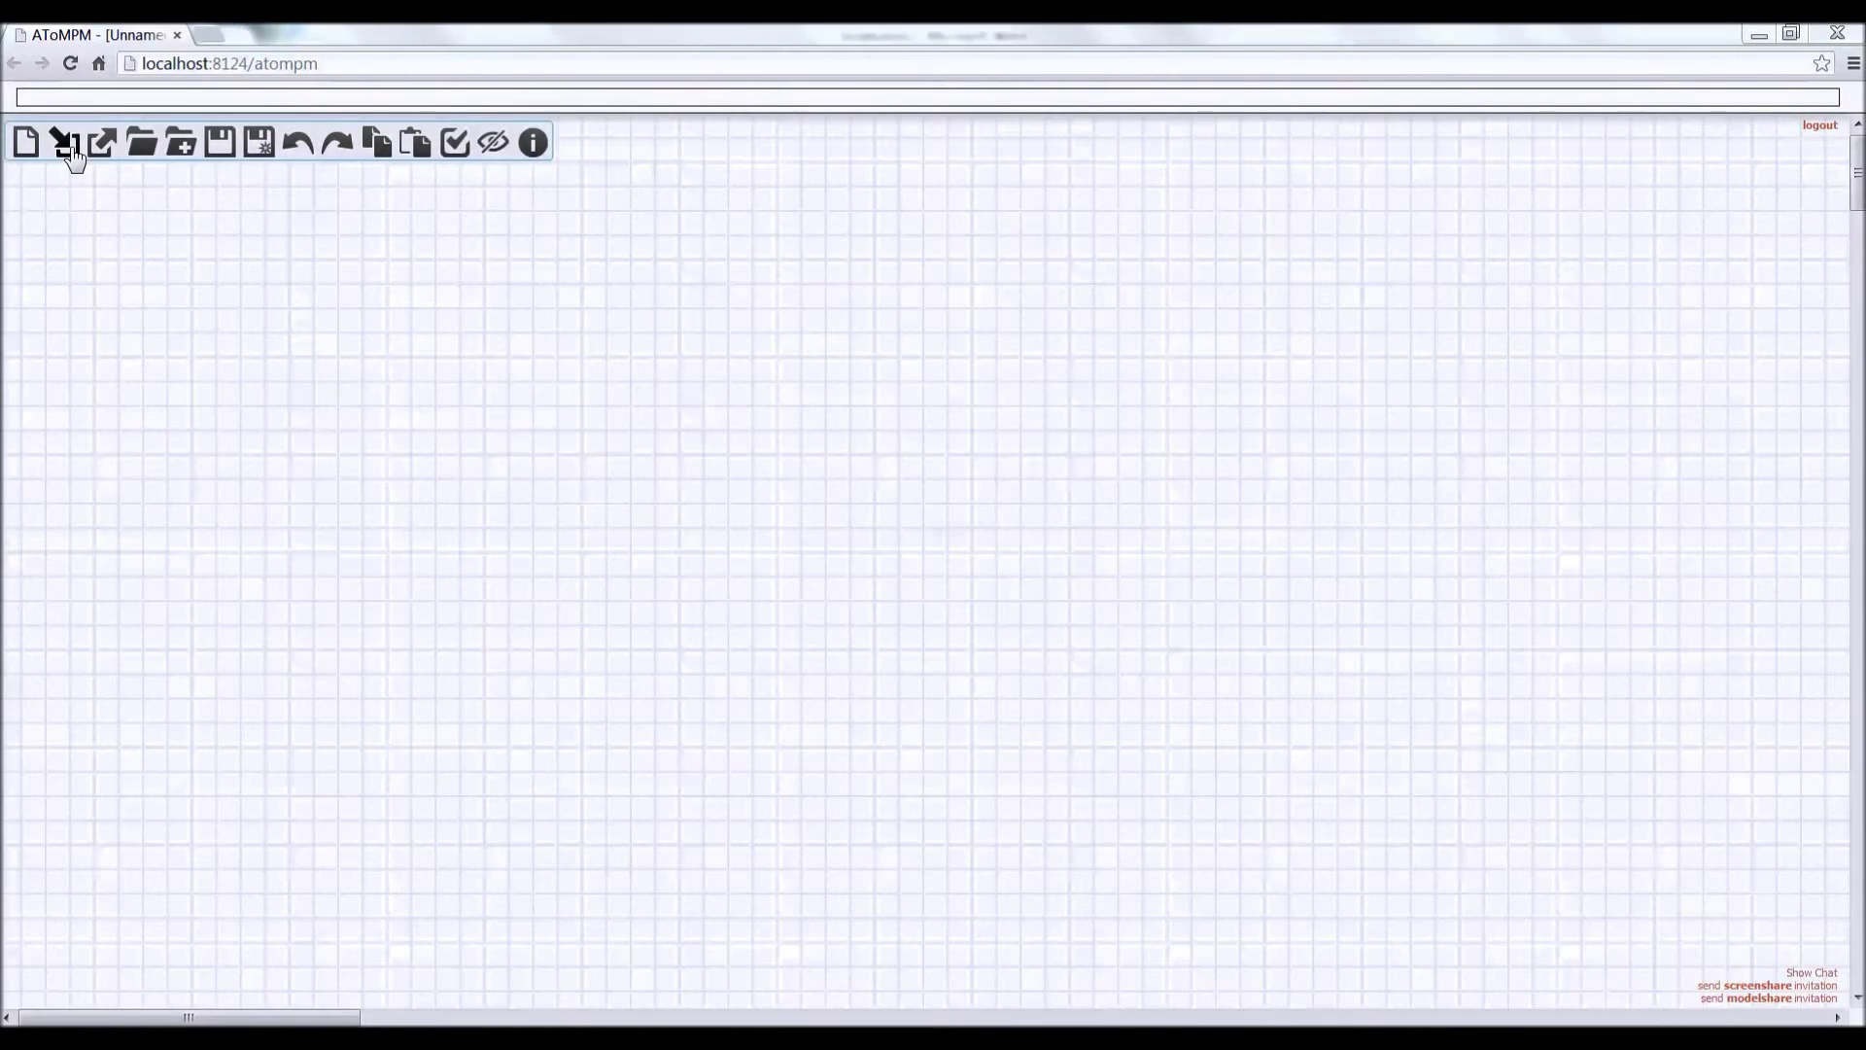
Load the PN.defaultIcons.metamodel toolbar from the Formalisms/PN folder
left_click(66, 153)
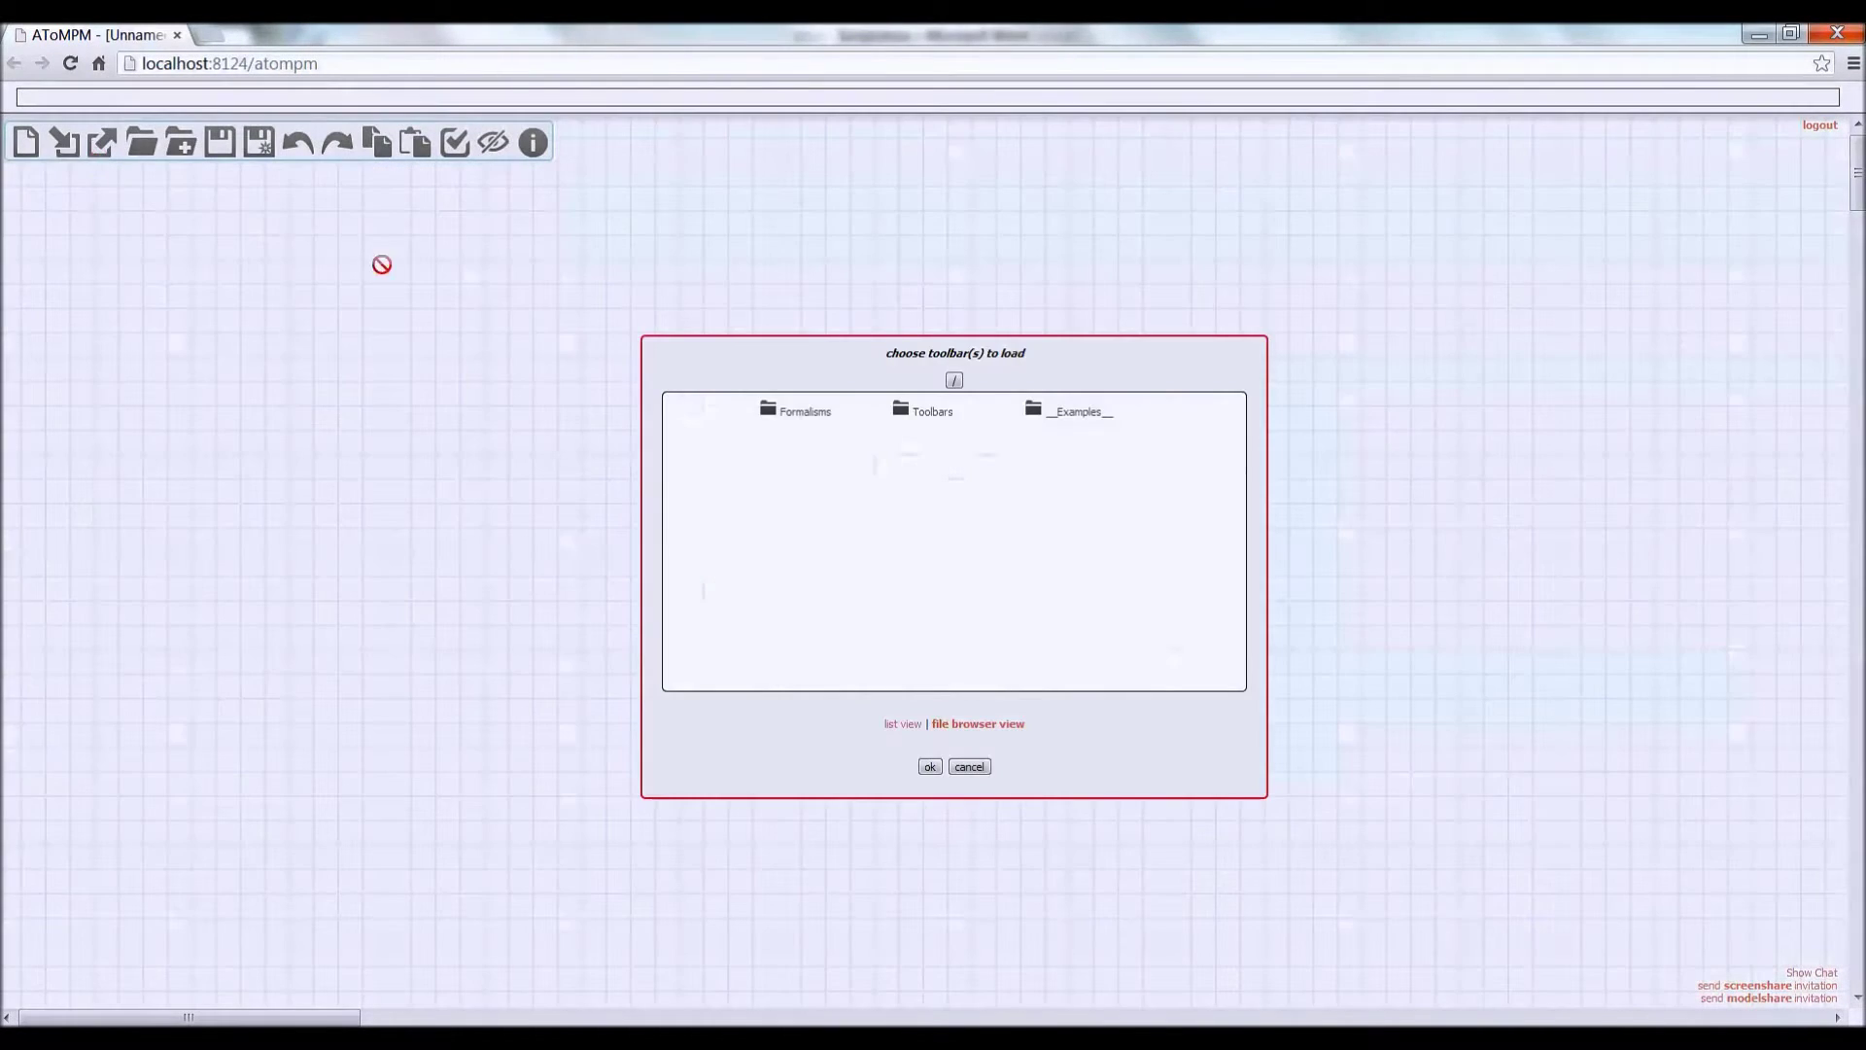
left_click(779, 417)
left_click(892, 468)
left_click(970, 409)
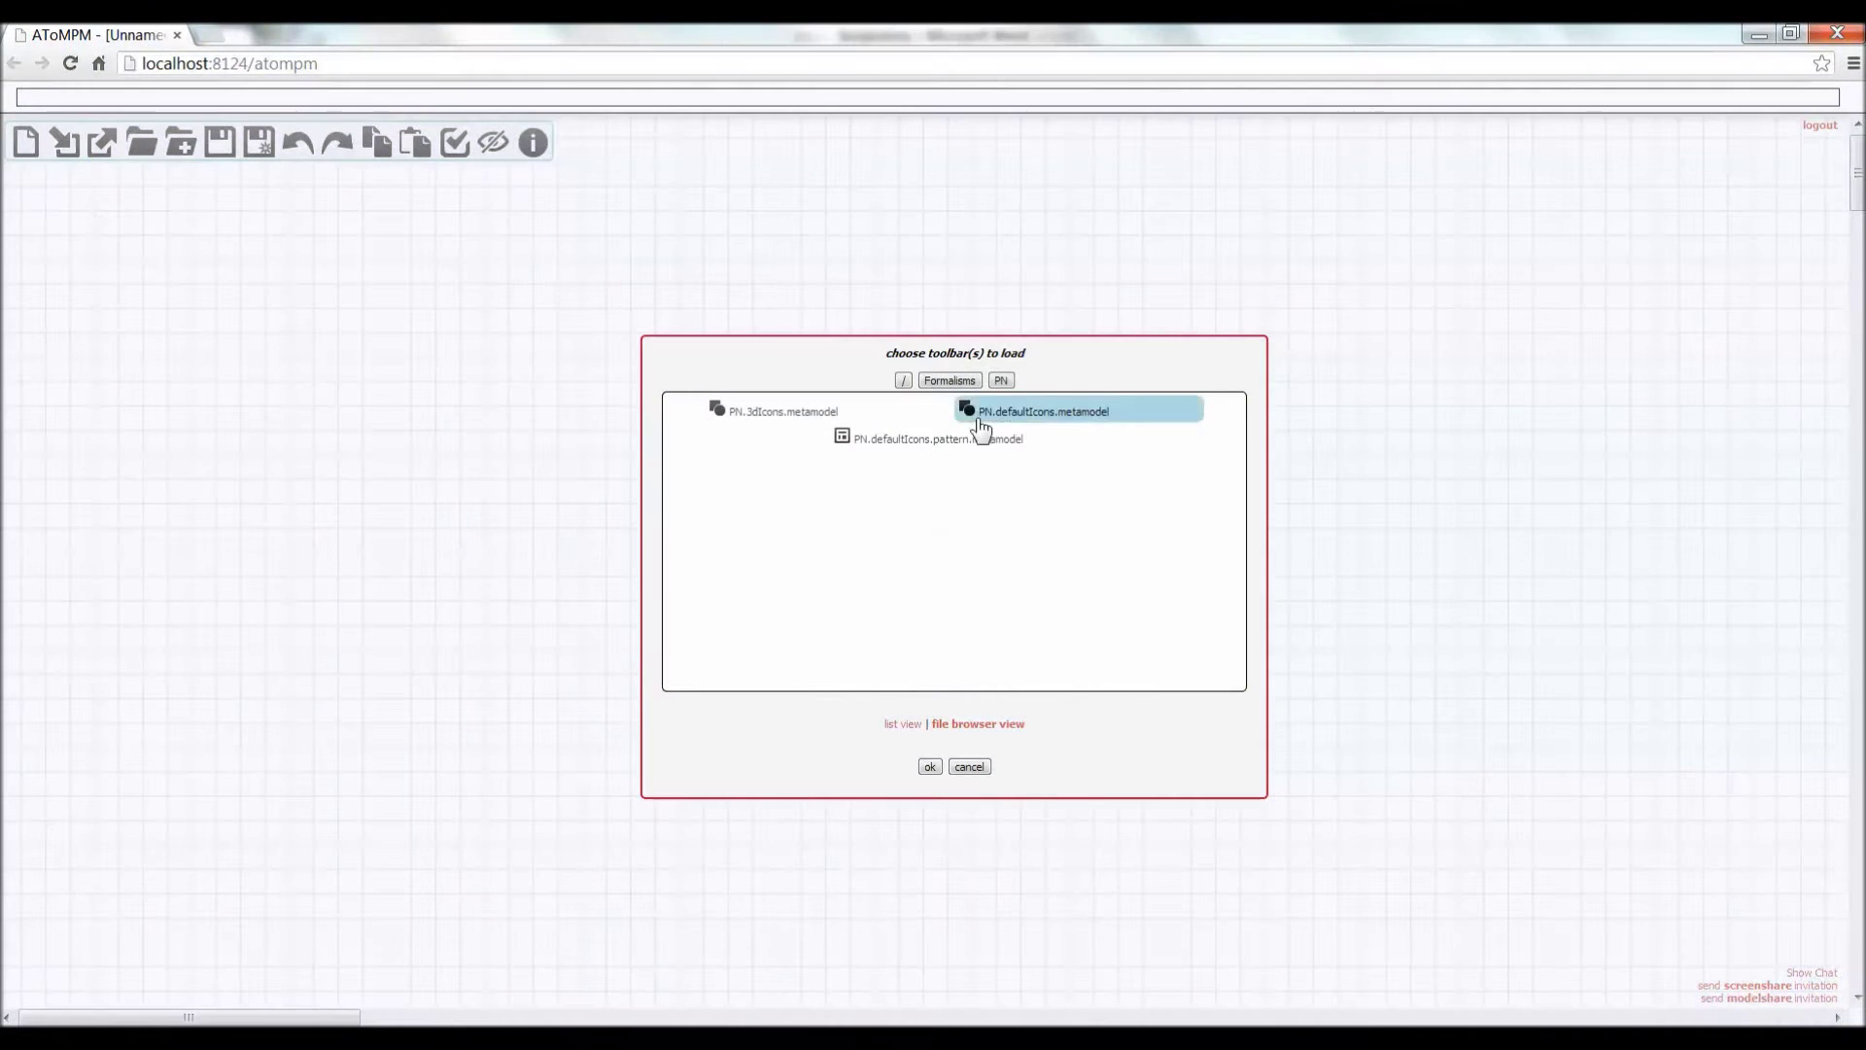
left_click(930, 767)
Create three Petri net places in a roughly horizontal row on the canvas
left_click(588, 145)
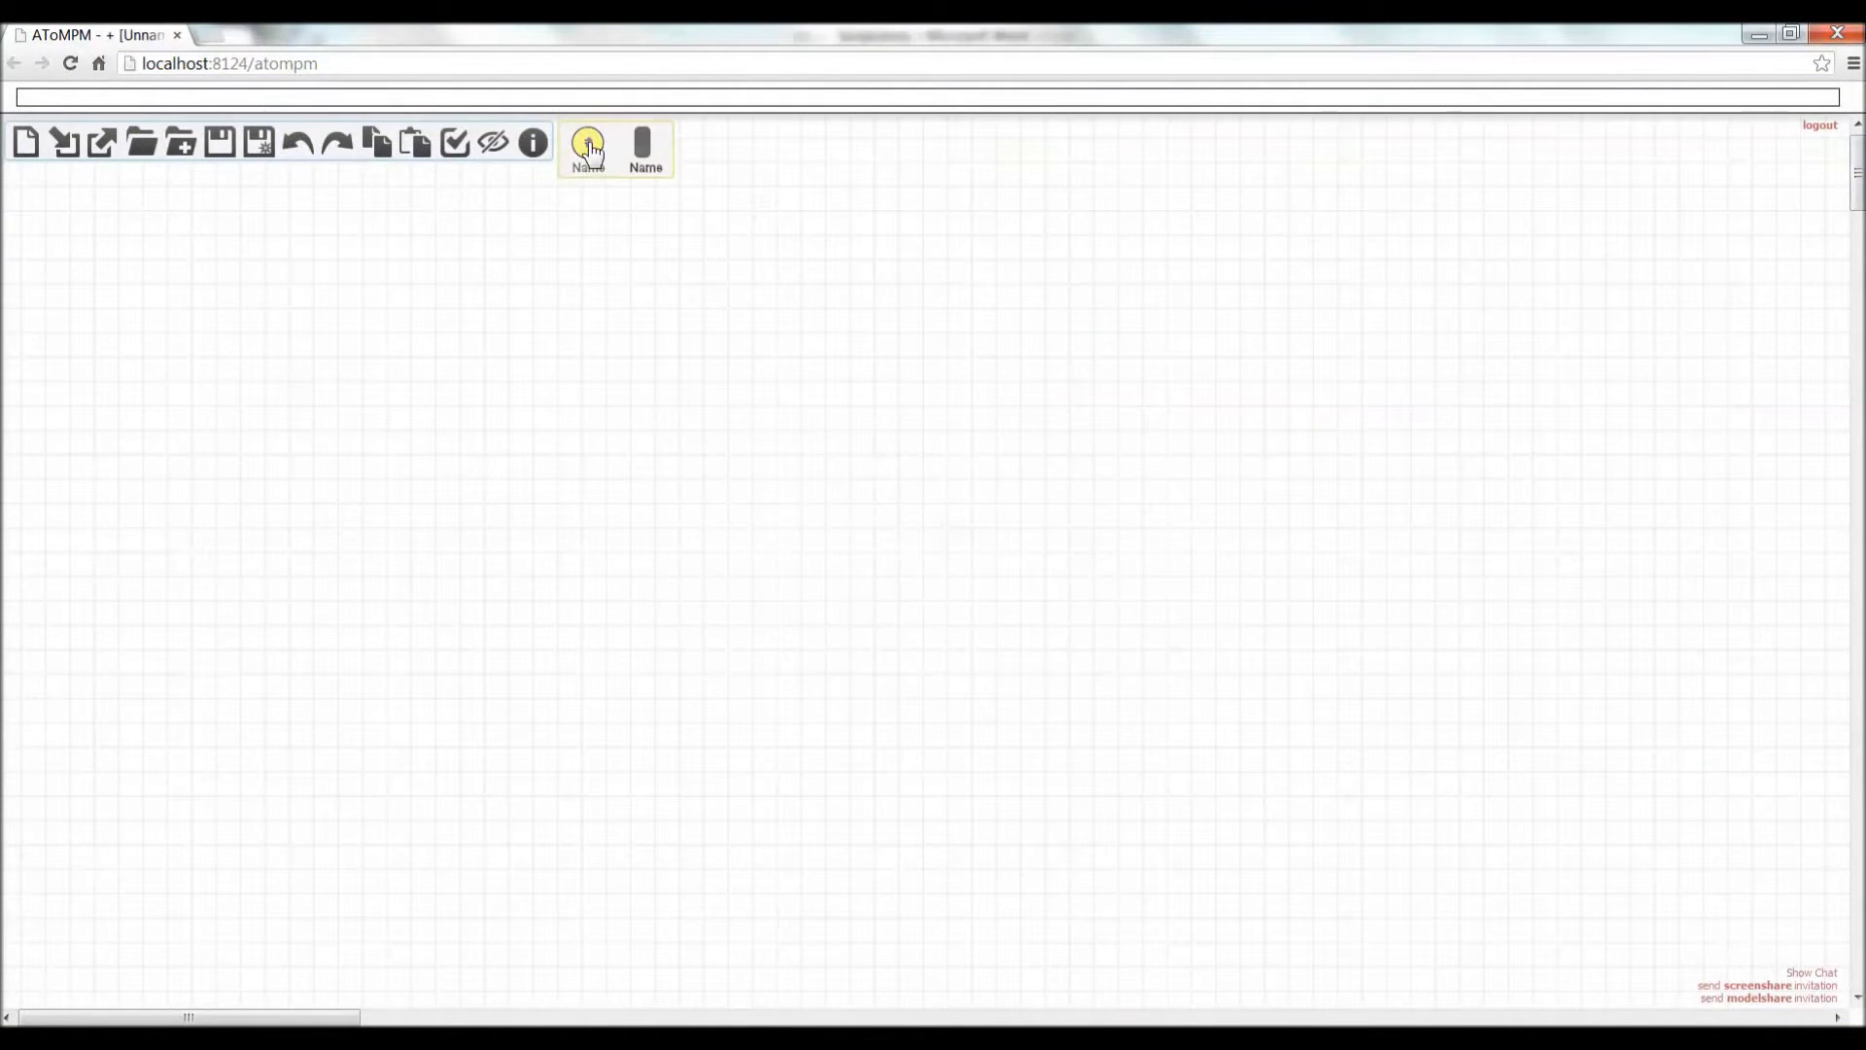
right_click(475, 297)
right_click(618, 309)
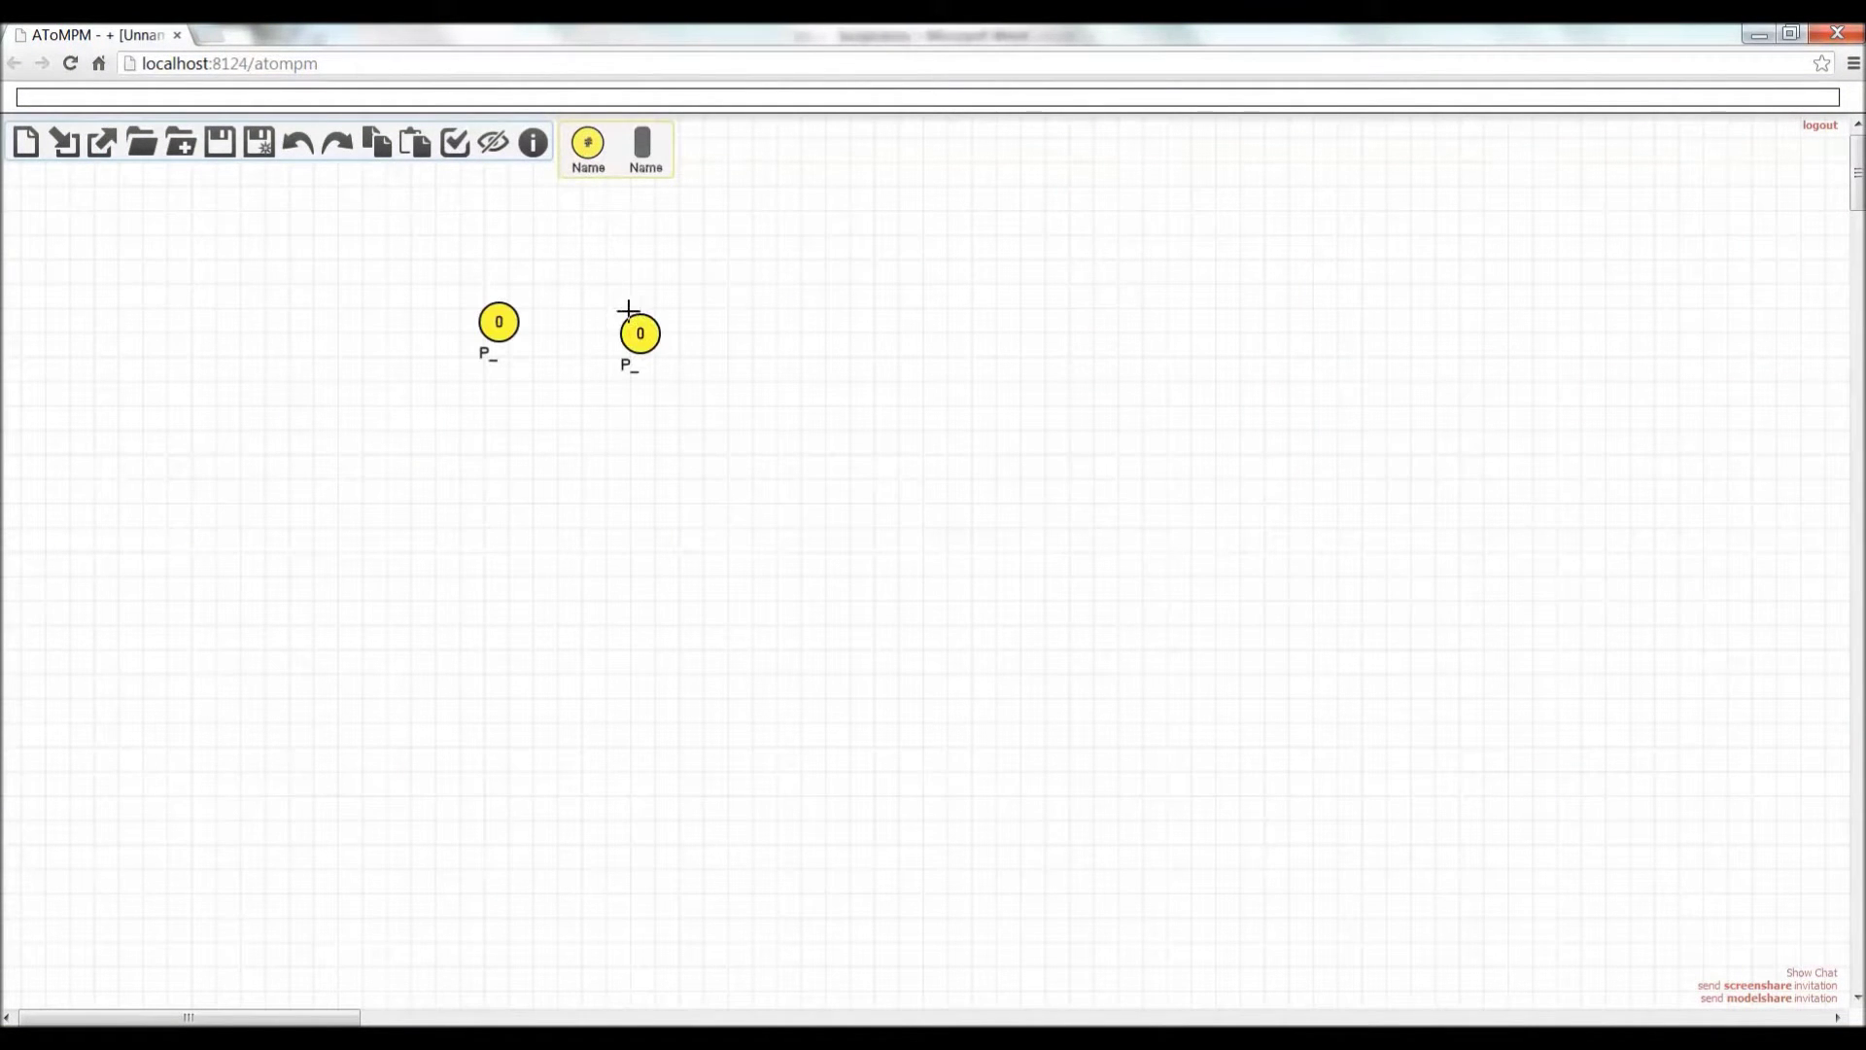
right_click(750, 331)
Add two transitions below the places and connect the first transition to the second through the leftmost place
left_click(644, 156)
right_click(347, 362)
right_click(542, 393)
left_click_drag(374, 394, 566, 428)
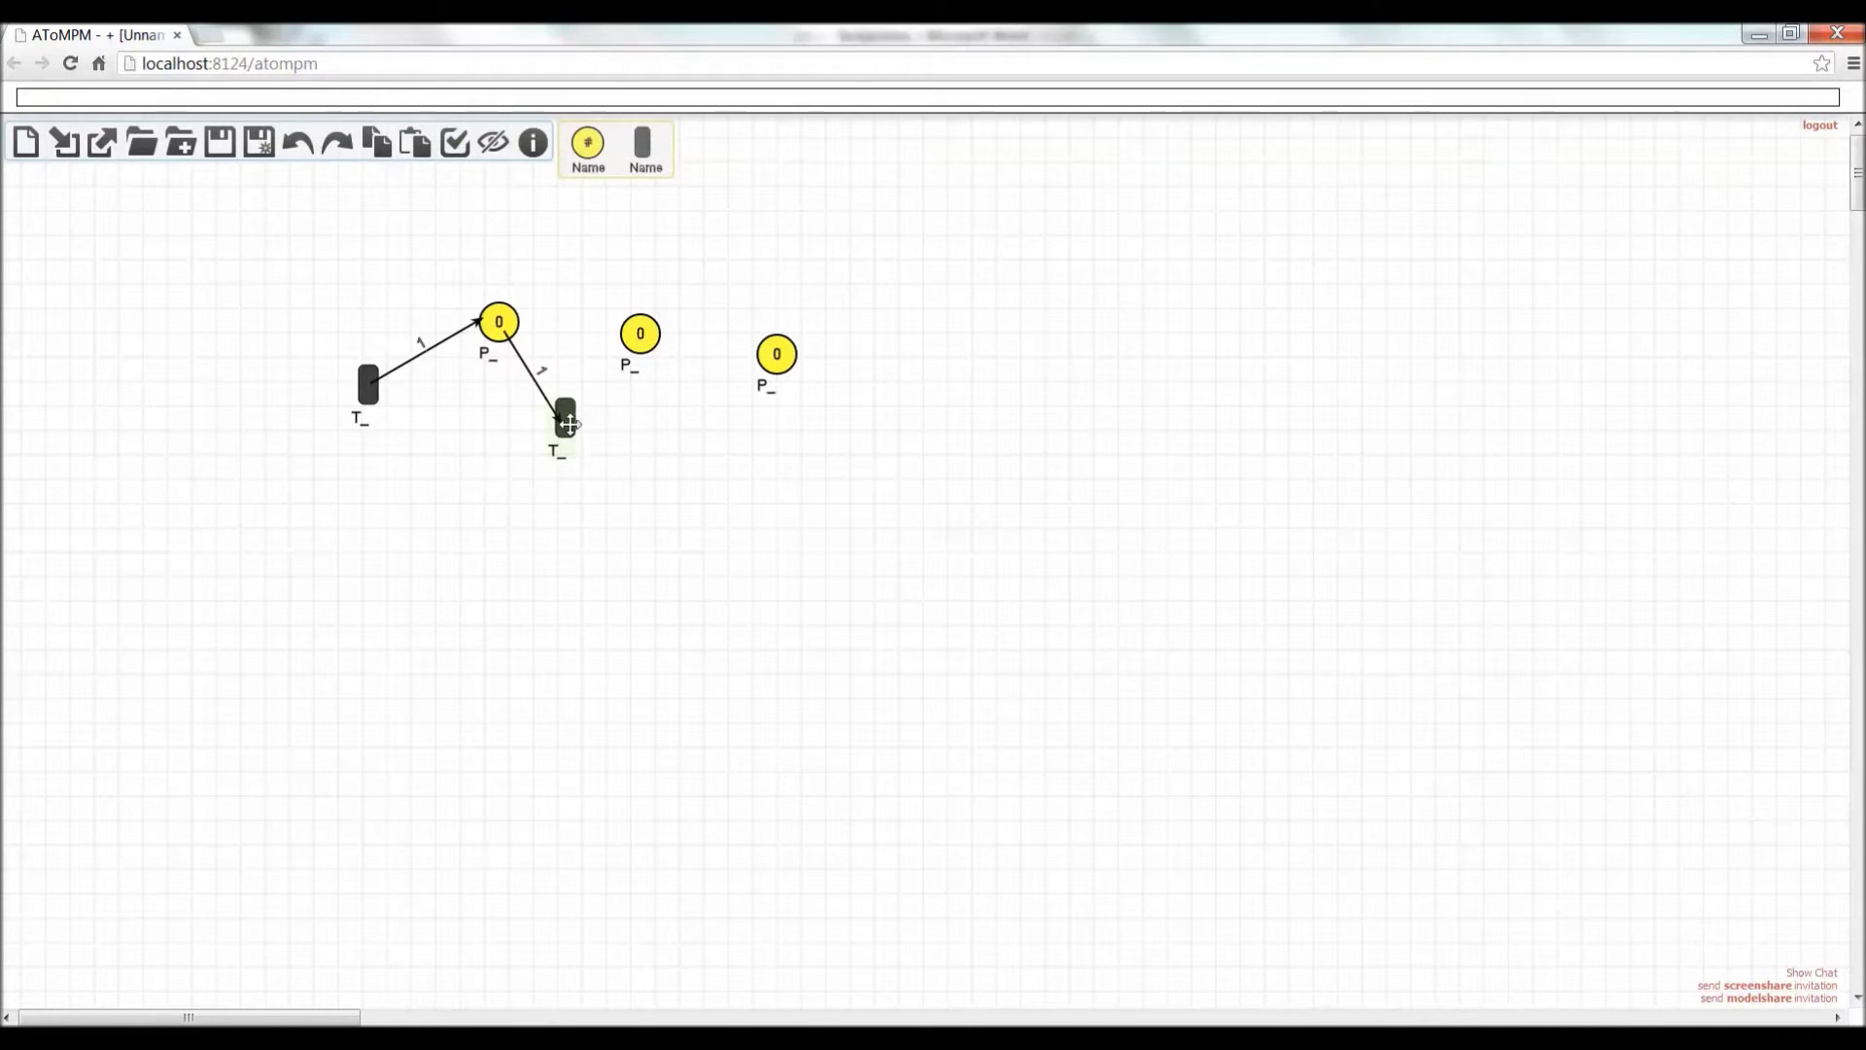
Rename the transition fed by the leftmost place to "process"
middle_click(569, 424)
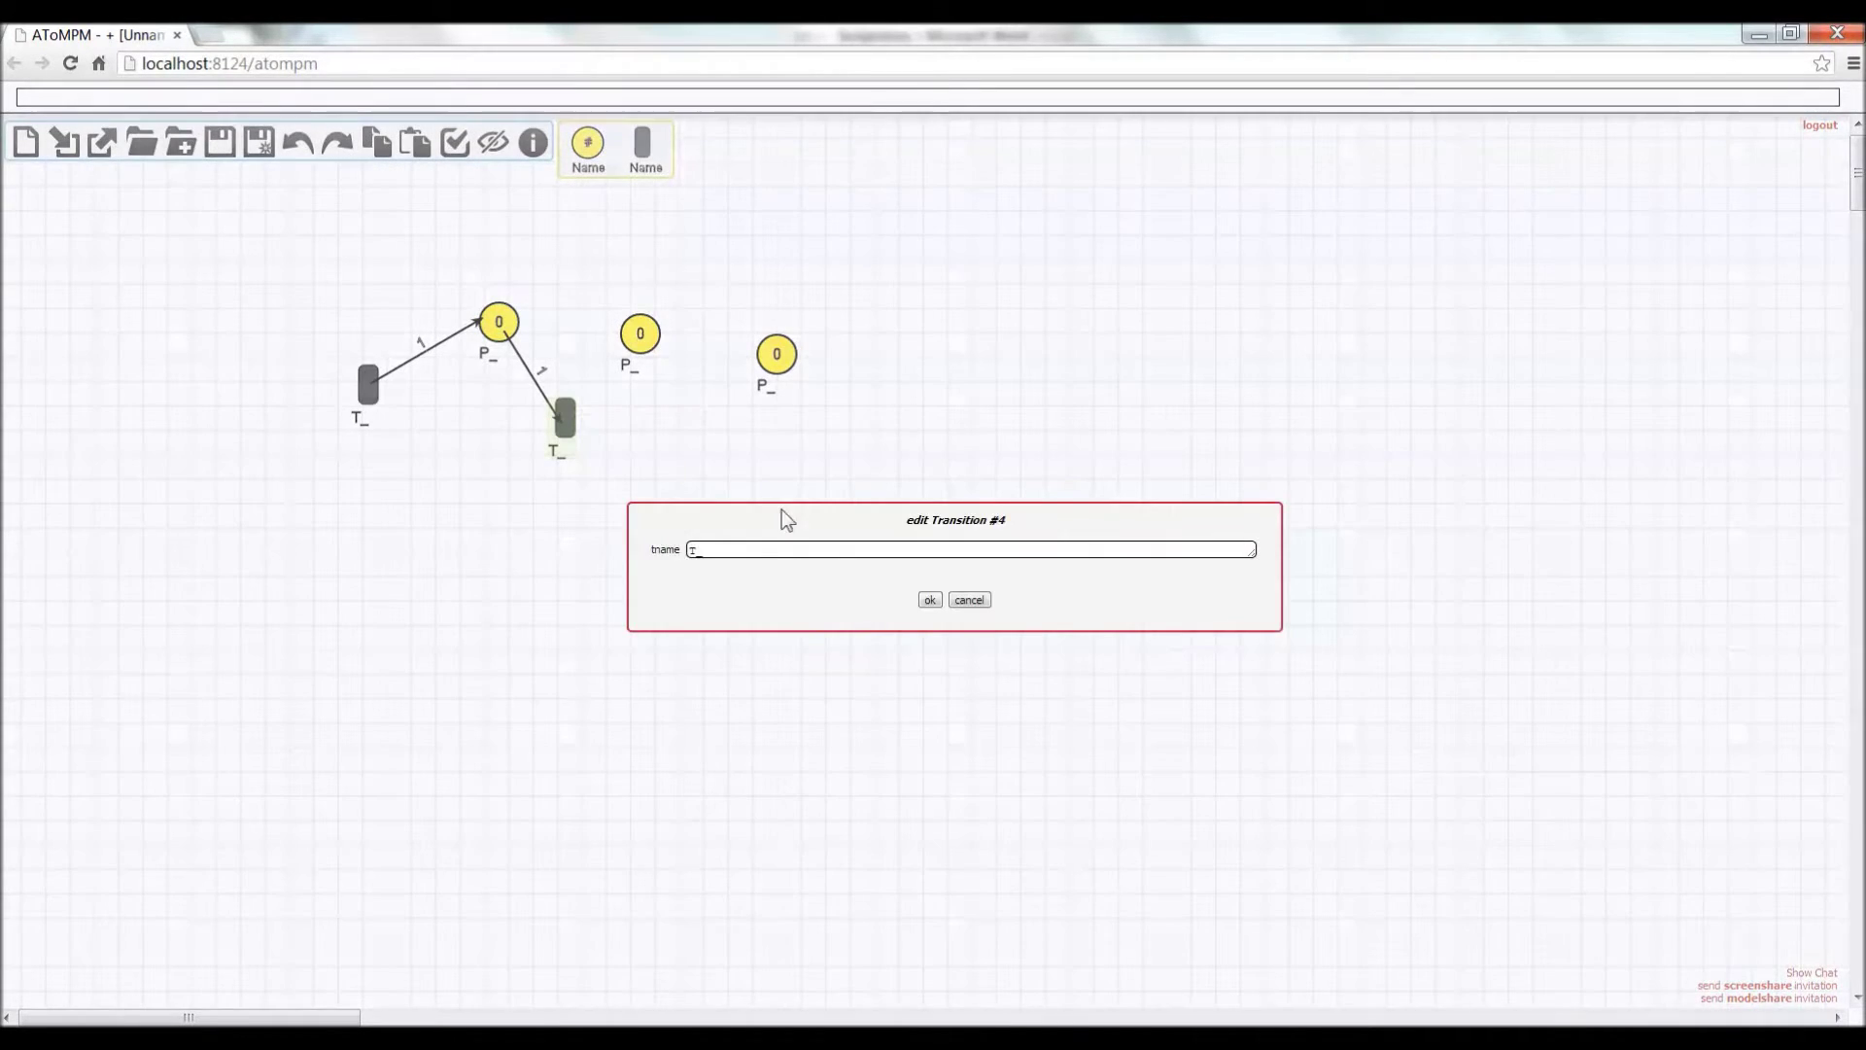
triple_click(733, 550)
type("process")
key("Return")
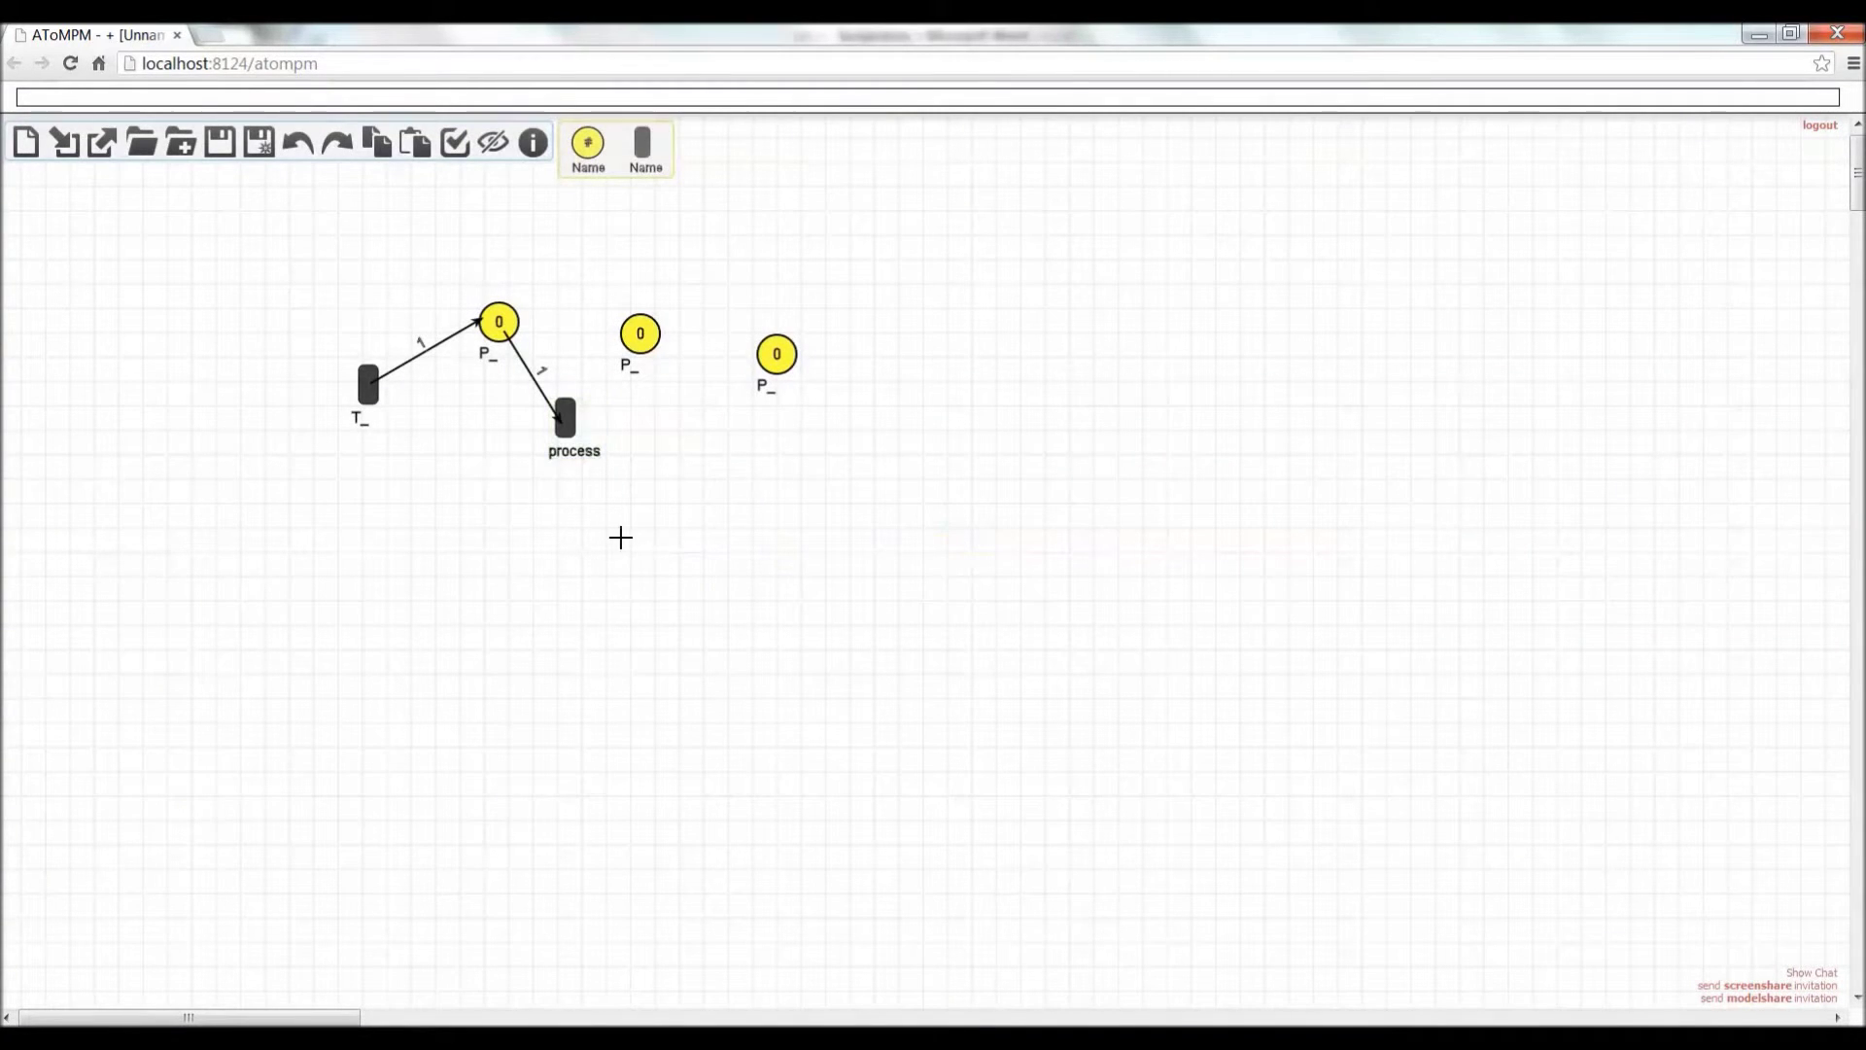
Enlarge the middle place and rotate the rightmost place
right_click(637, 341)
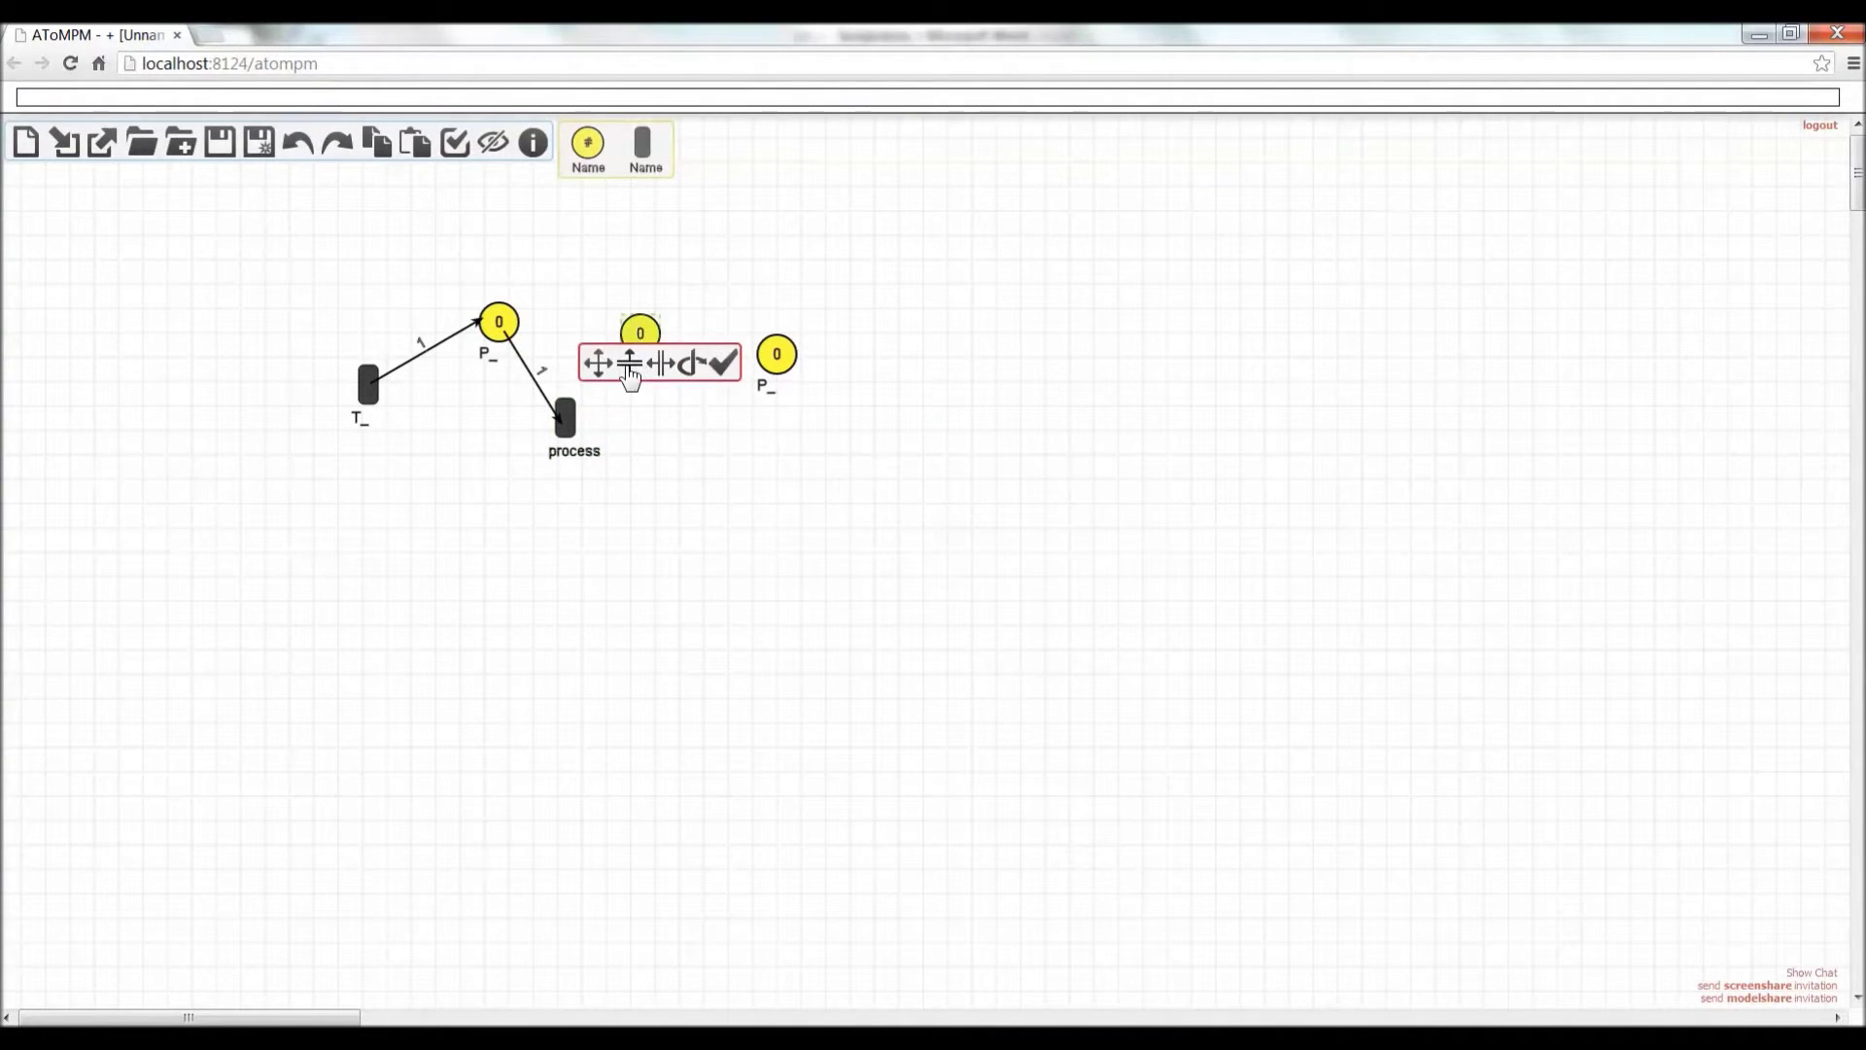
left_click(723, 362)
right_click(777, 355)
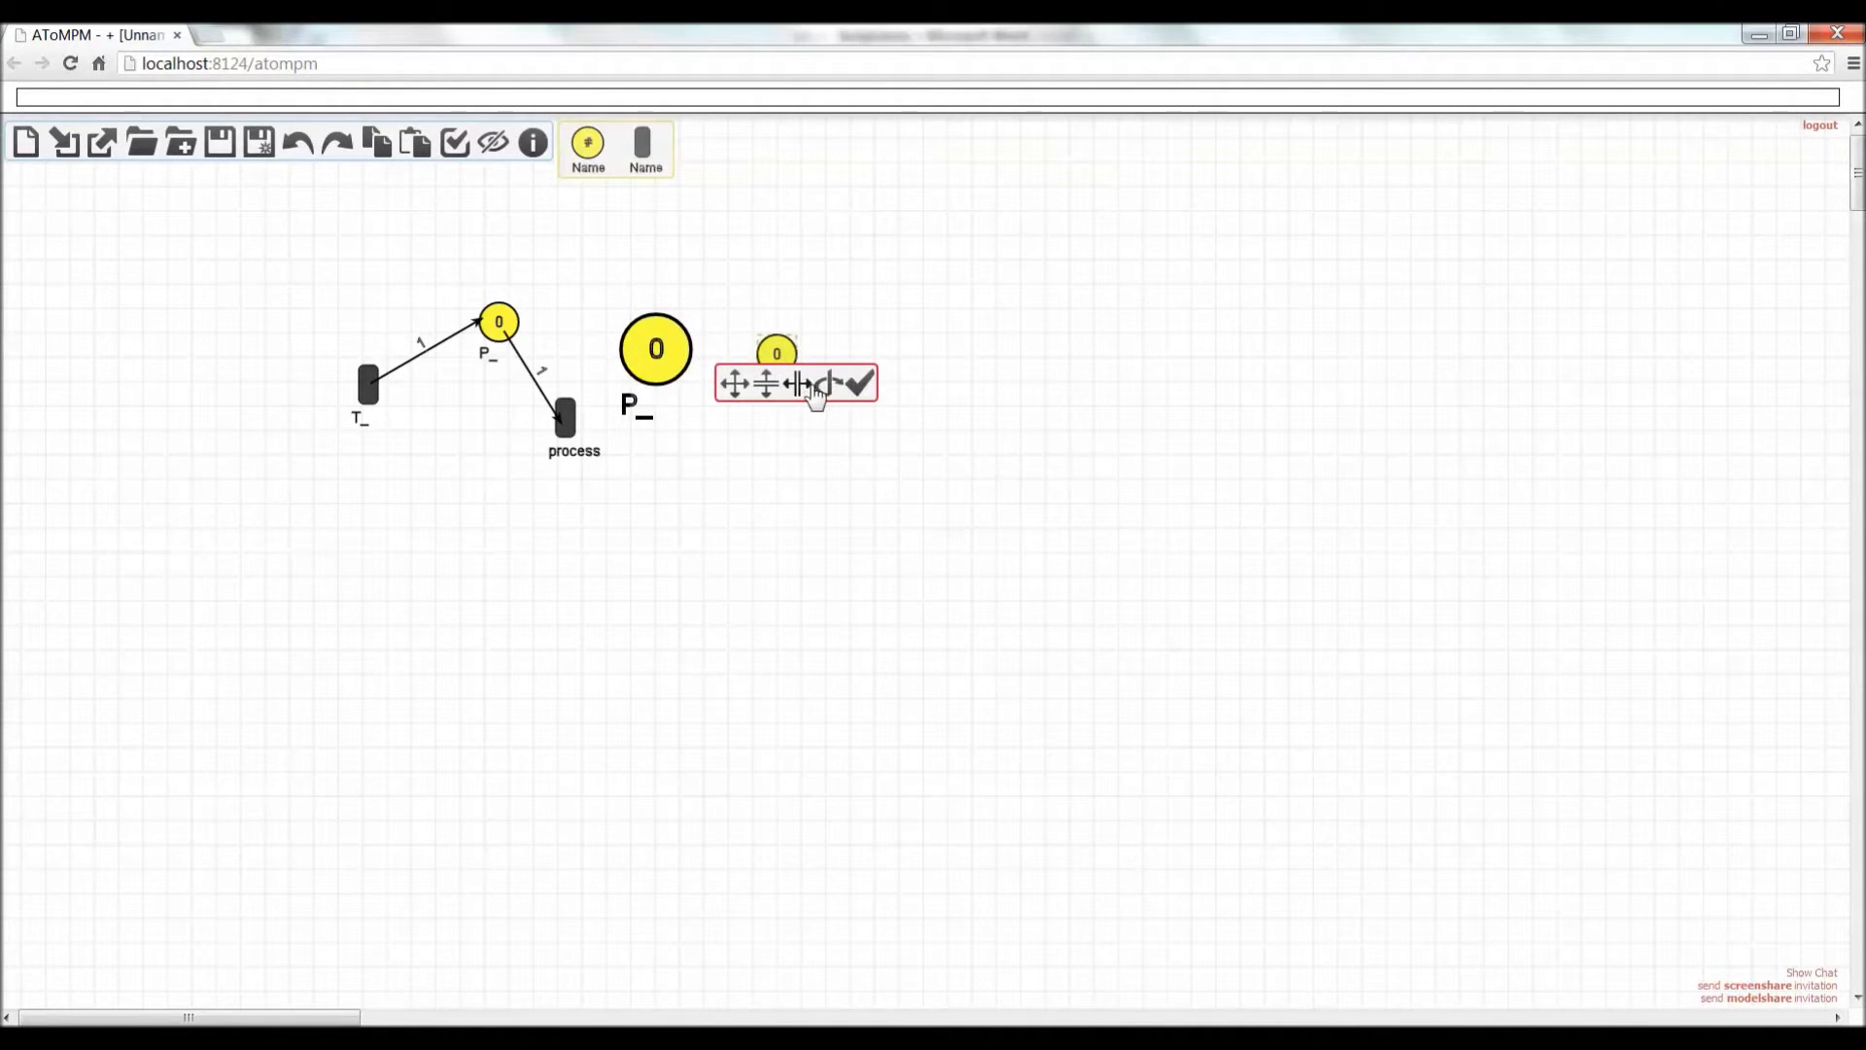
scroll(827, 389, "down", 3)
left_click(860, 384)
Try to connect the enlarged place directly to the rotated place
left_click_drag(688, 365, 758, 369)
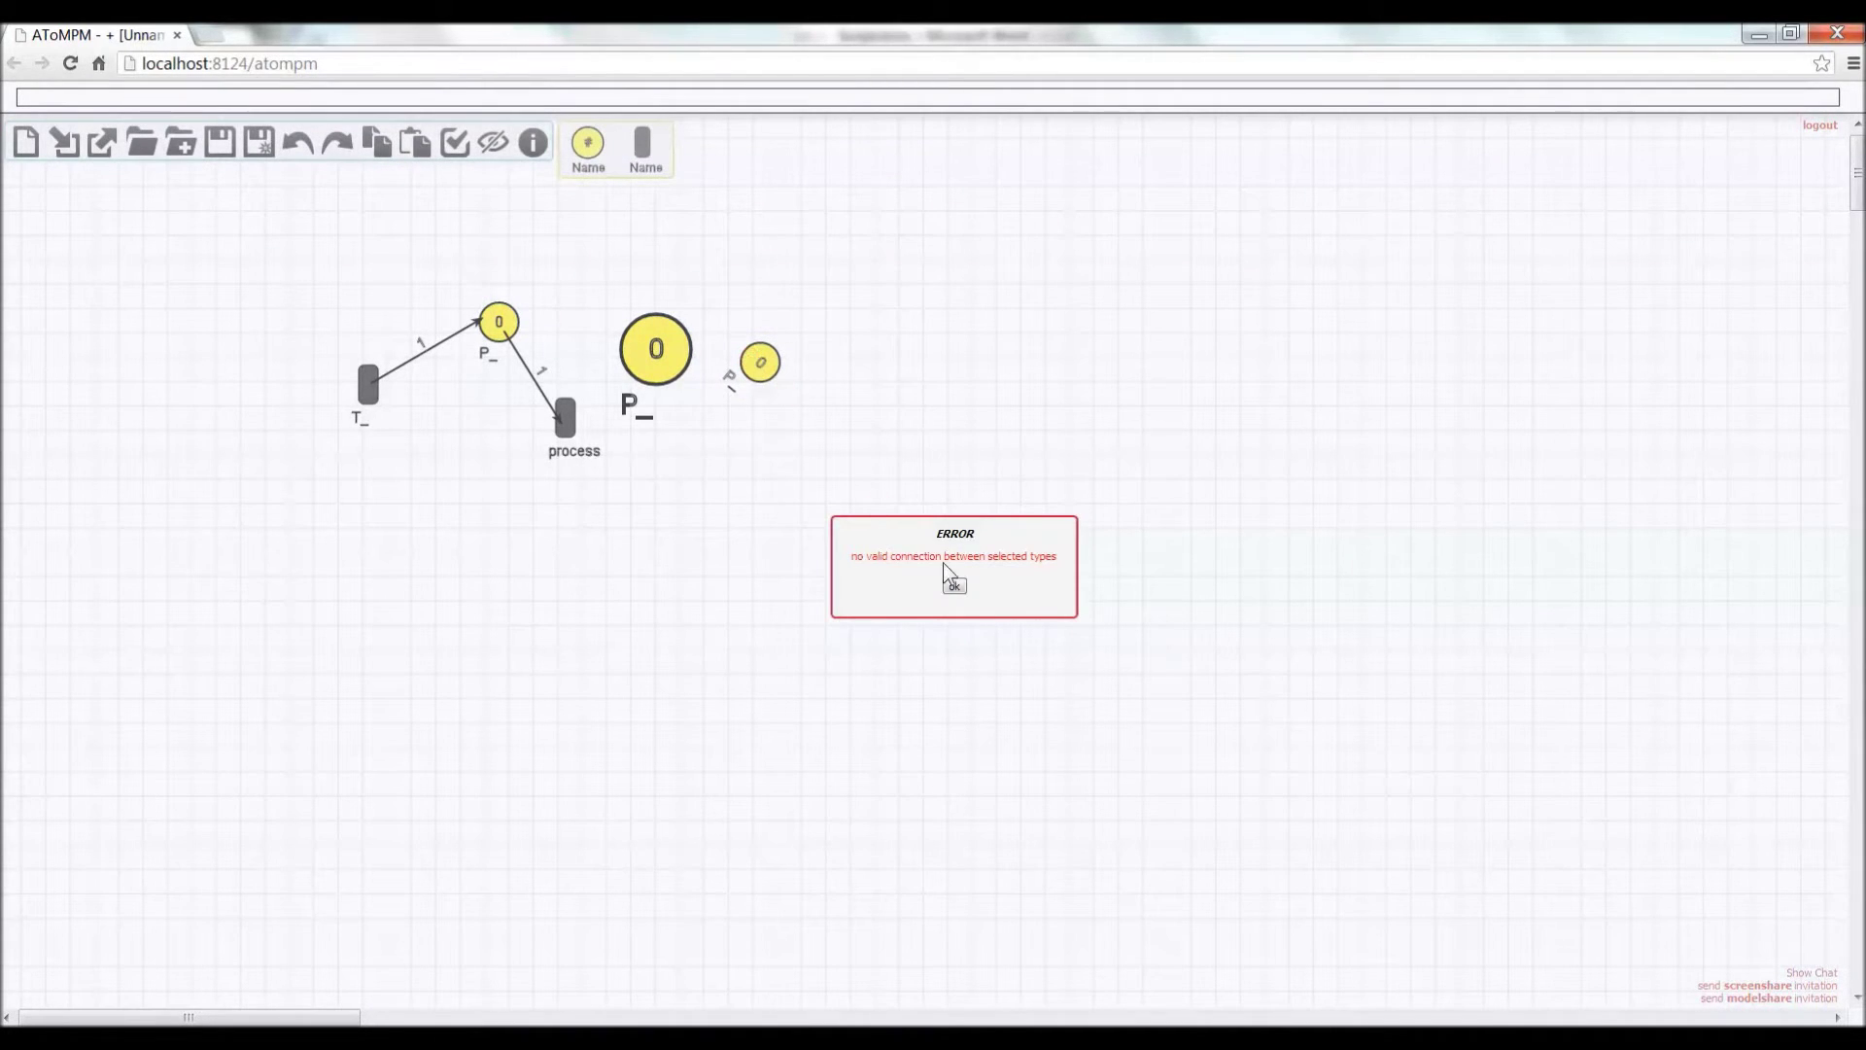
left_click(956, 586)
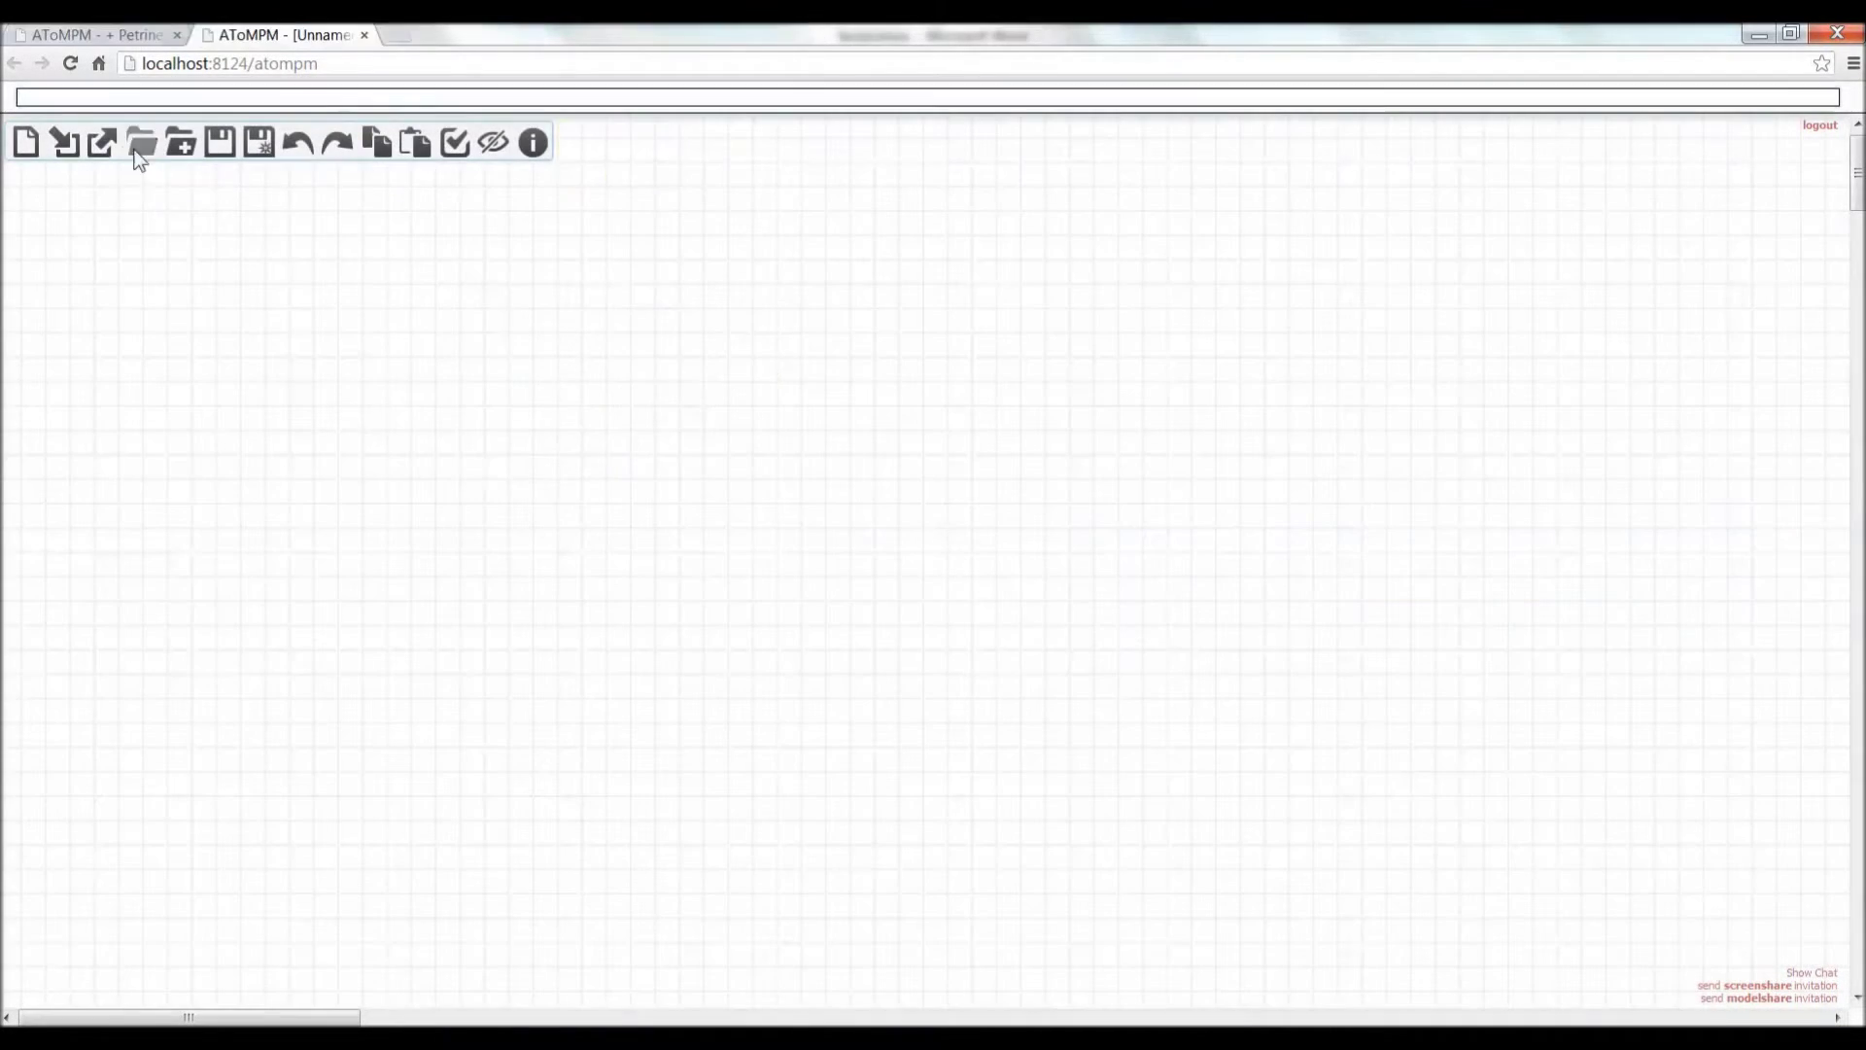
Open PNMM.model from the Formalisms/PN folder in the blank window
left_click(141, 145)
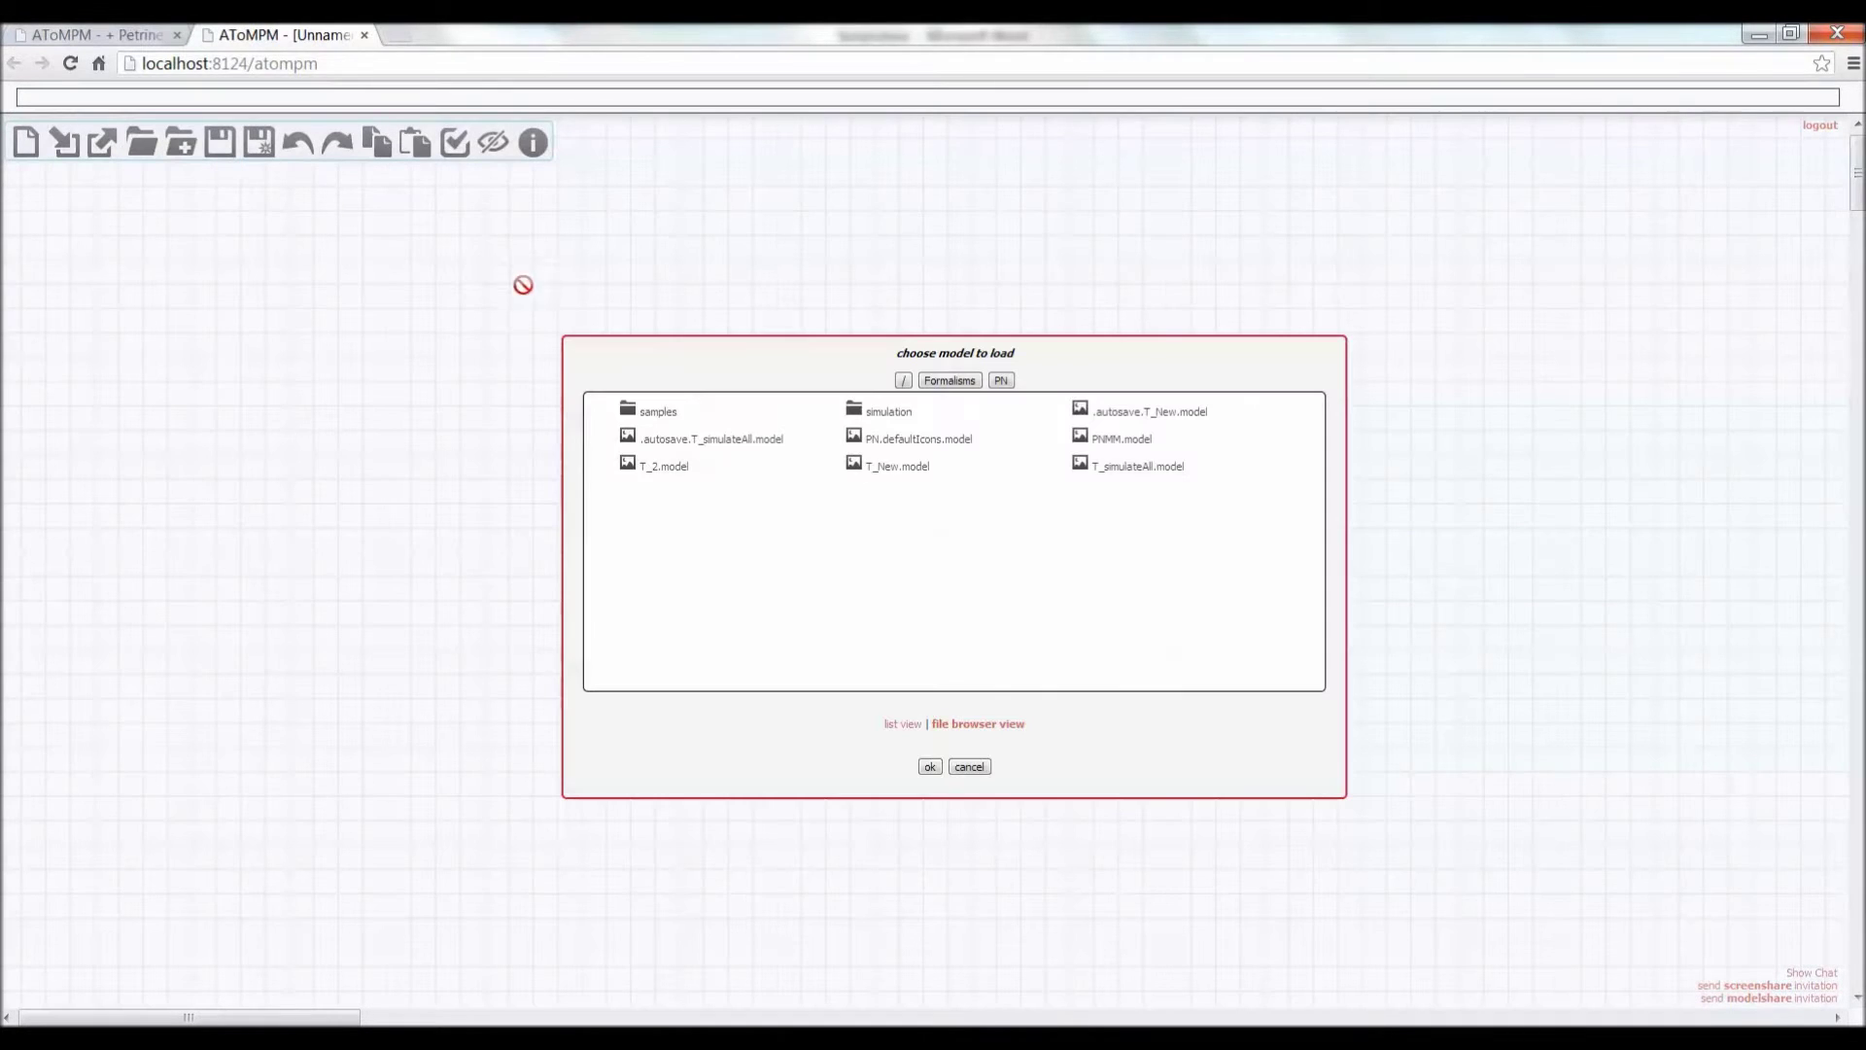
left_click(1103, 442)
left_click(930, 766)
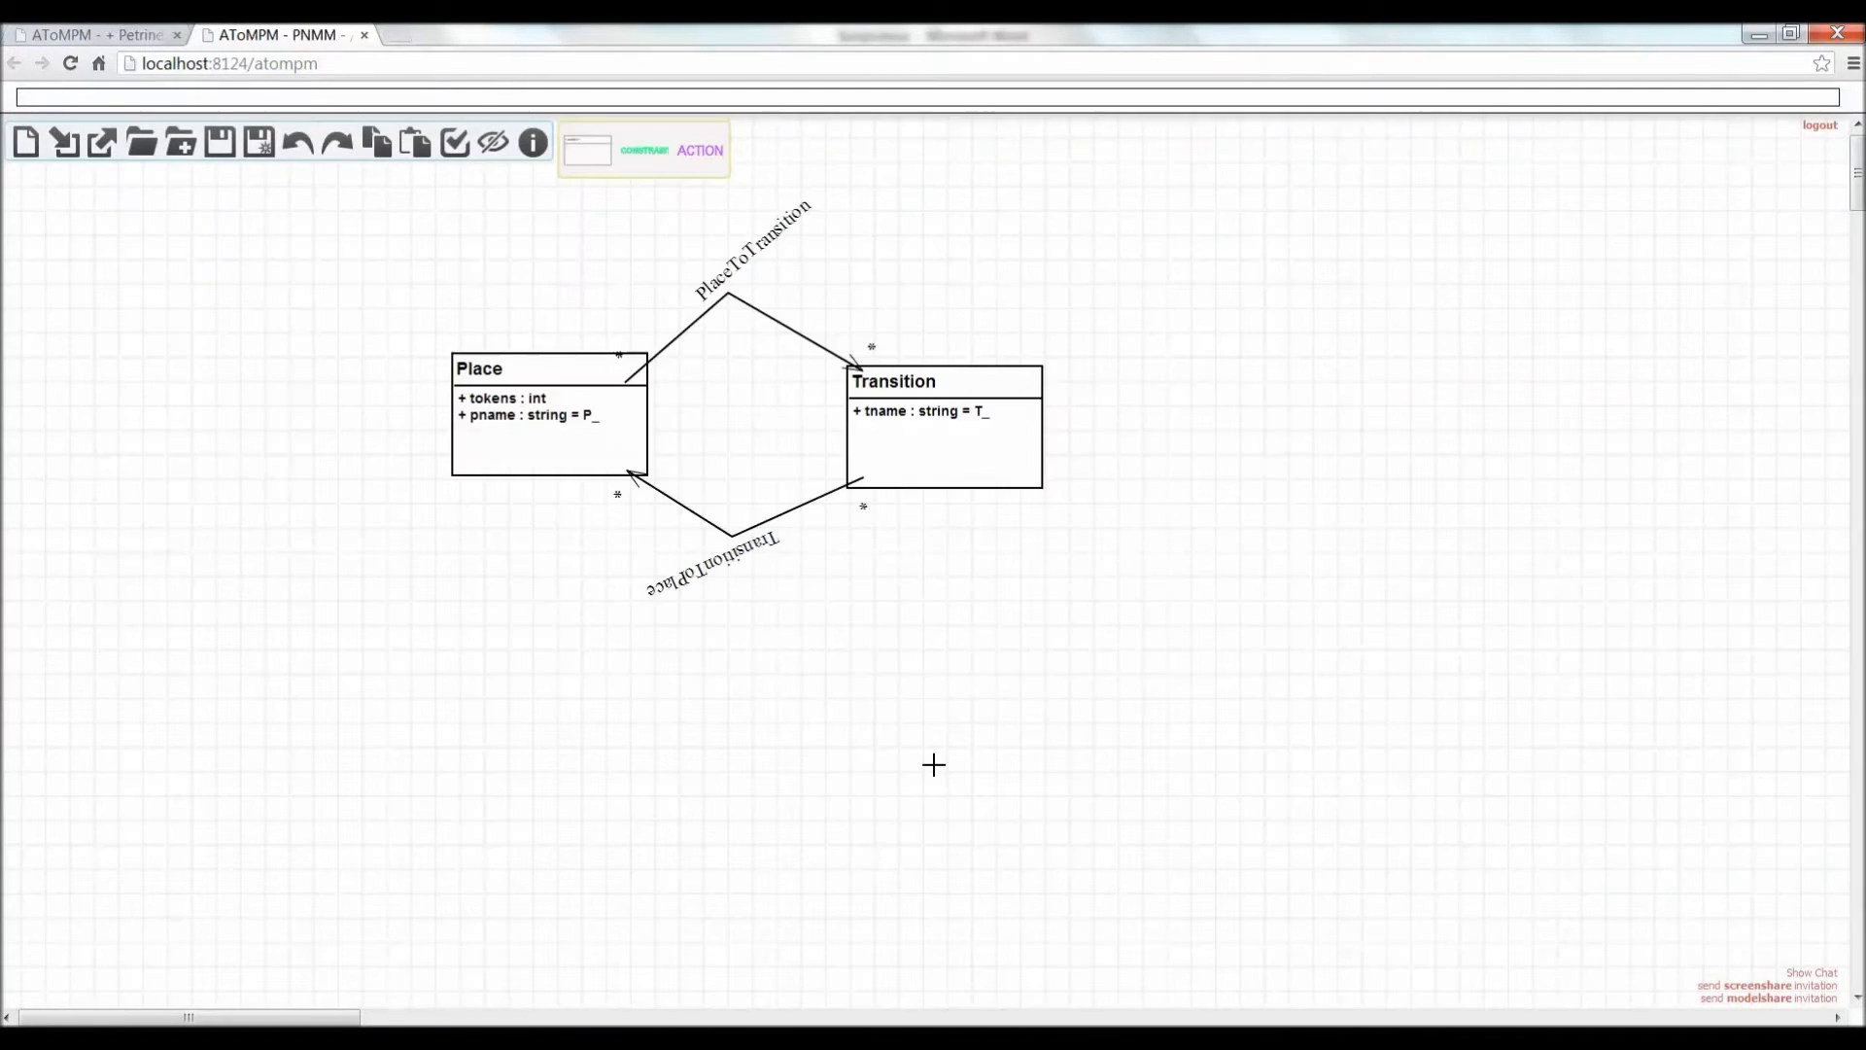
Examine the Place class's properties, including its attributes, constraints, actions and cardinalities
left_click(563, 373)
middle_click(563, 373)
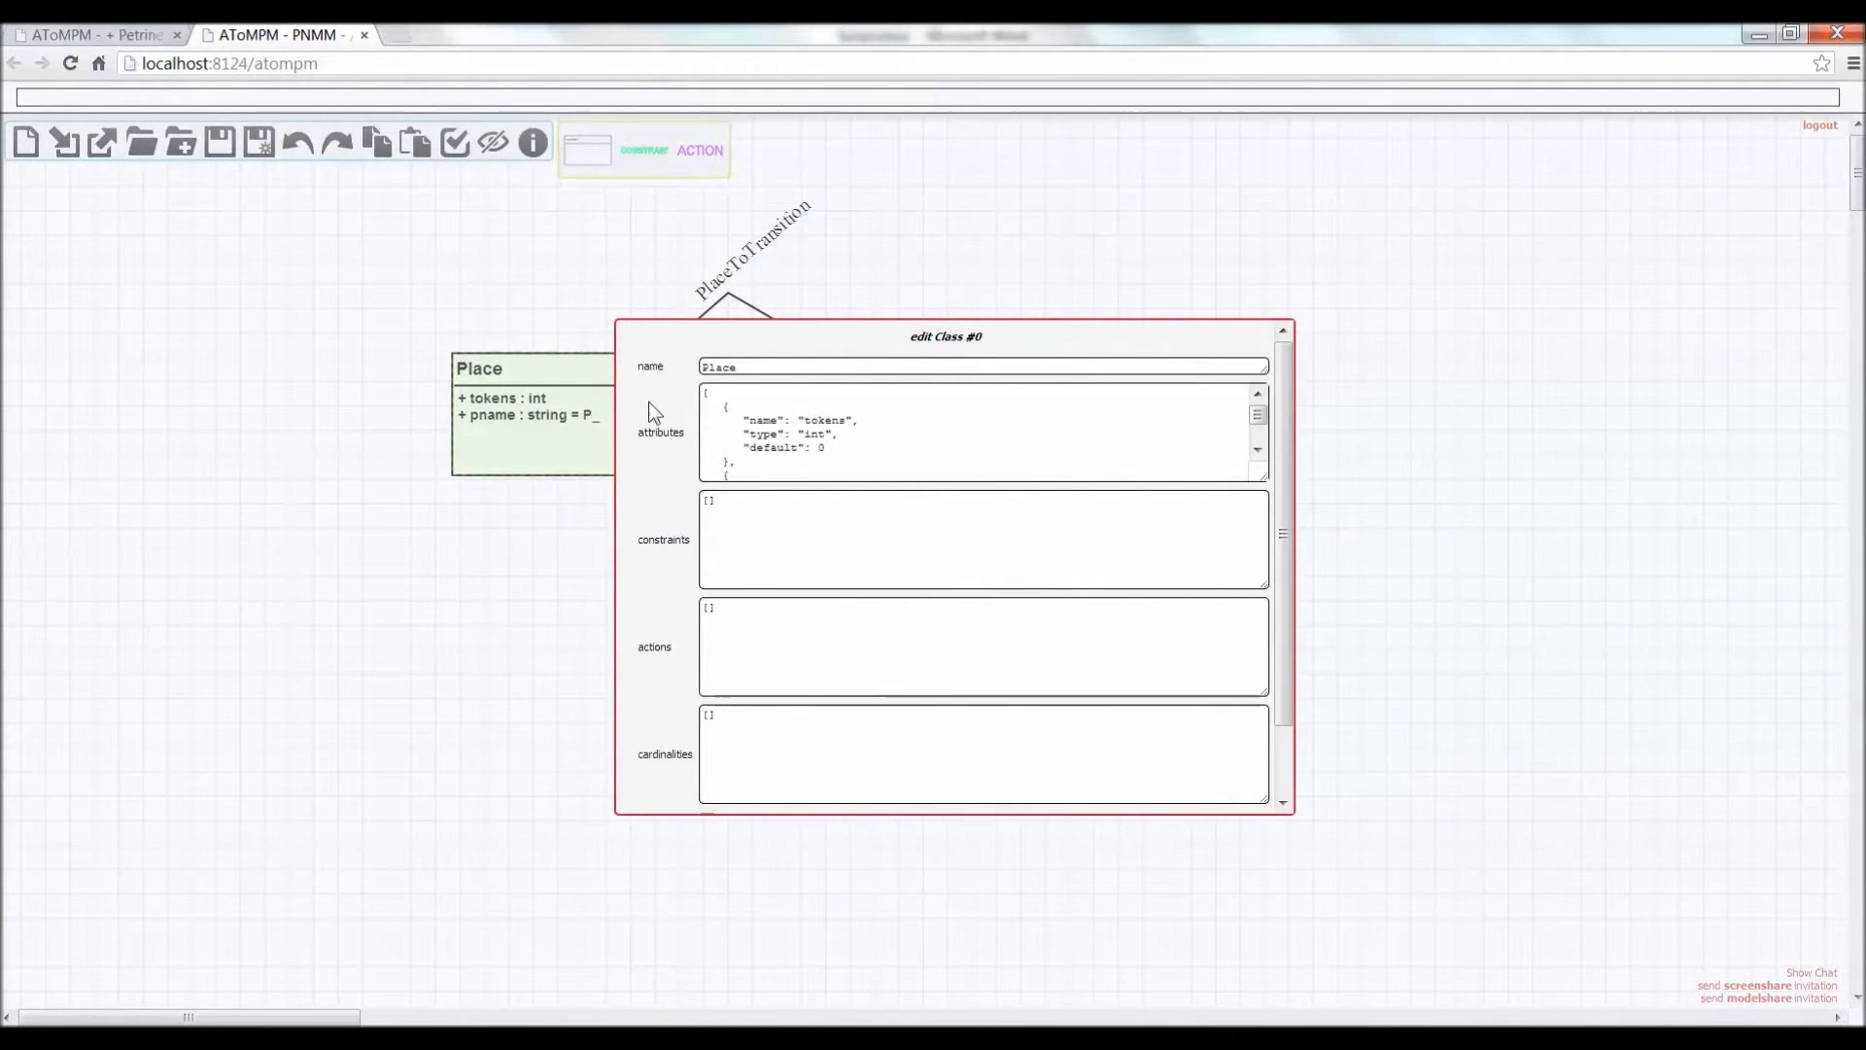
scroll(1285, 452, "down", 1)
scroll(1286, 452, "down", 3)
left_click(916, 779)
Load the CompileMenu.buttons.model toolbar from the Toolbars/CompileMenu folder
key("ctrl+l")
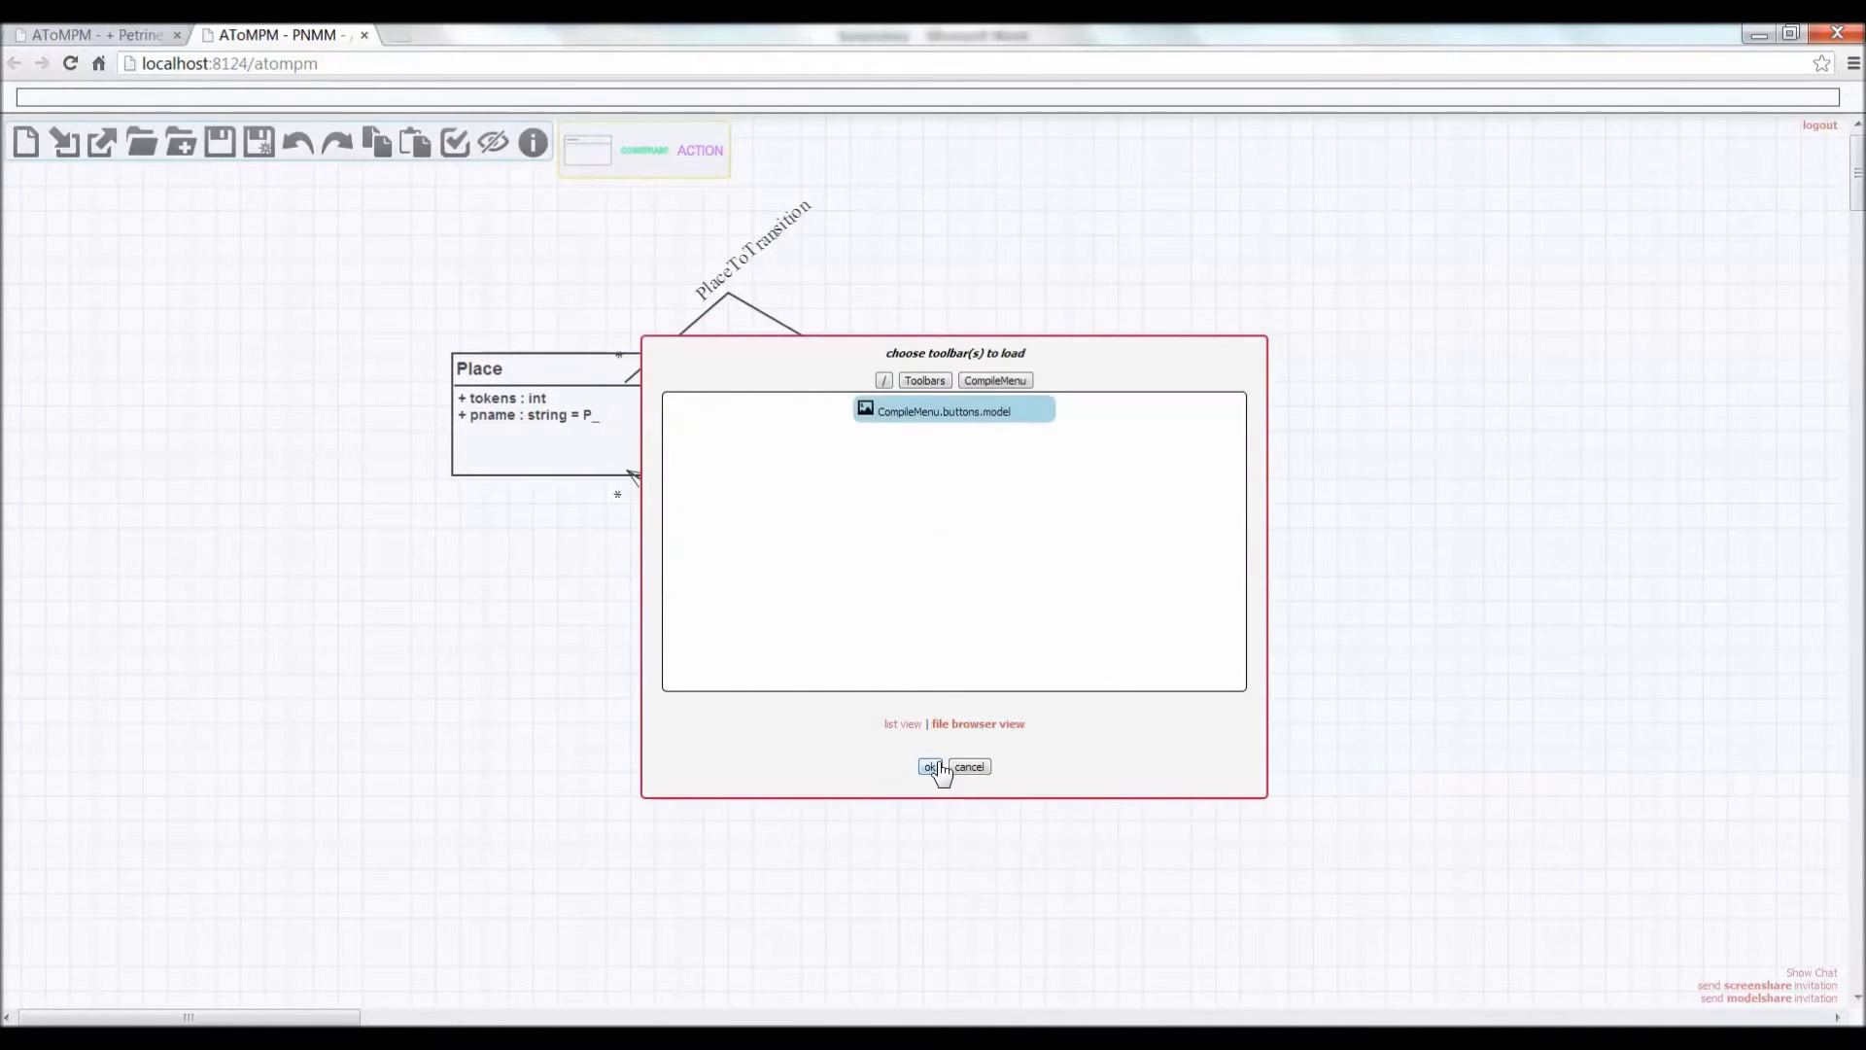
left_click(931, 767)
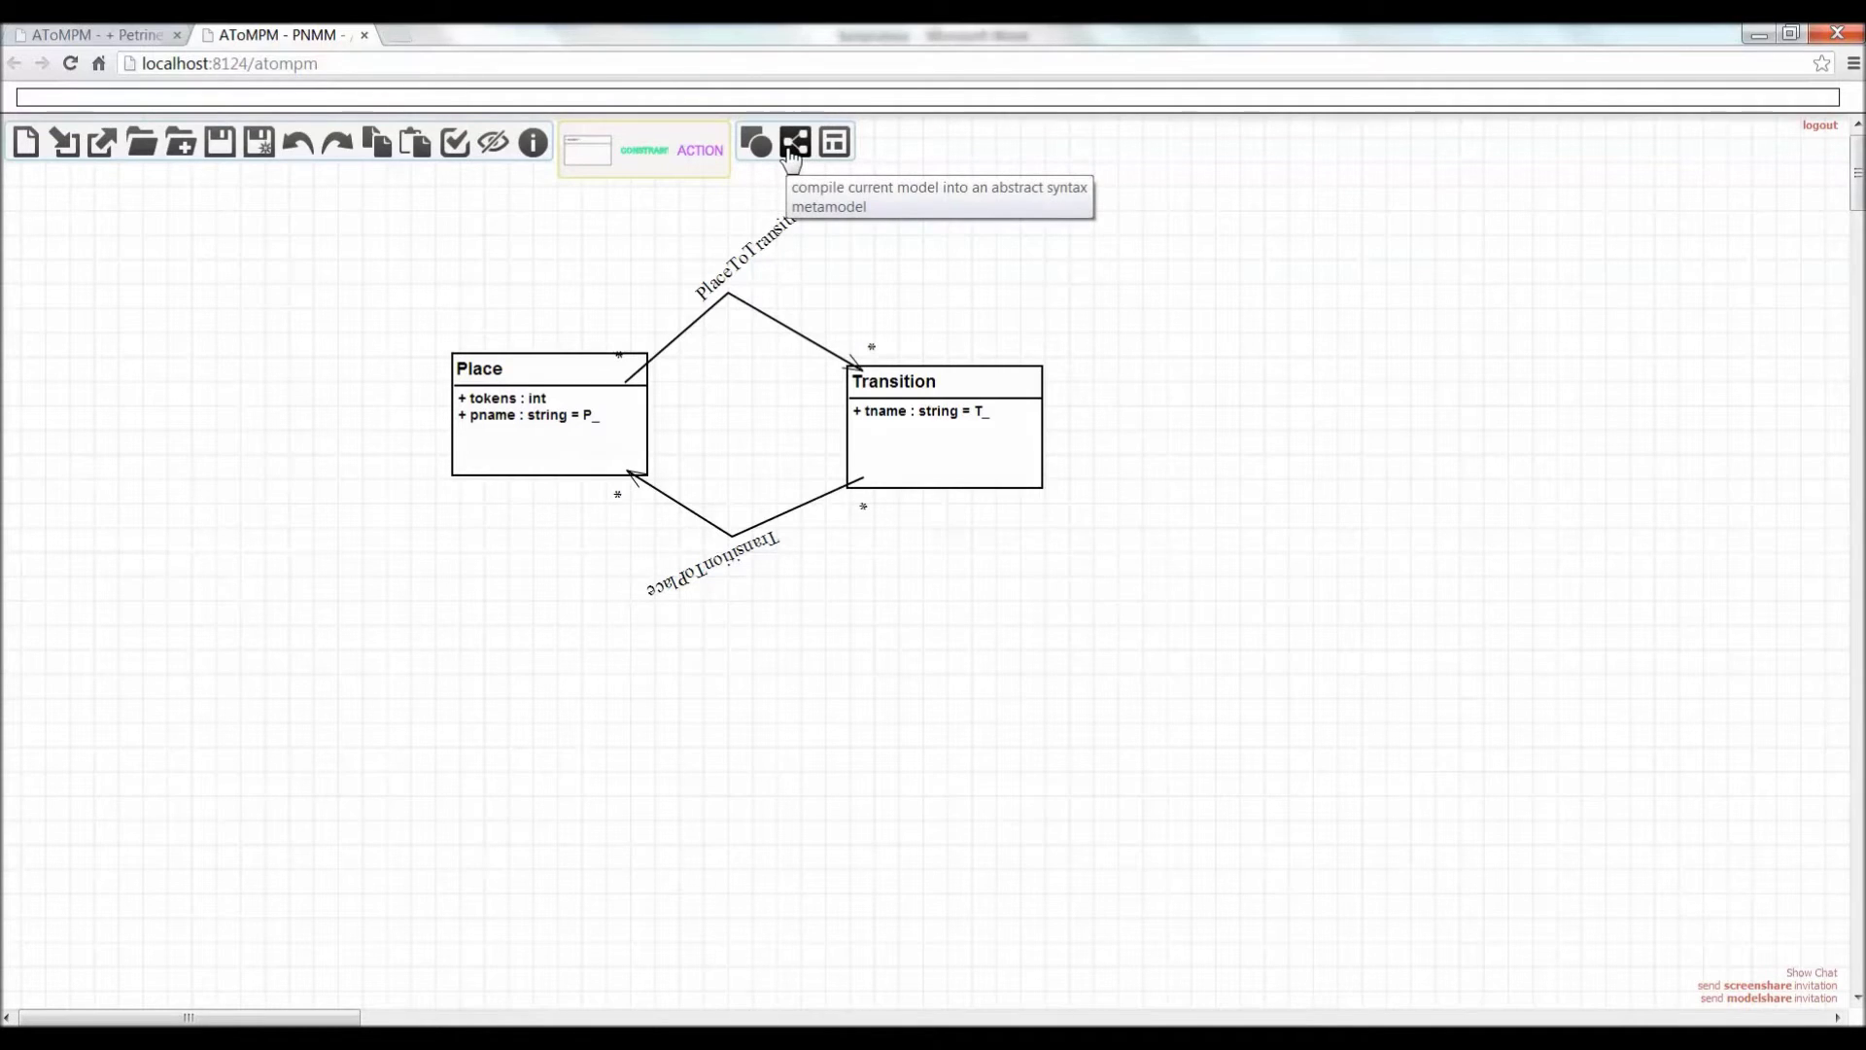
Open a new modelling window and load PN.defaultIcons.model from the Formalisms/PN folder
left_click(25, 146)
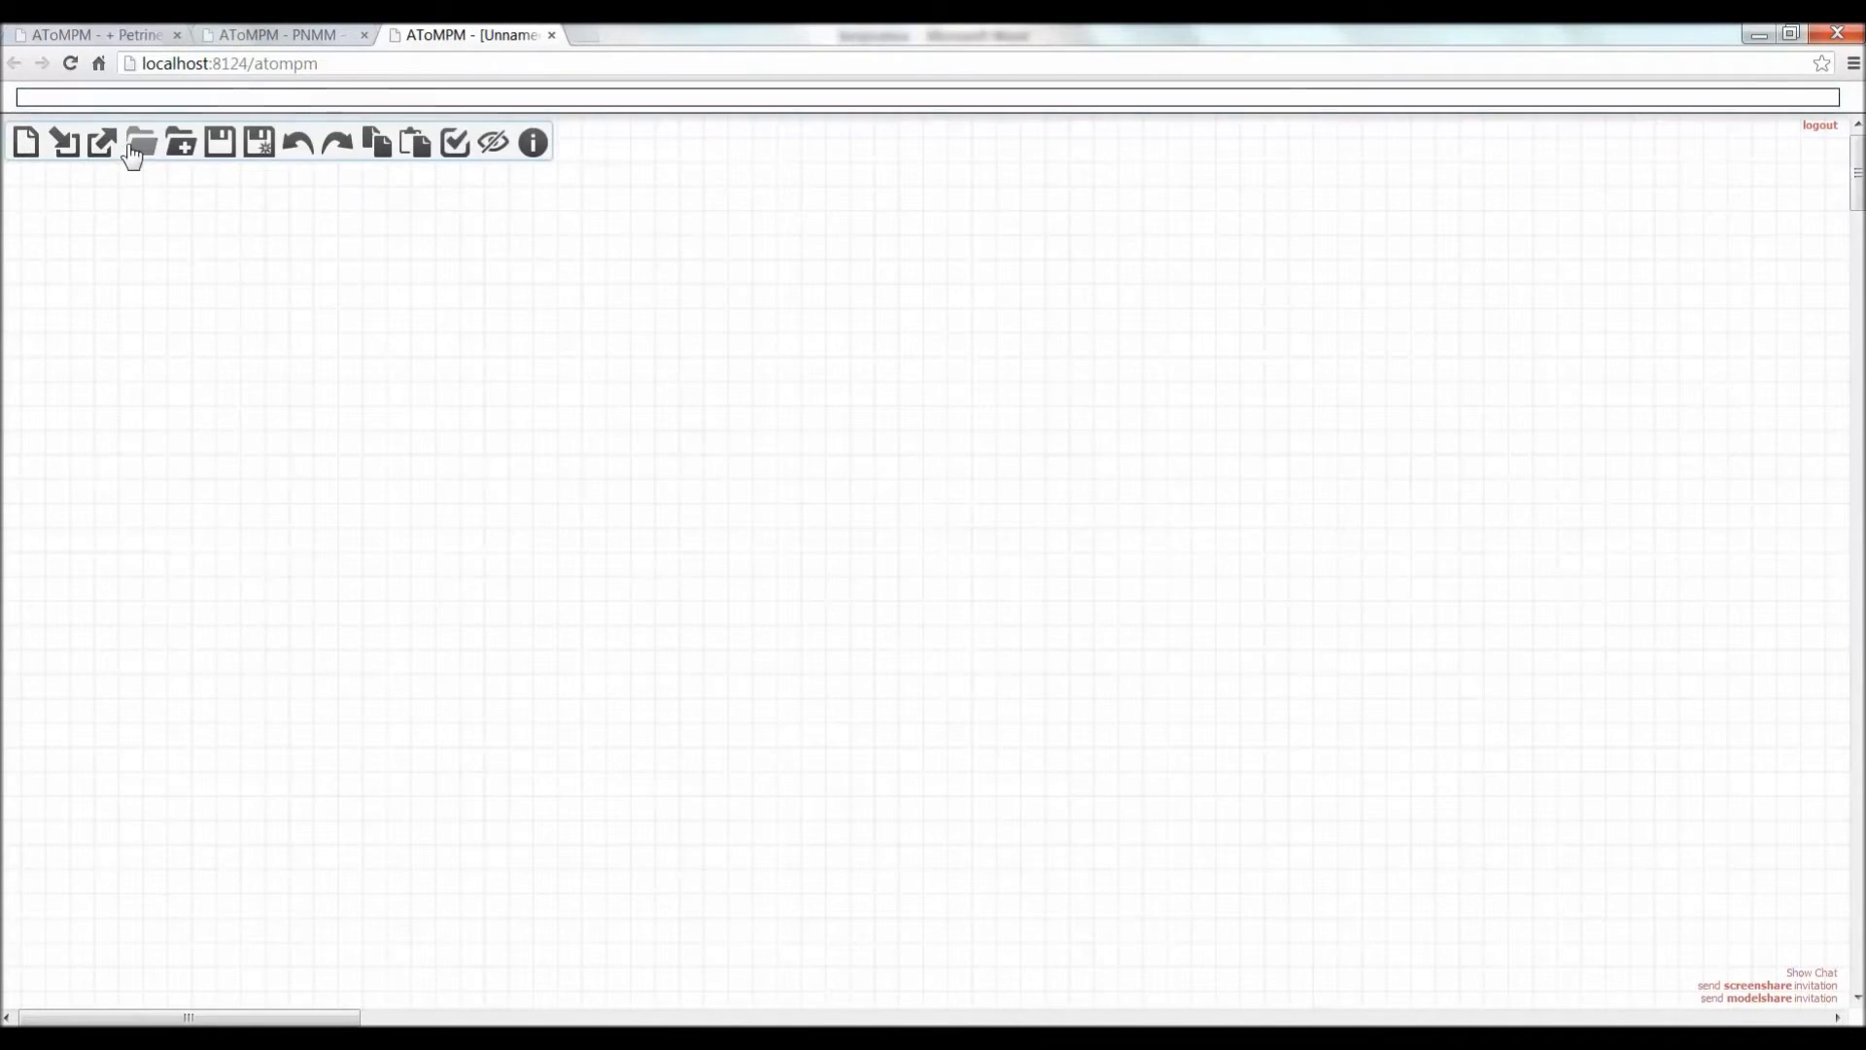
left_click(141, 144)
left_click(931, 449)
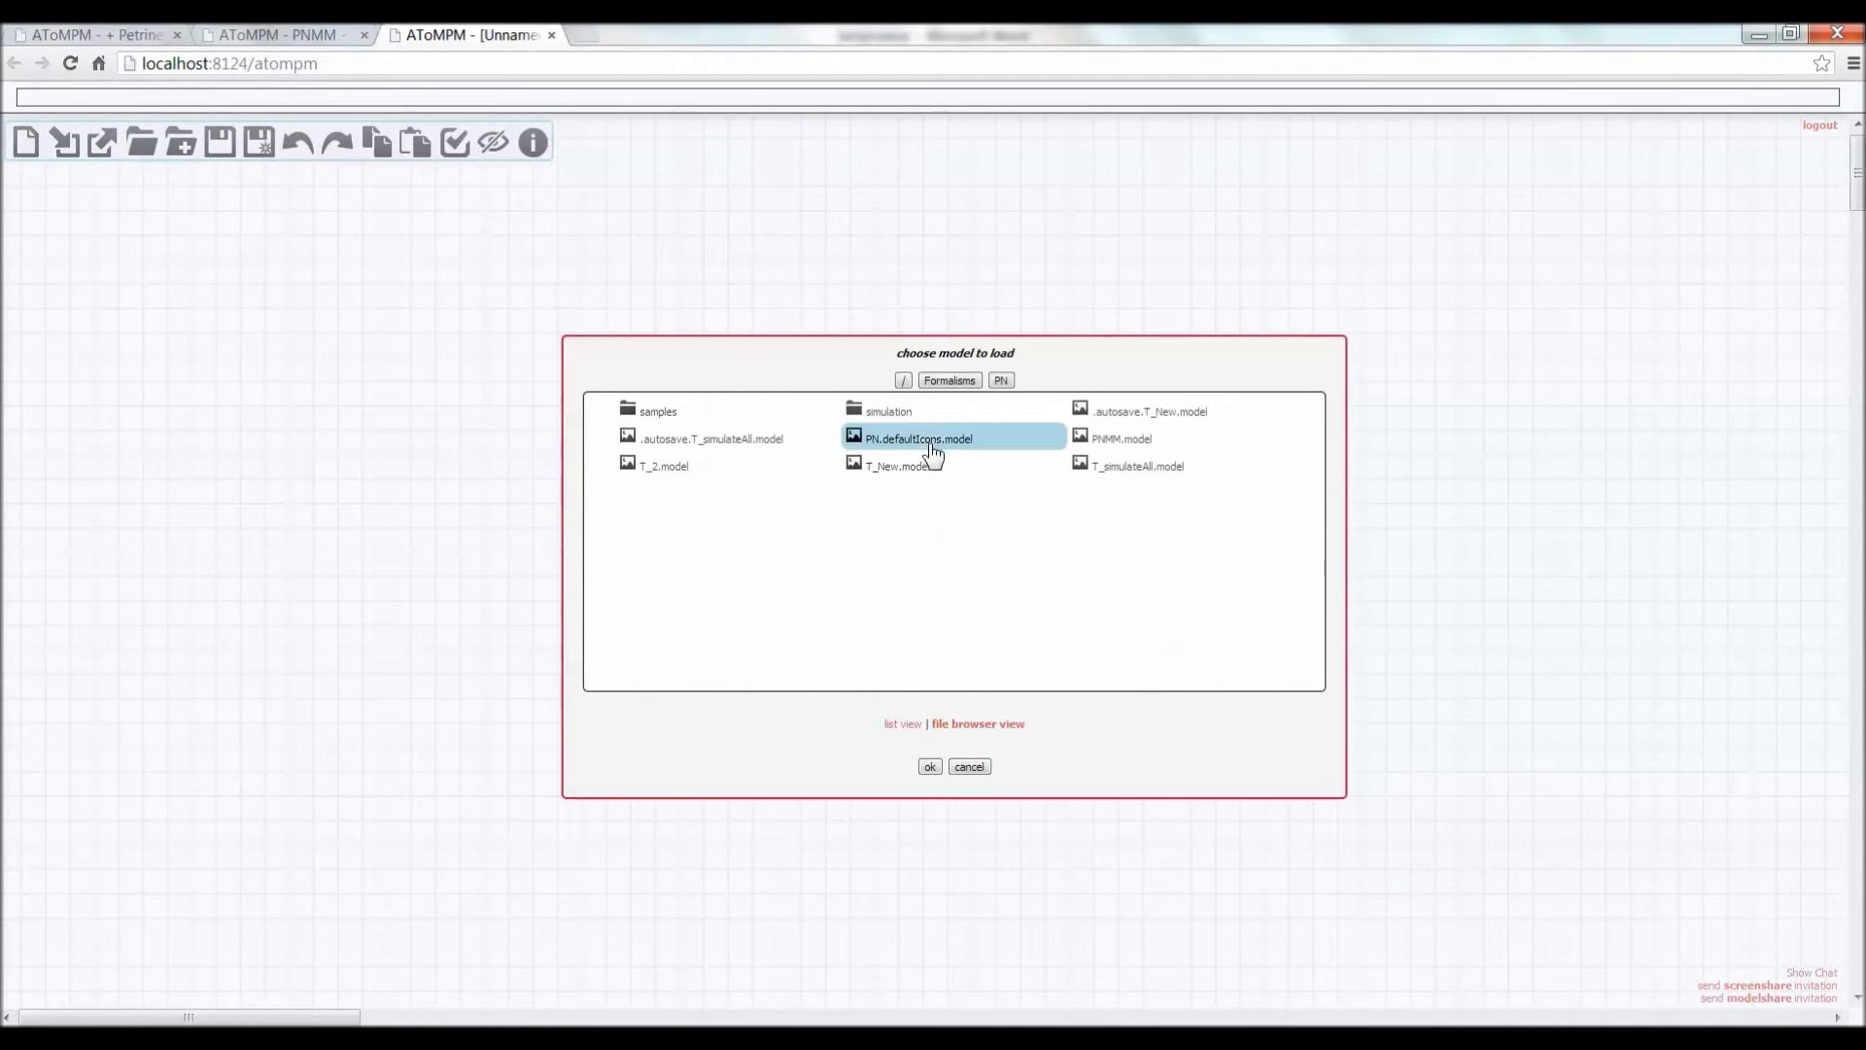
left_click(931, 767)
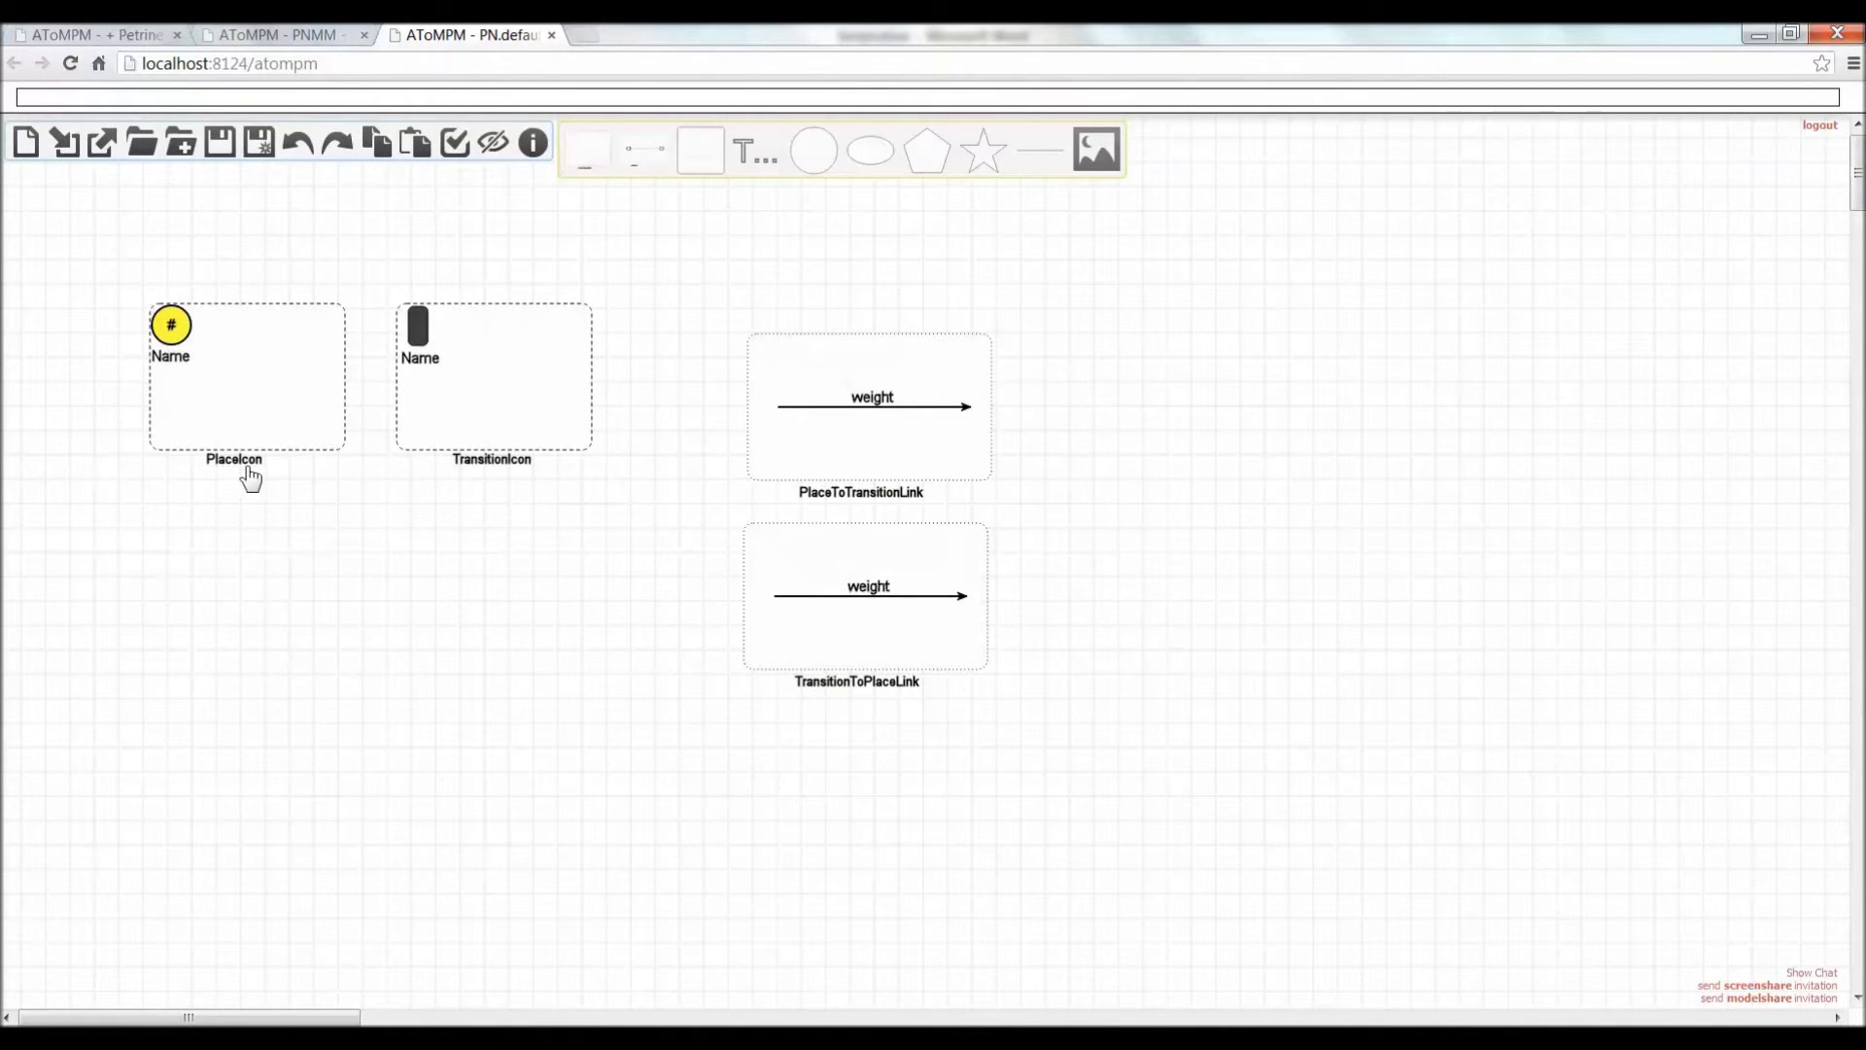
Examine the radius and style properties of the yellow circle in PlaceIcon
middle_click(181, 333)
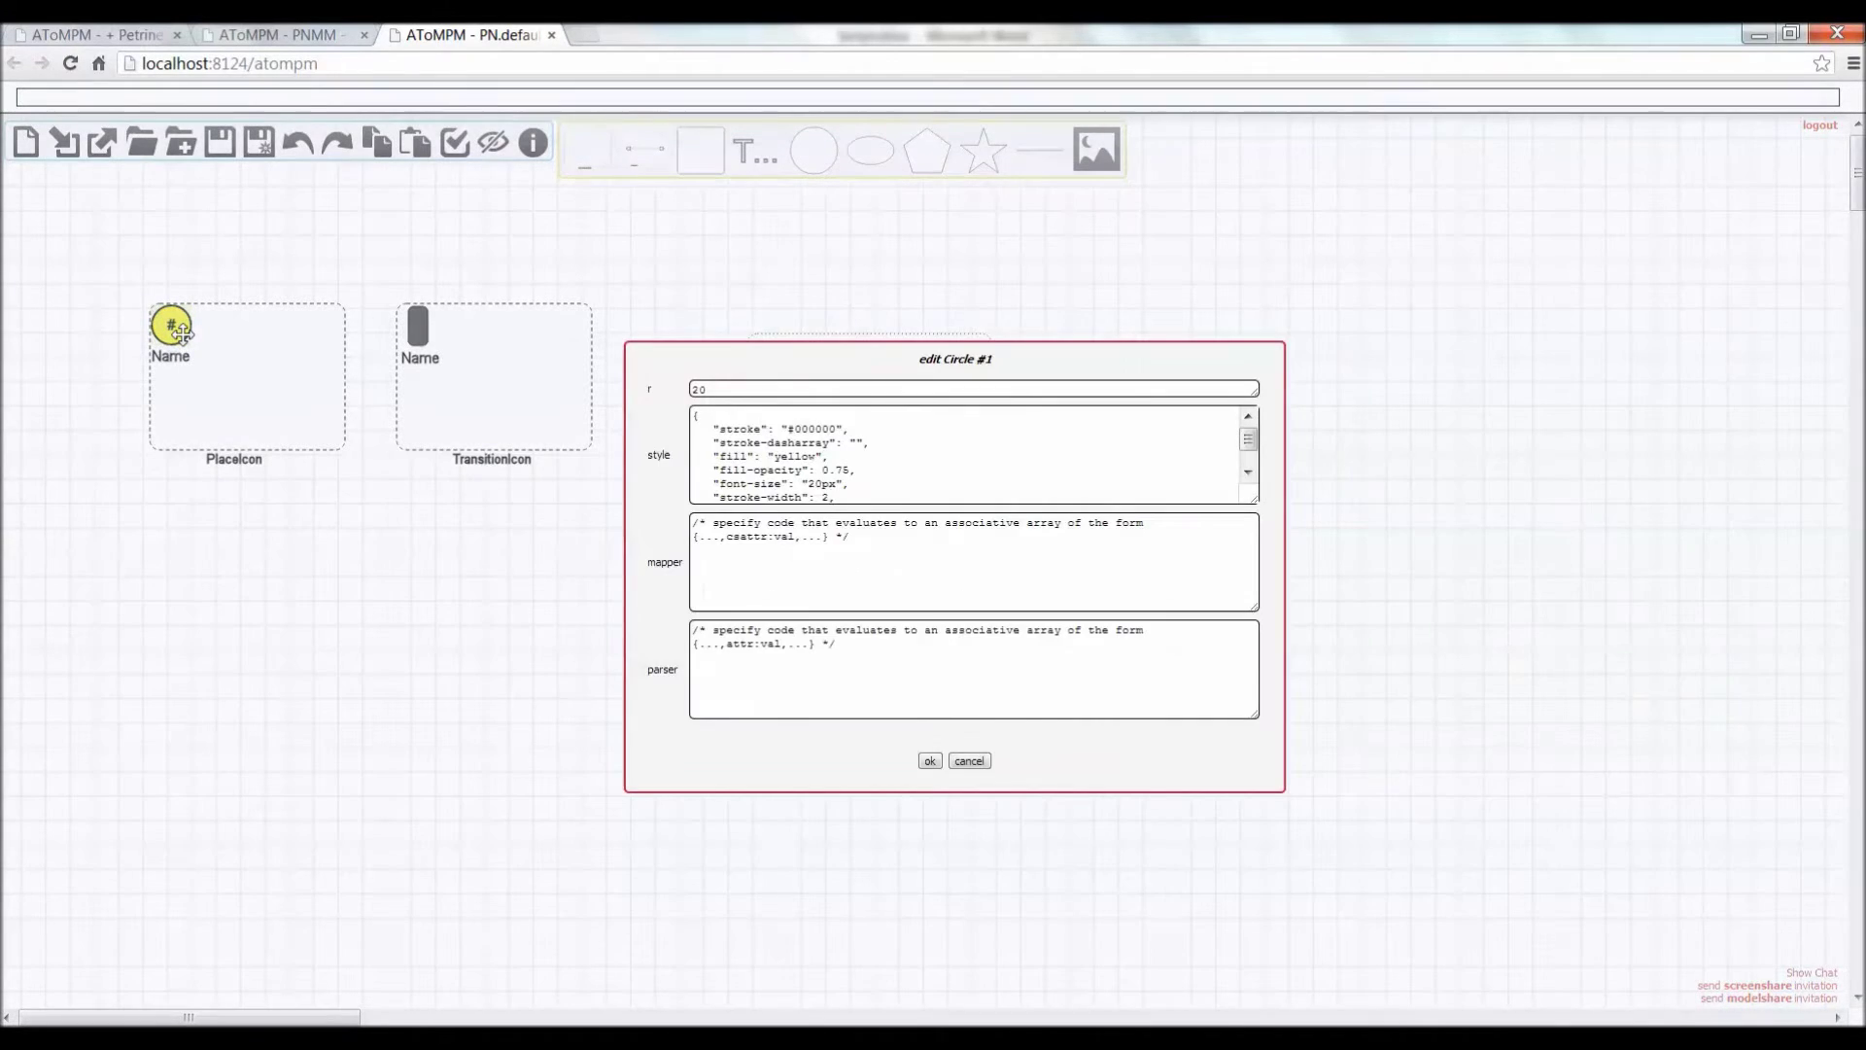
left_click_drag(1249, 440, 1253, 469)
left_click(929, 760)
Draw a large circle below the PlaceIcon and TransitionIcon definitions and a small circle beside it
left_click(814, 151)
left_click(301, 615)
left_click(165, 581)
left_click(296, 668)
Give the small circle a dark fill and move it into the large circle as the left eye
middle_click(179, 595)
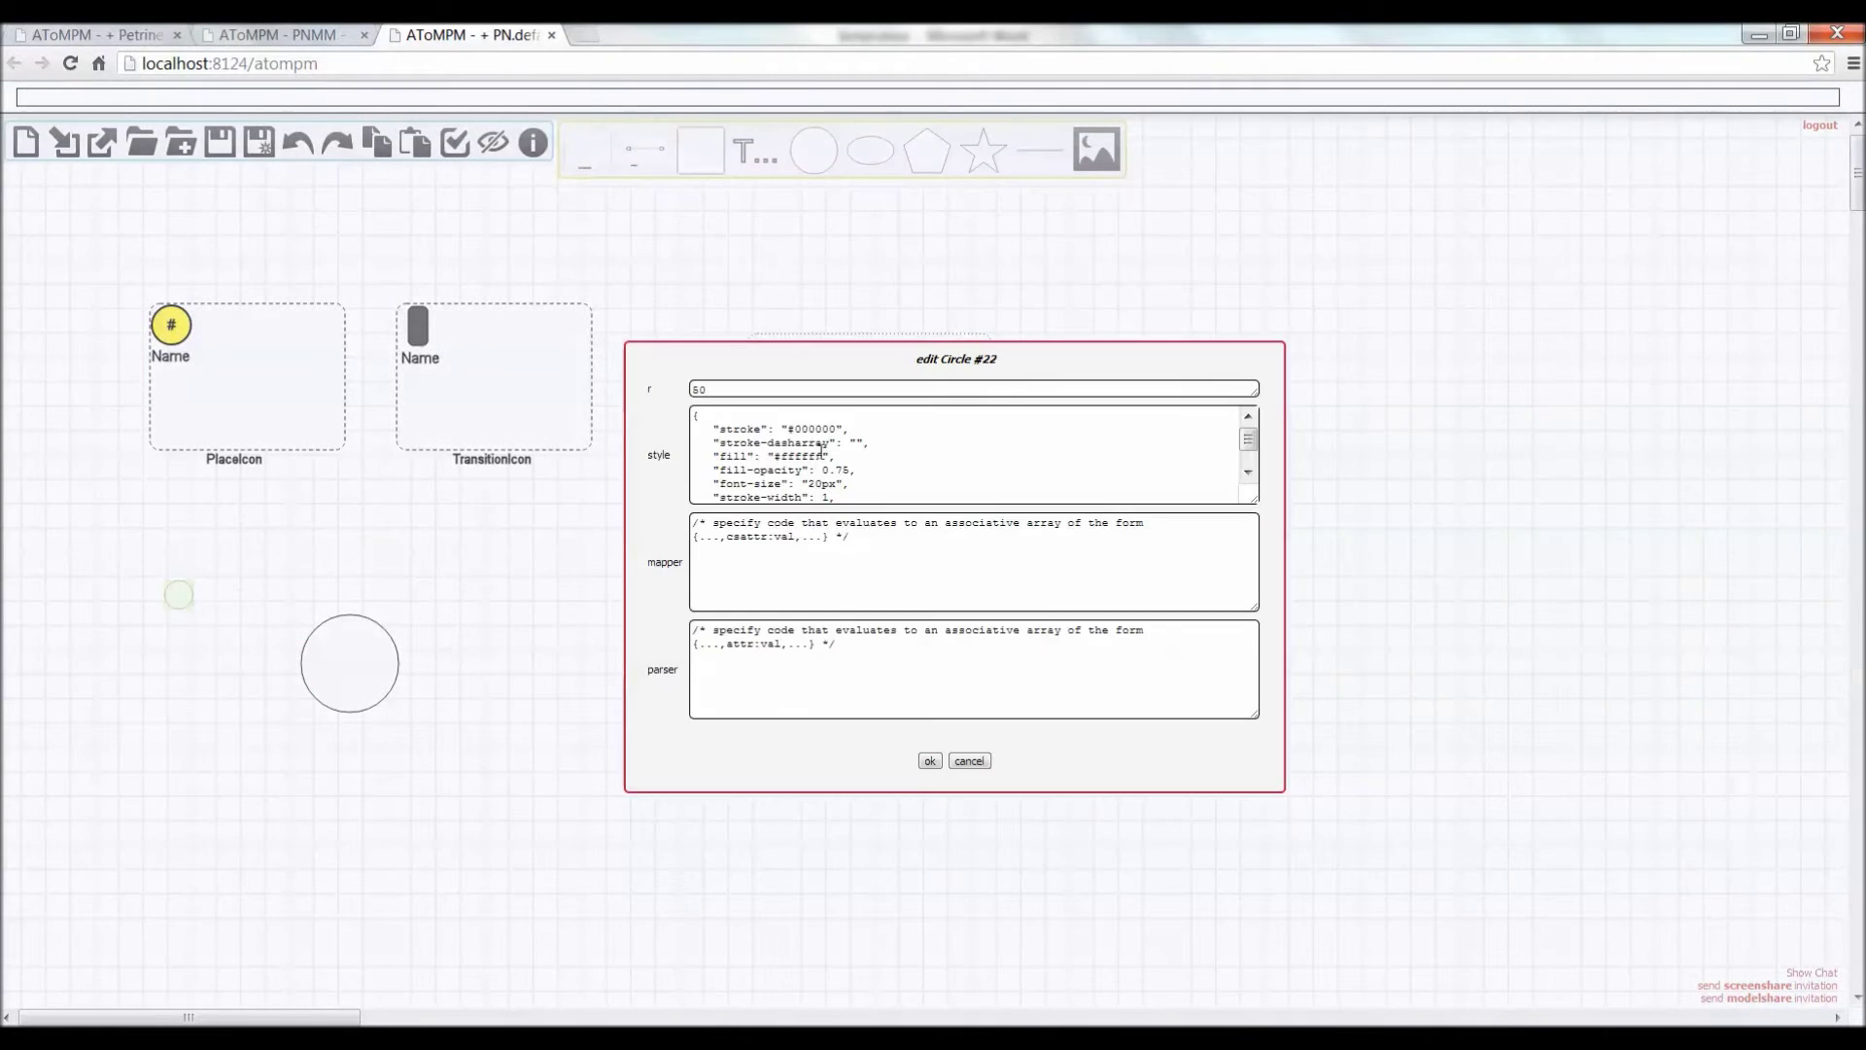
left_click(750, 734)
left_click_drag(179, 595, 330, 645)
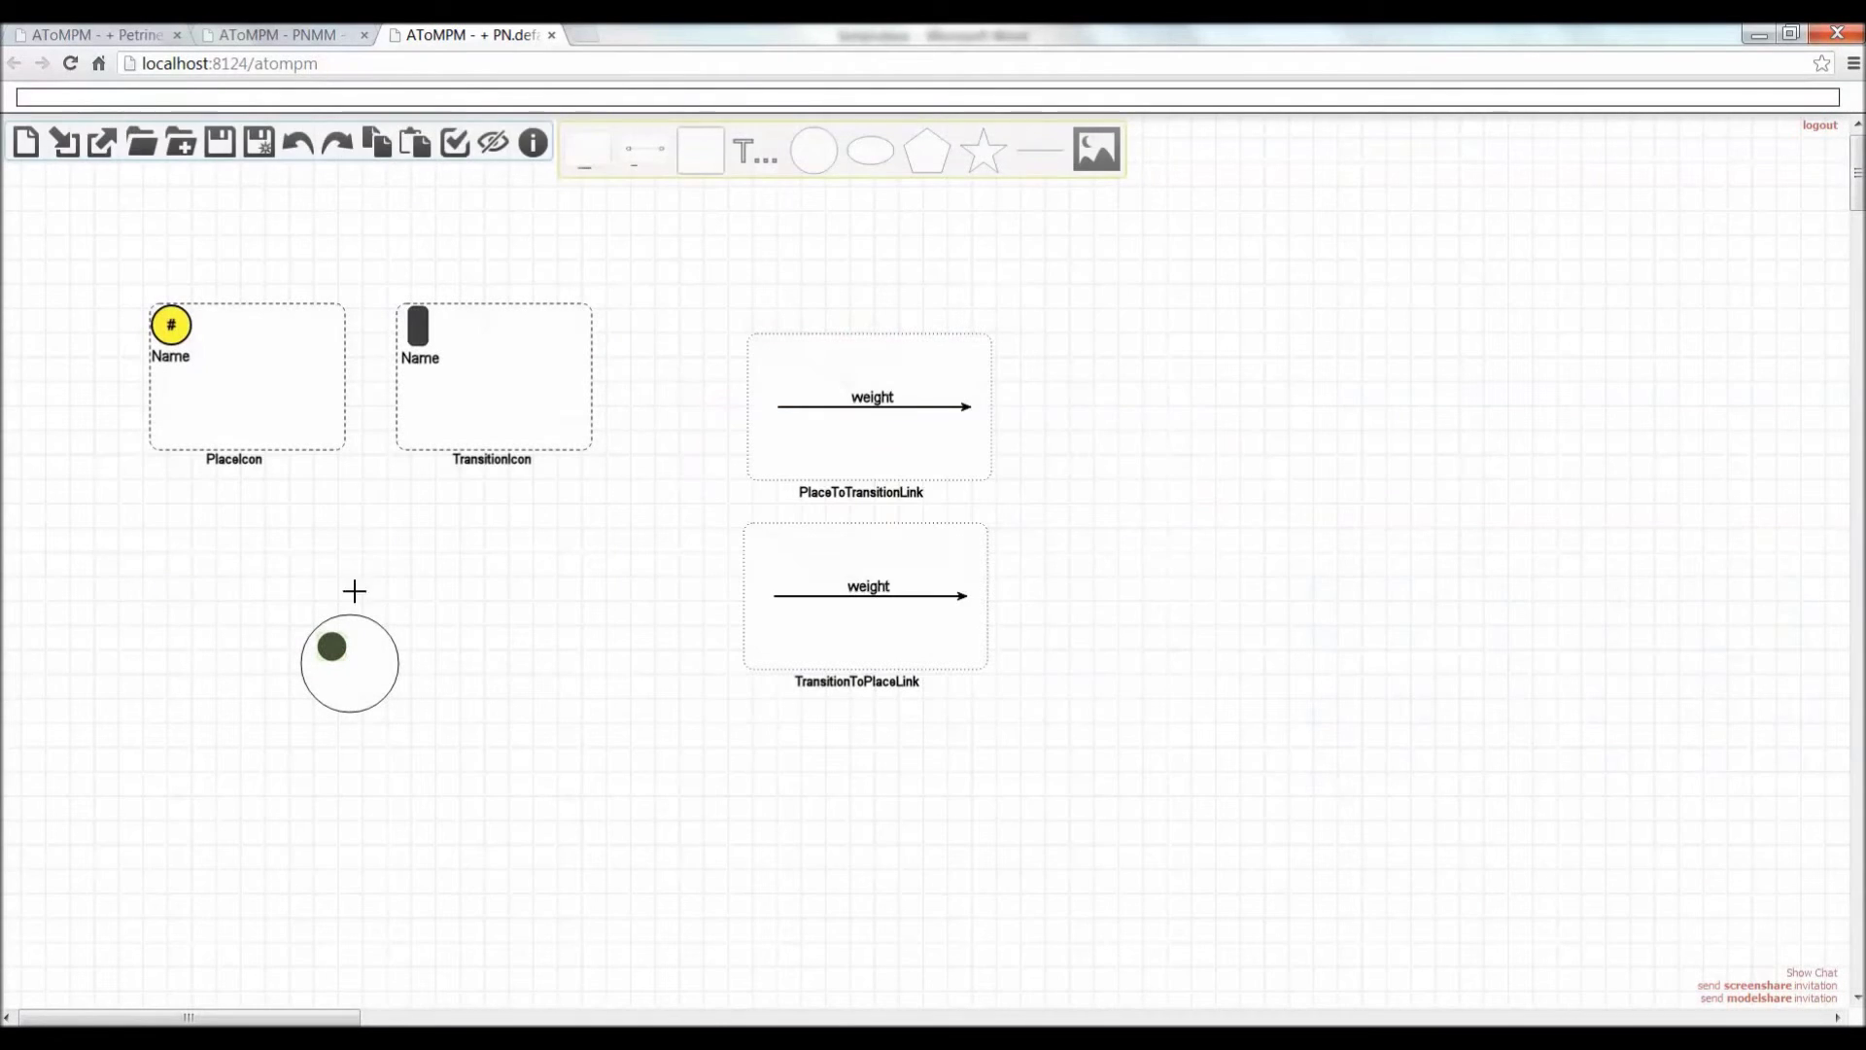
Duplicate the dark small circle and move the copy into the large circle as the right eye
key("ctrl+c")
key("ctrl+v")
left_click_drag(177, 593, 370, 646)
Draw a short horizontal line and move it beneath the two eyes as the mouth of the face
left_click(1040, 151)
left_click(275, 756)
middle_click(320, 758)
left_click(967, 761)
left_click_drag(305, 755, 353, 692)
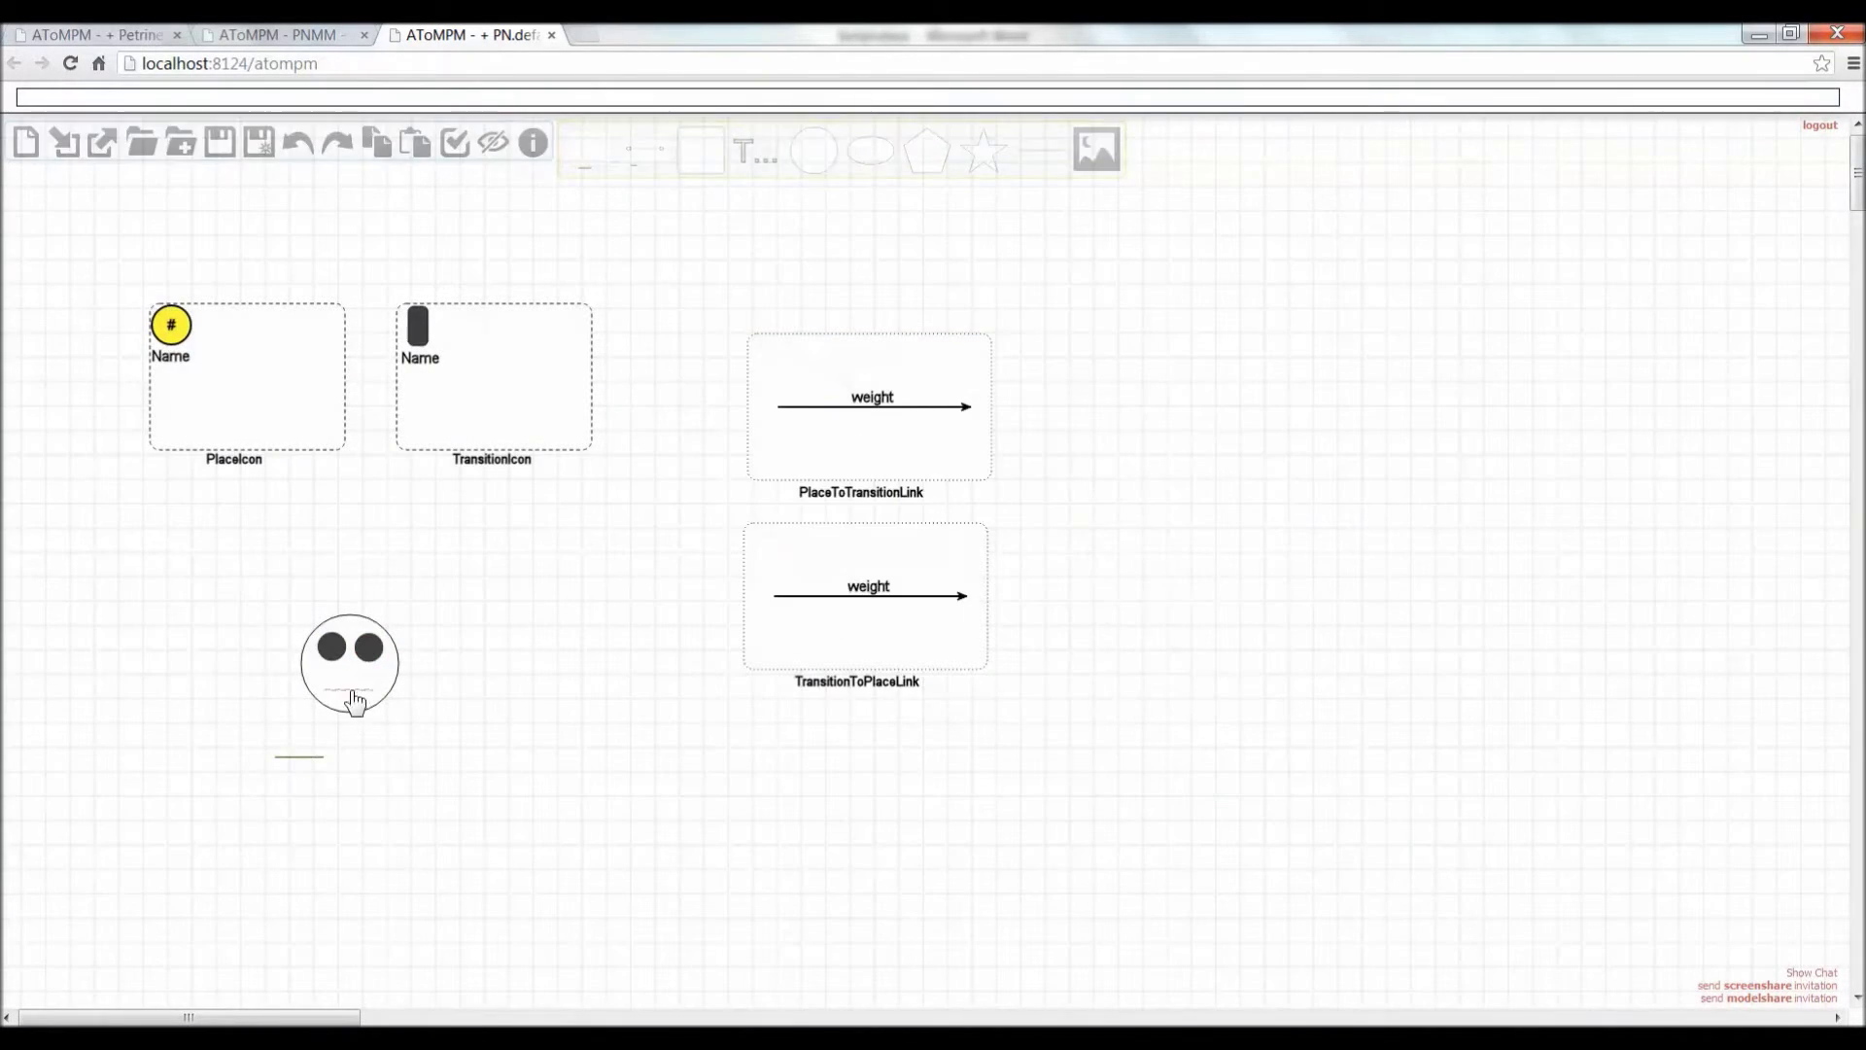
Examine the mapper and parser code of the Name text in TransitionIcon
middle_click(434, 358)
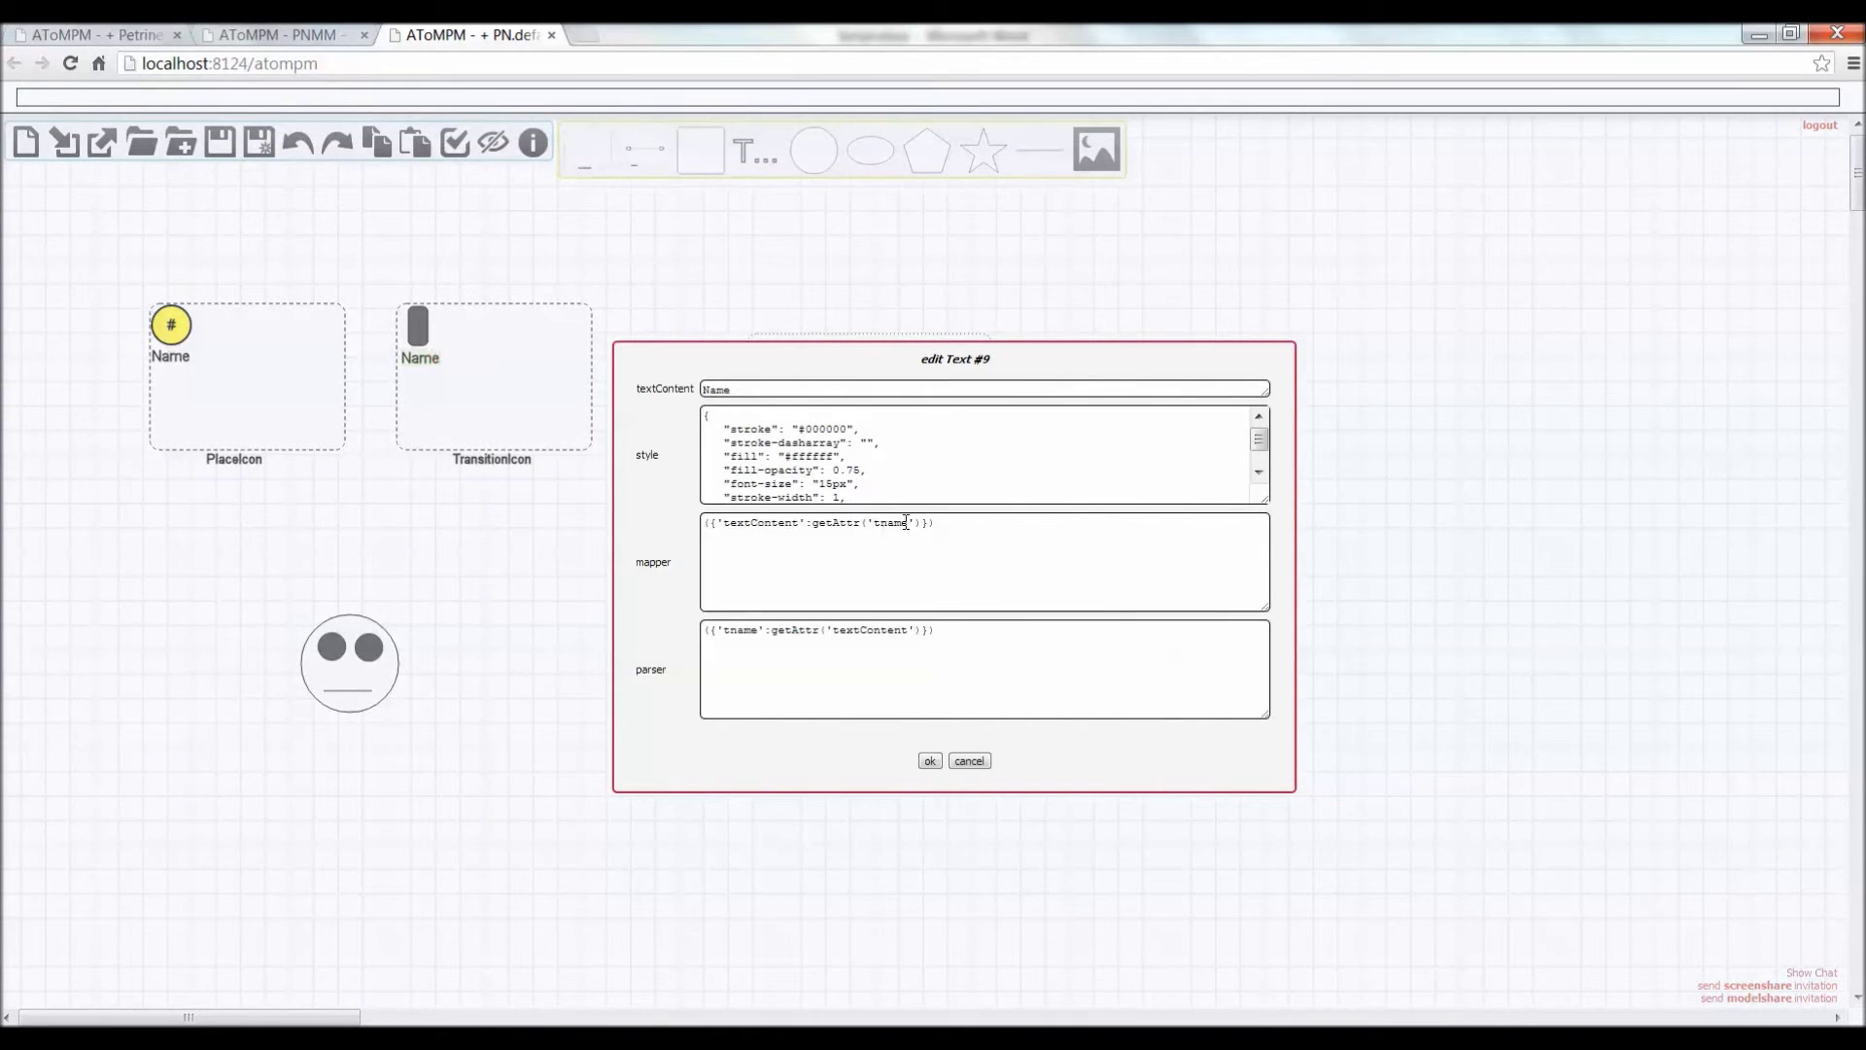
left_click_drag(942, 525, 739, 518)
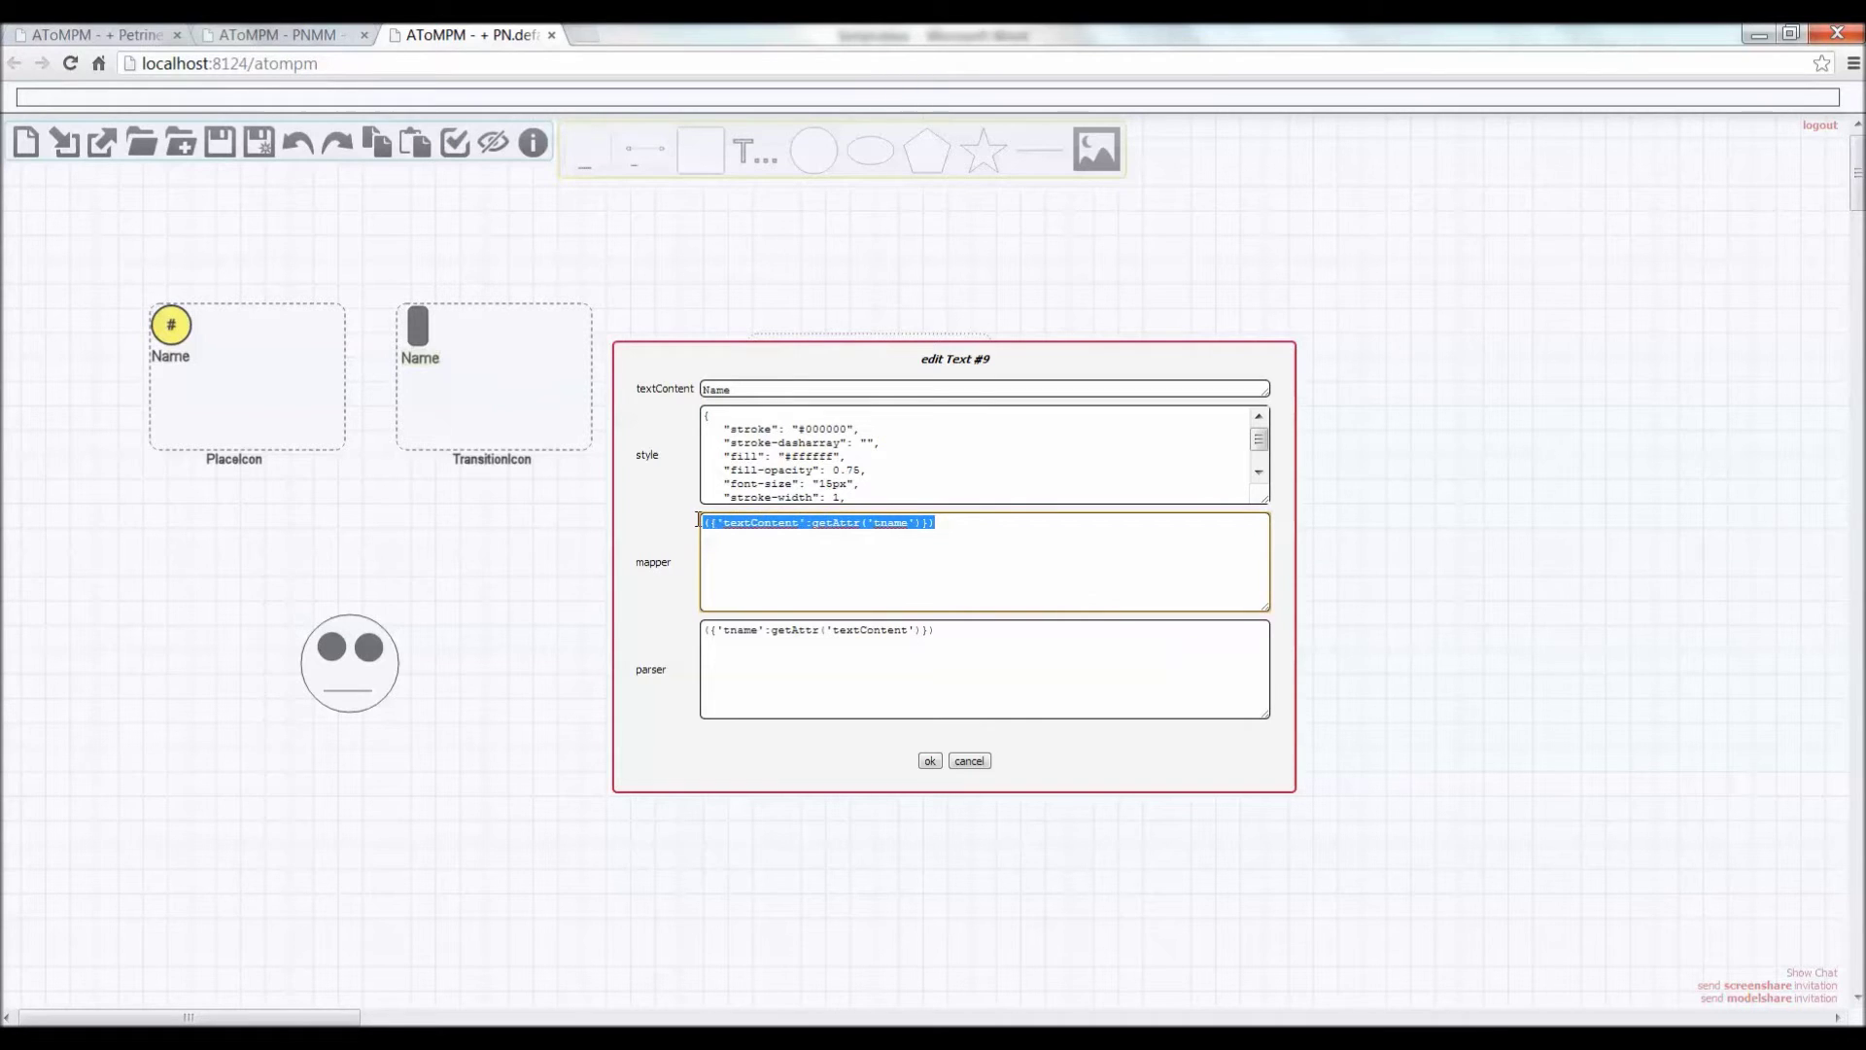
left_click(800, 533)
left_click(983, 767)
Load the compile toolbar into the PN.defaultIcons window
key("ctrl+l")
left_click(924, 417)
left_click(931, 767)
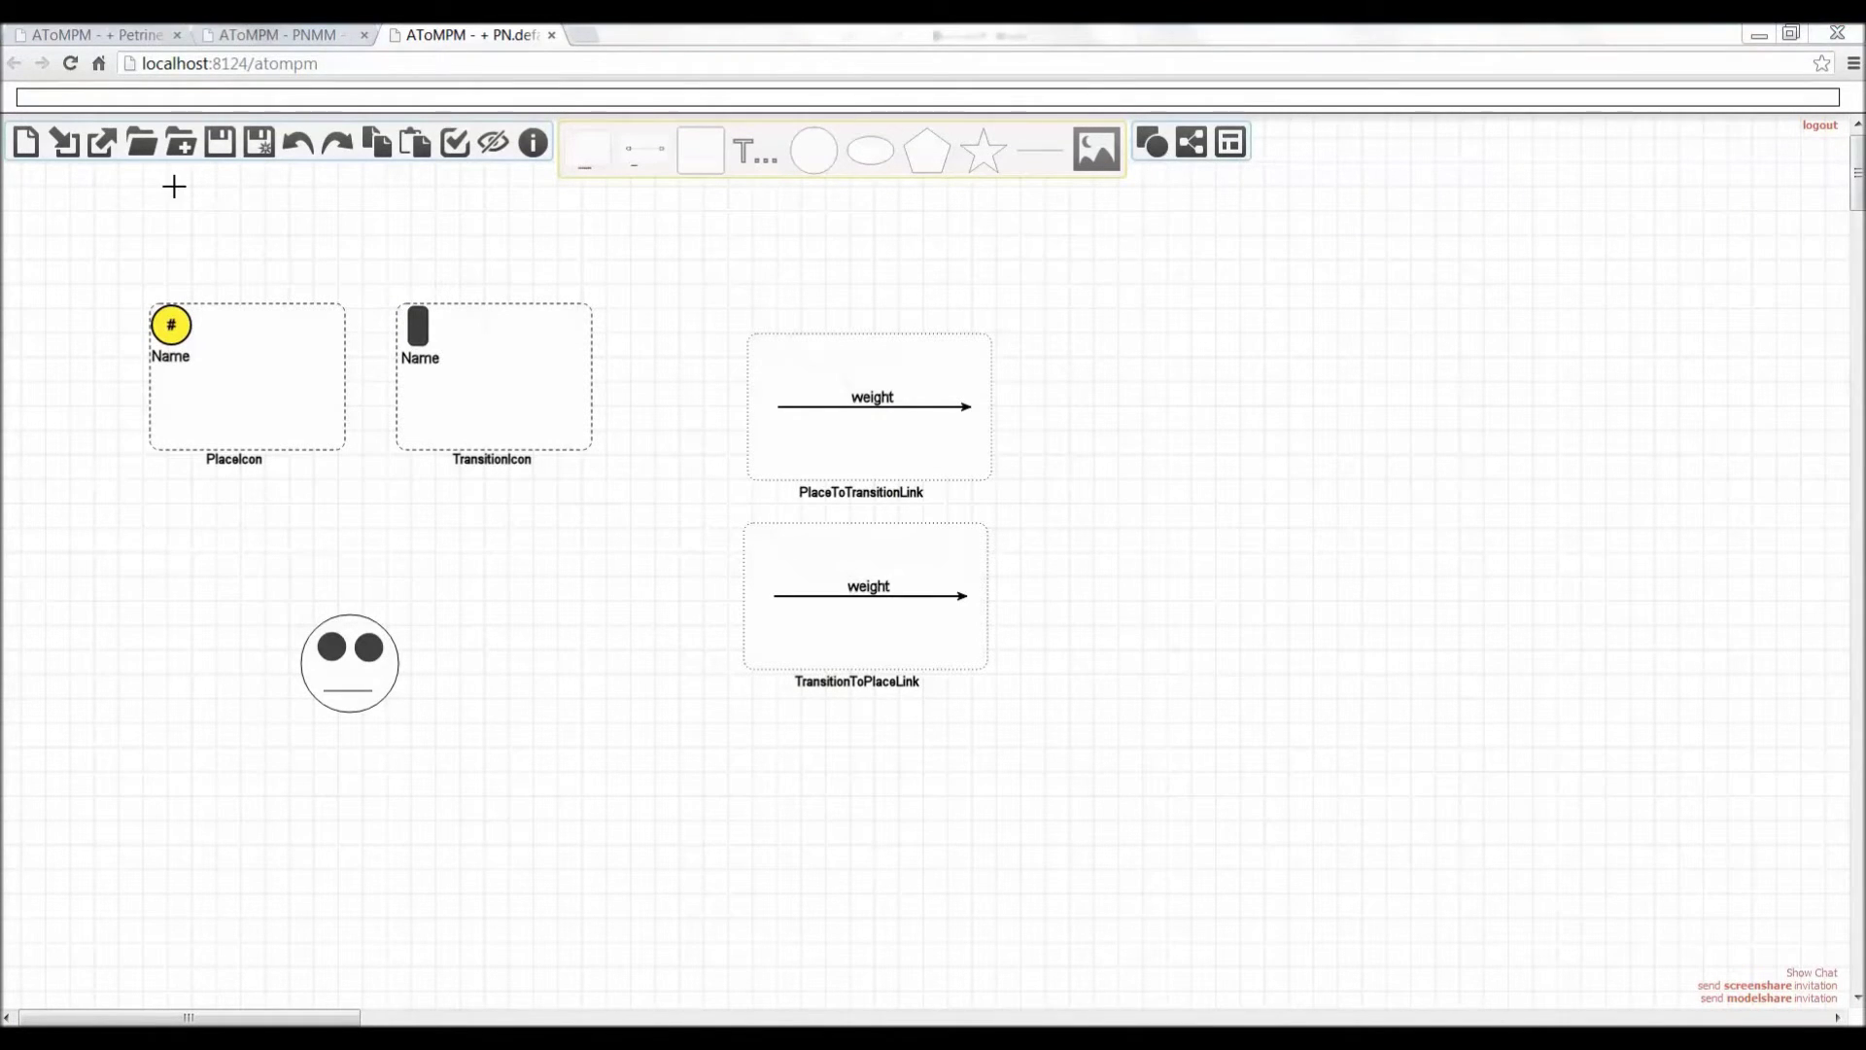
Open a new modelling window and load Pn.3dIcons.model from the Formalisms/PN folder
left_click(33, 154)
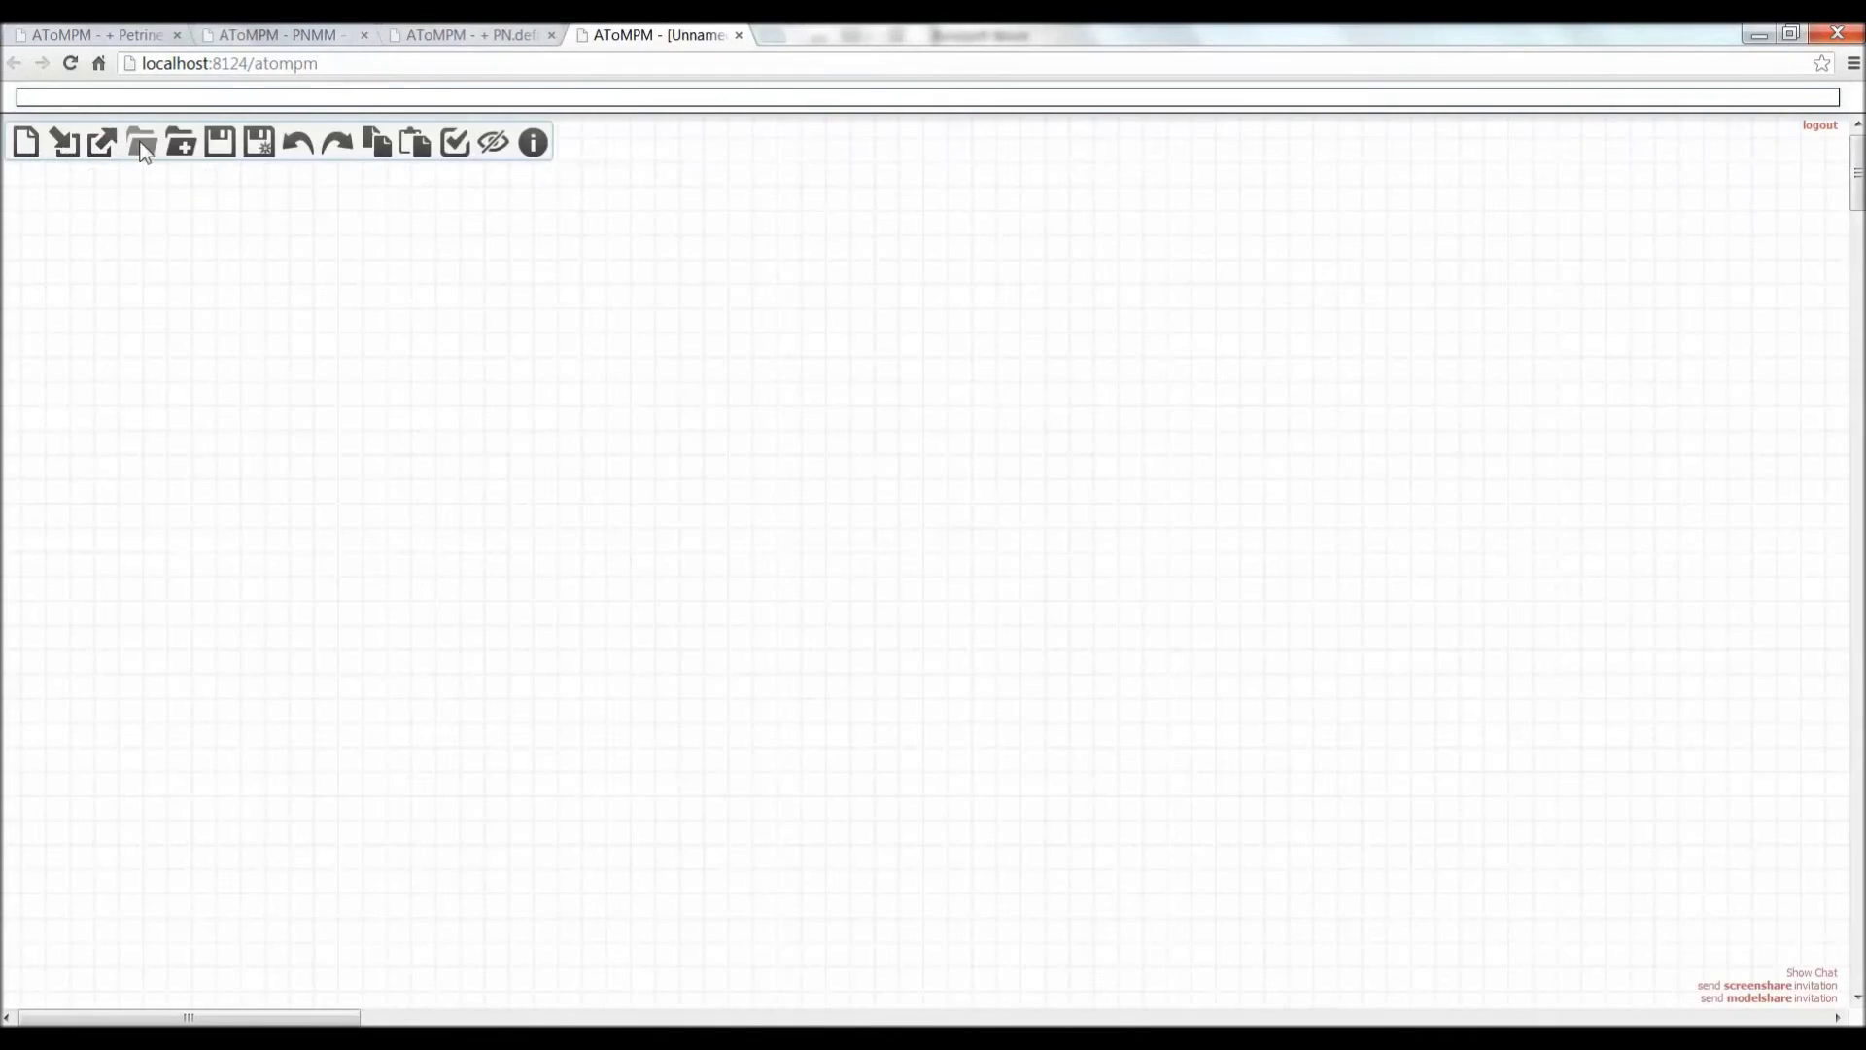
left_click(182, 144)
left_click(842, 439)
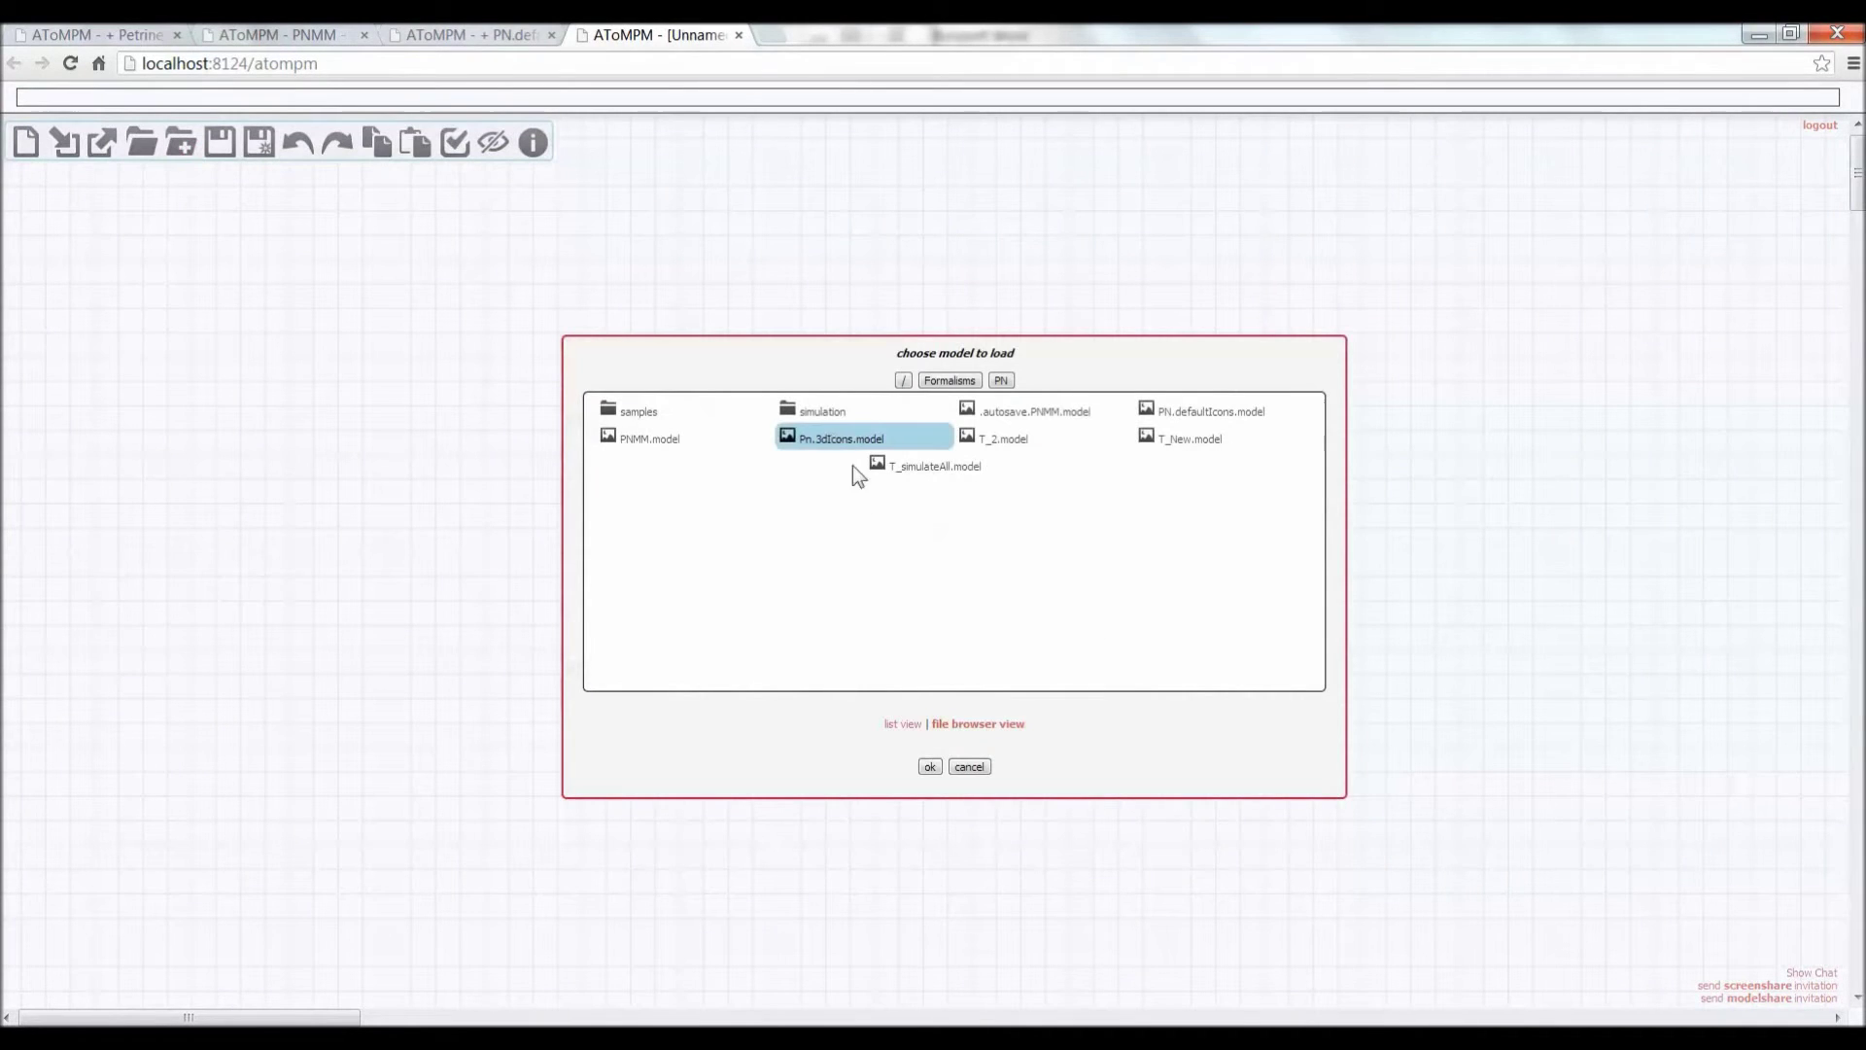
left_click(930, 768)
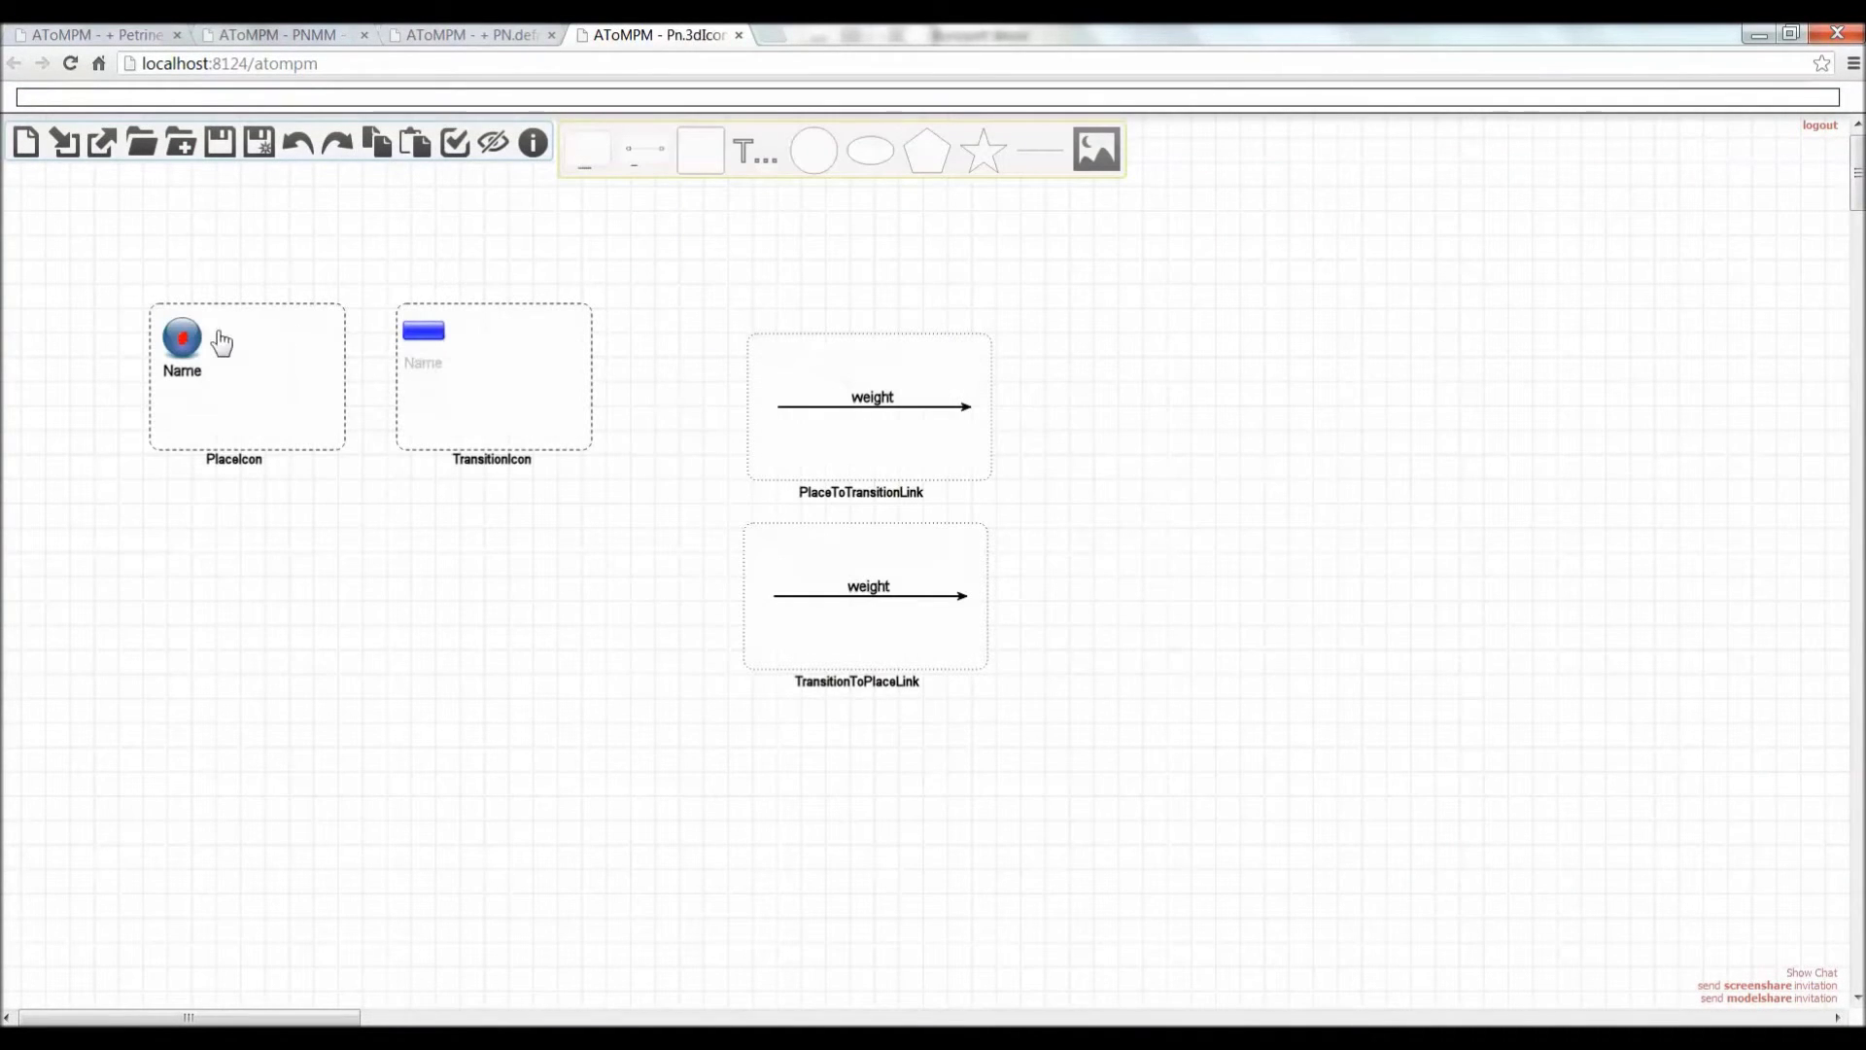
Examine the image source URL of the blue rectangle in TransitionIcon
middle_click(423, 331)
left_click_drag(700, 366, 1240, 364)
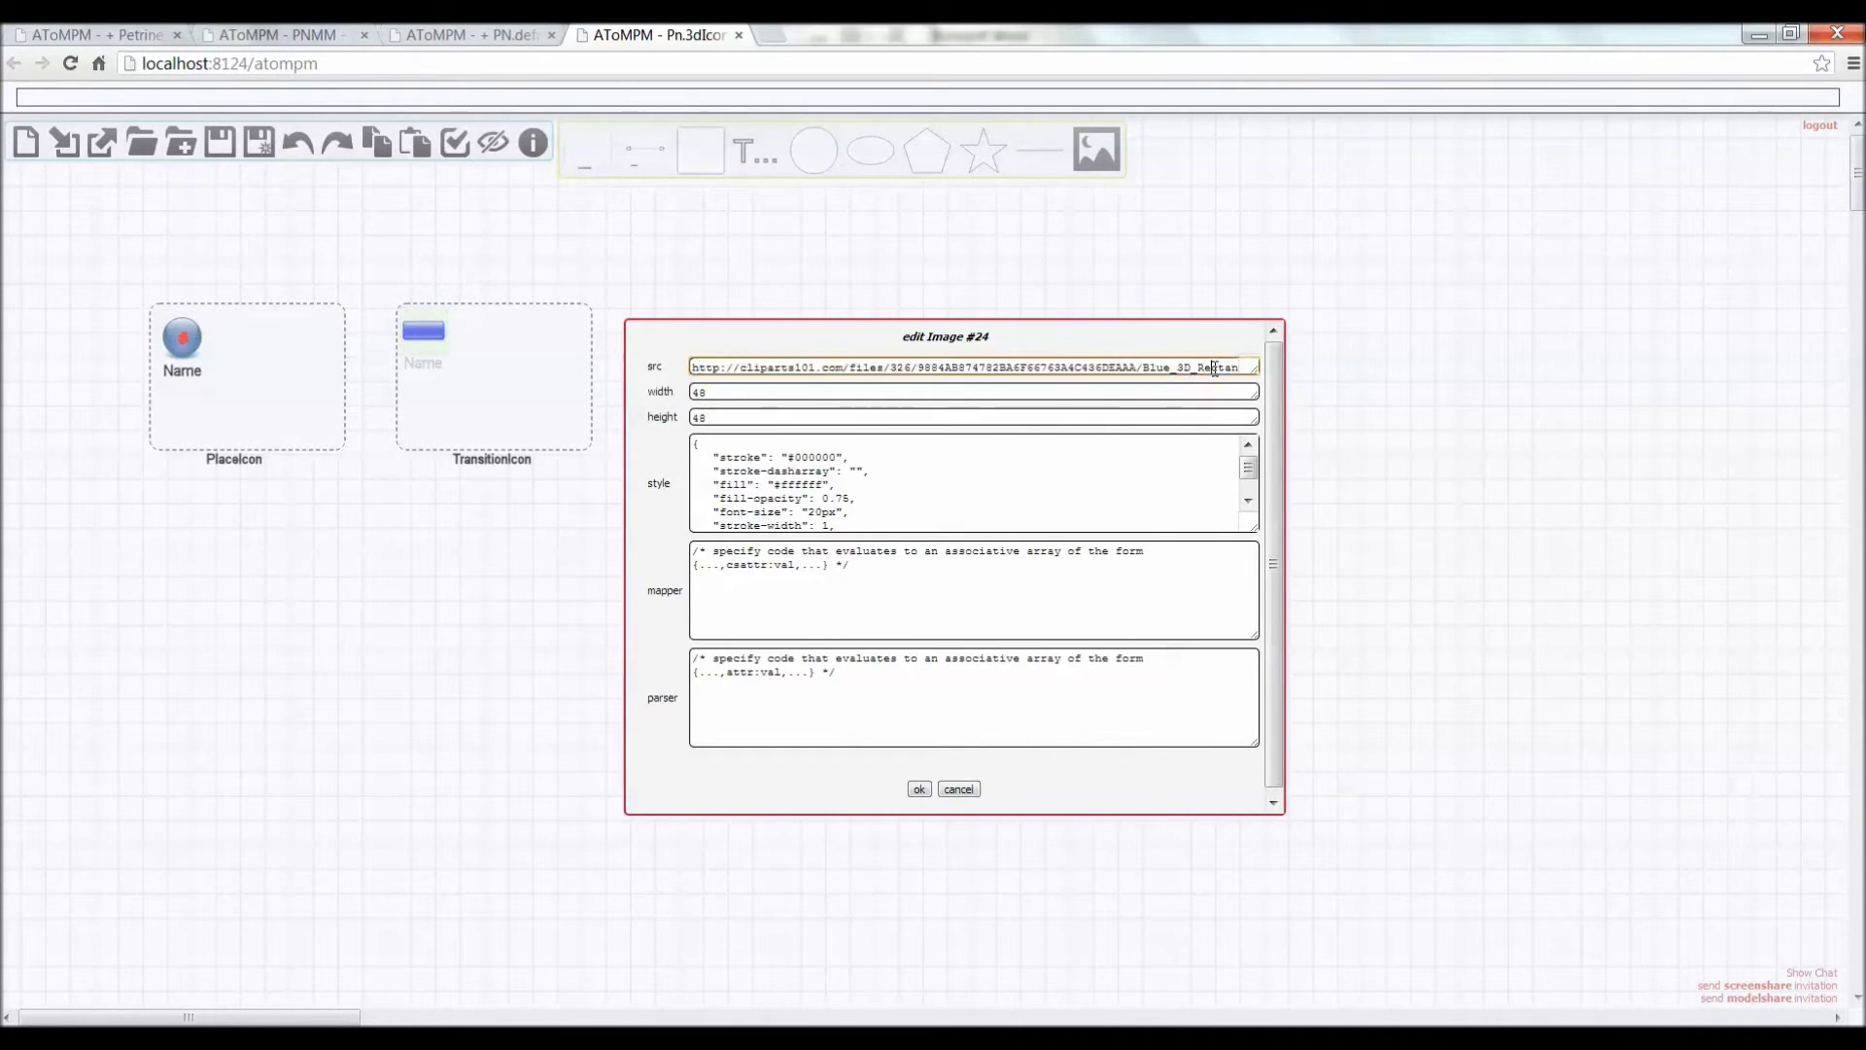
Return to the Petri net window and load PN.3dIcons.metamodel to show the model with 3D icons
key("ctrl+Tab")
left_click(797, 413)
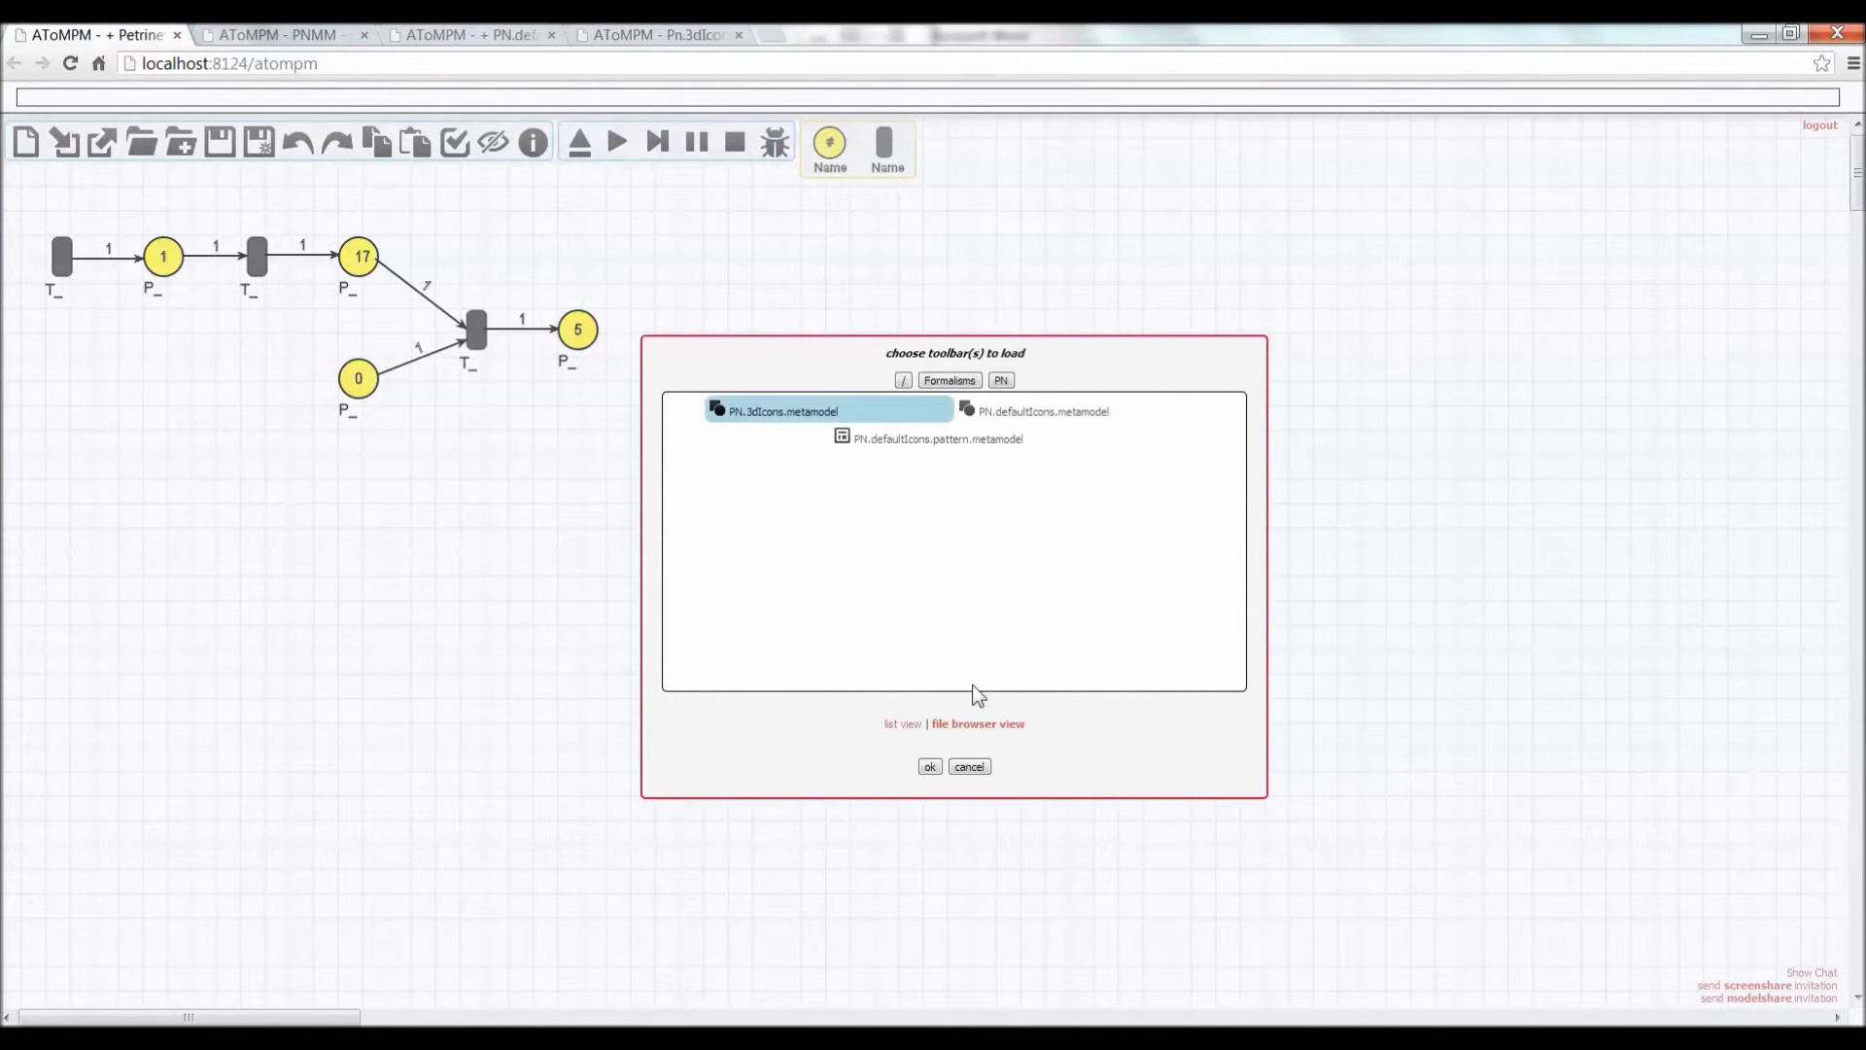
left_click(930, 767)
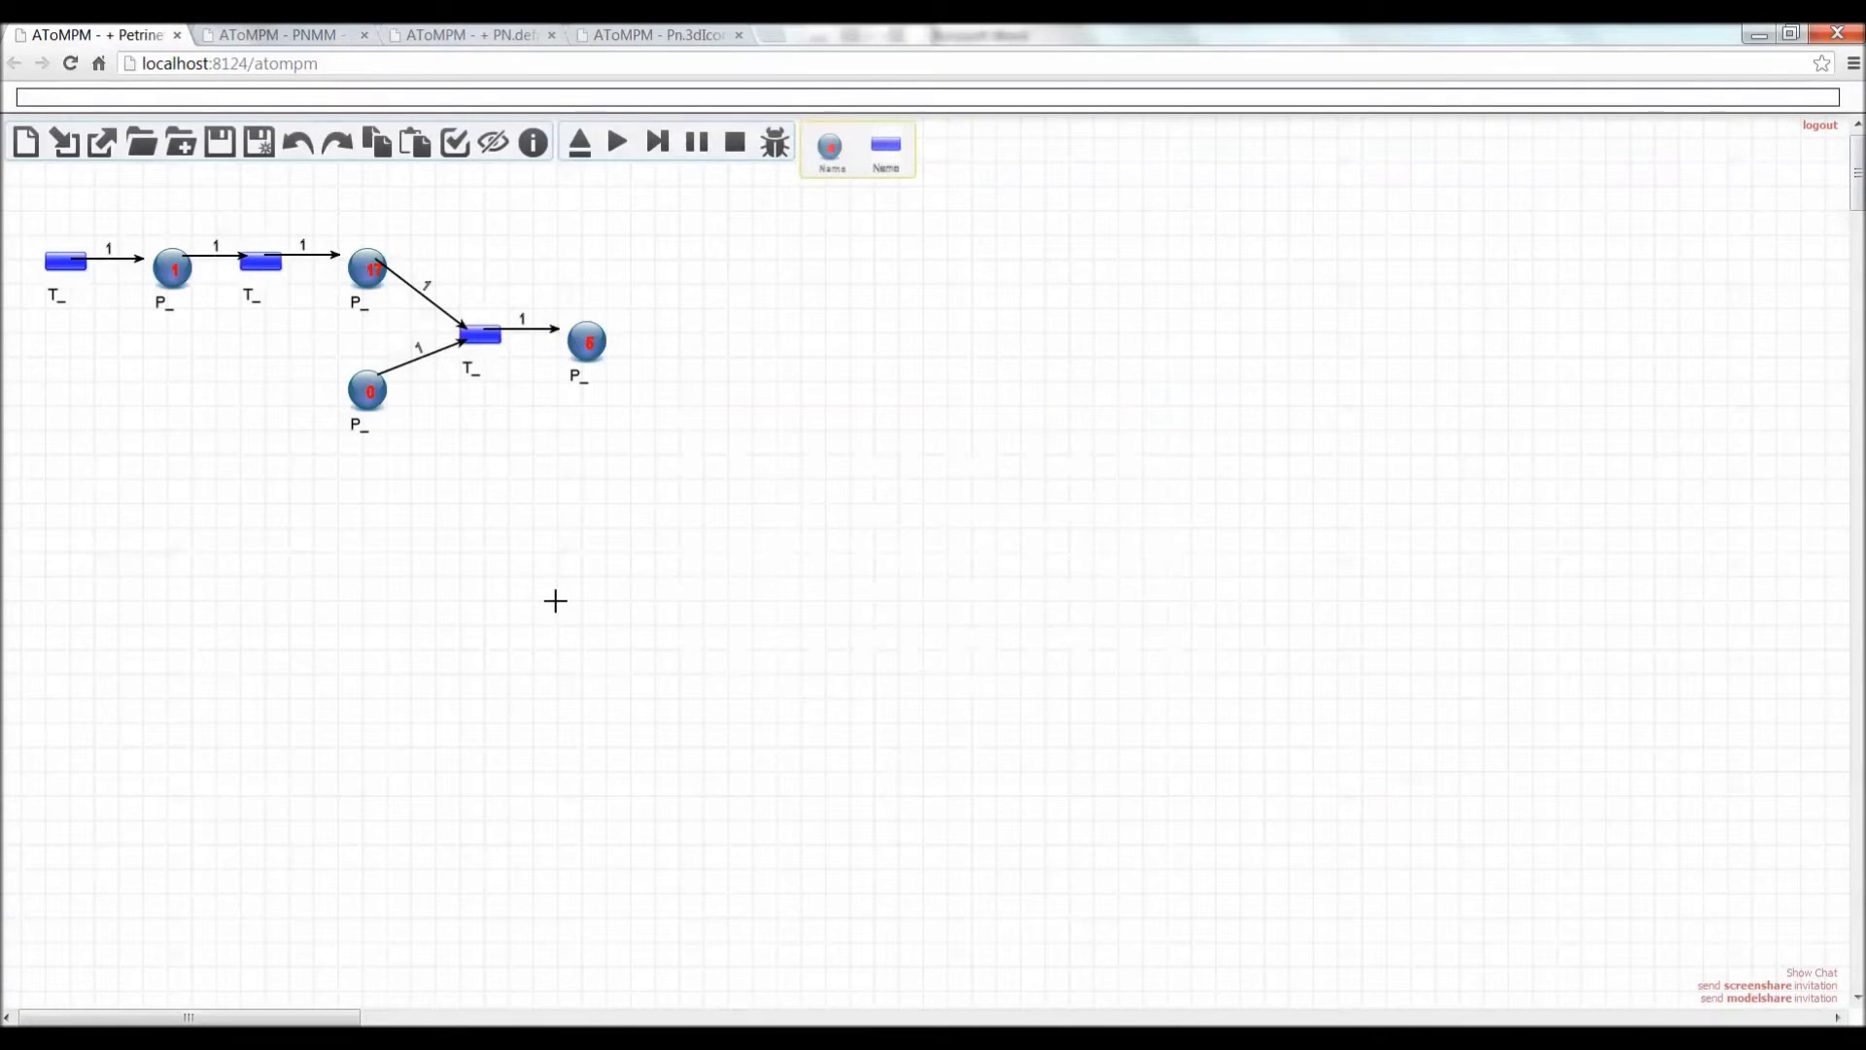
Load PN.defaultIcons.metamodel to display the Petri net with its default icons
left_click(64, 142)
left_click(1001, 413)
left_click(931, 767)
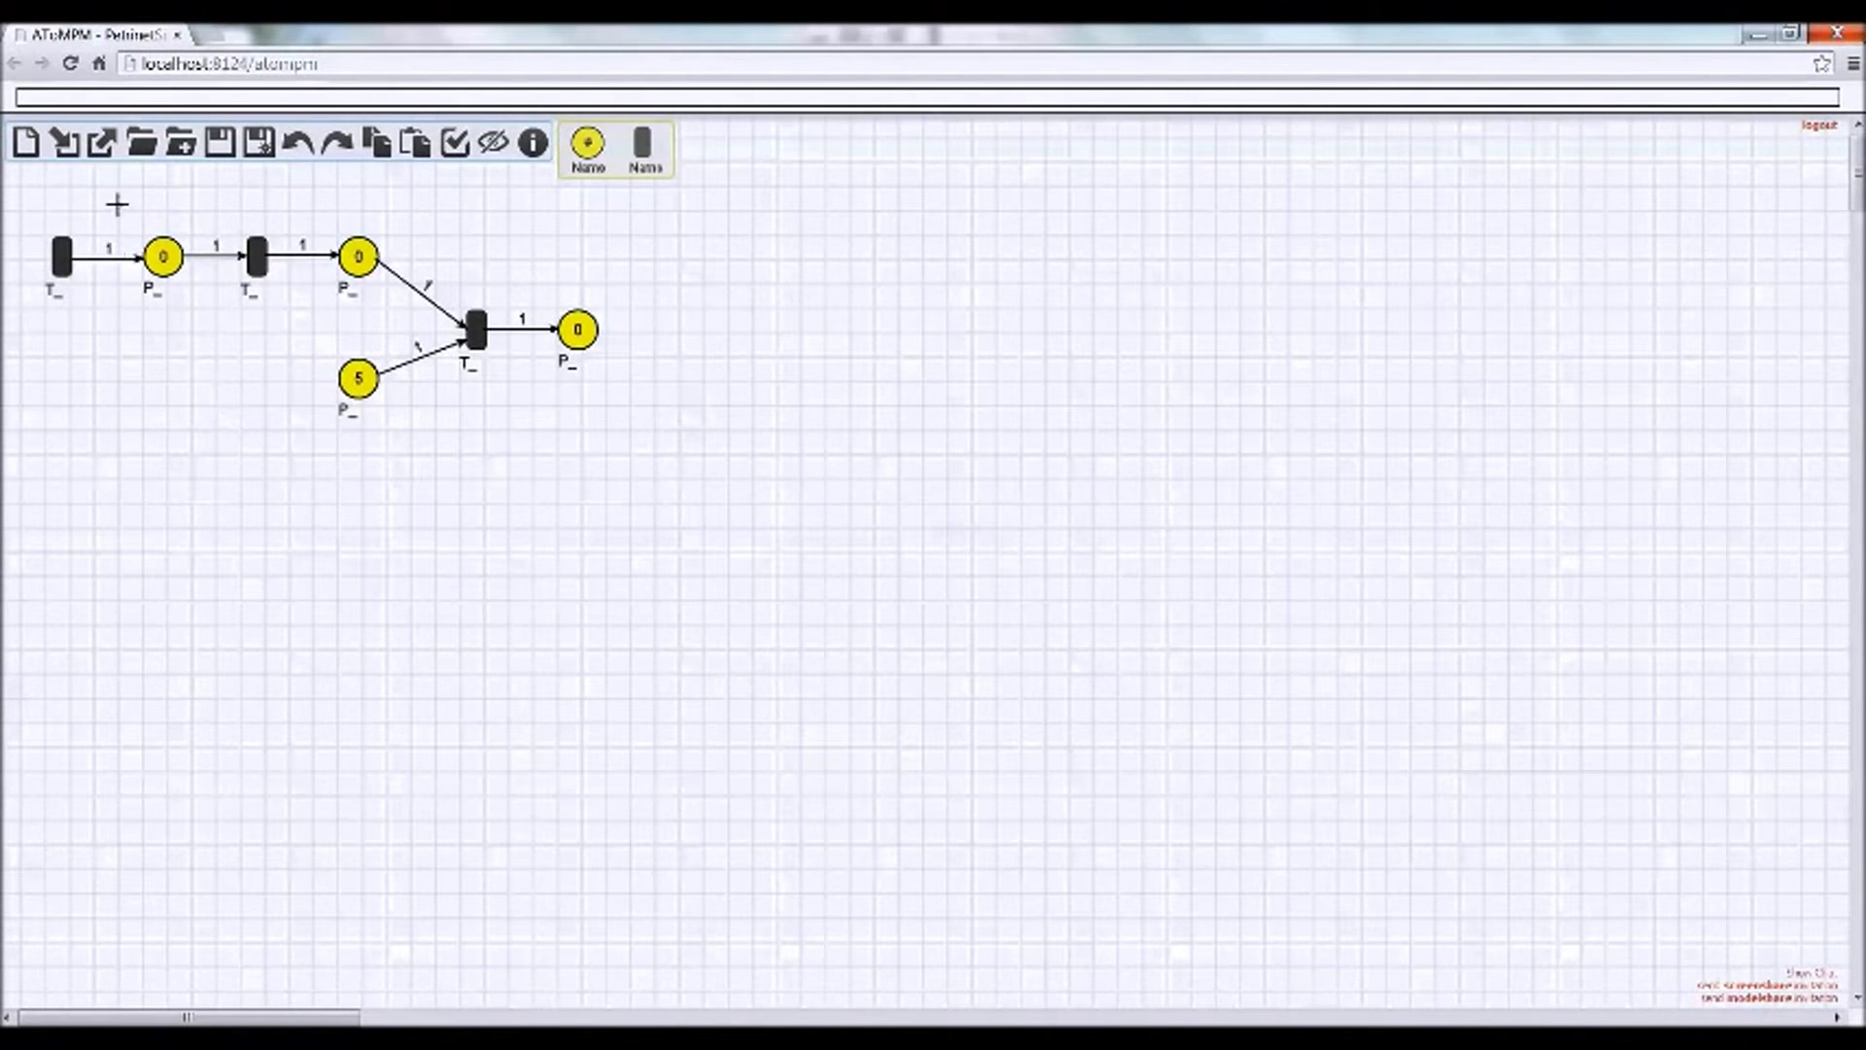
Load the TransformationController.buttons.model toolbar from the Toolbars/TransformationController folder into the Petri net window
left_click(66, 145)
left_click(904, 381)
left_click(926, 416)
left_click(834, 436)
left_click(842, 424)
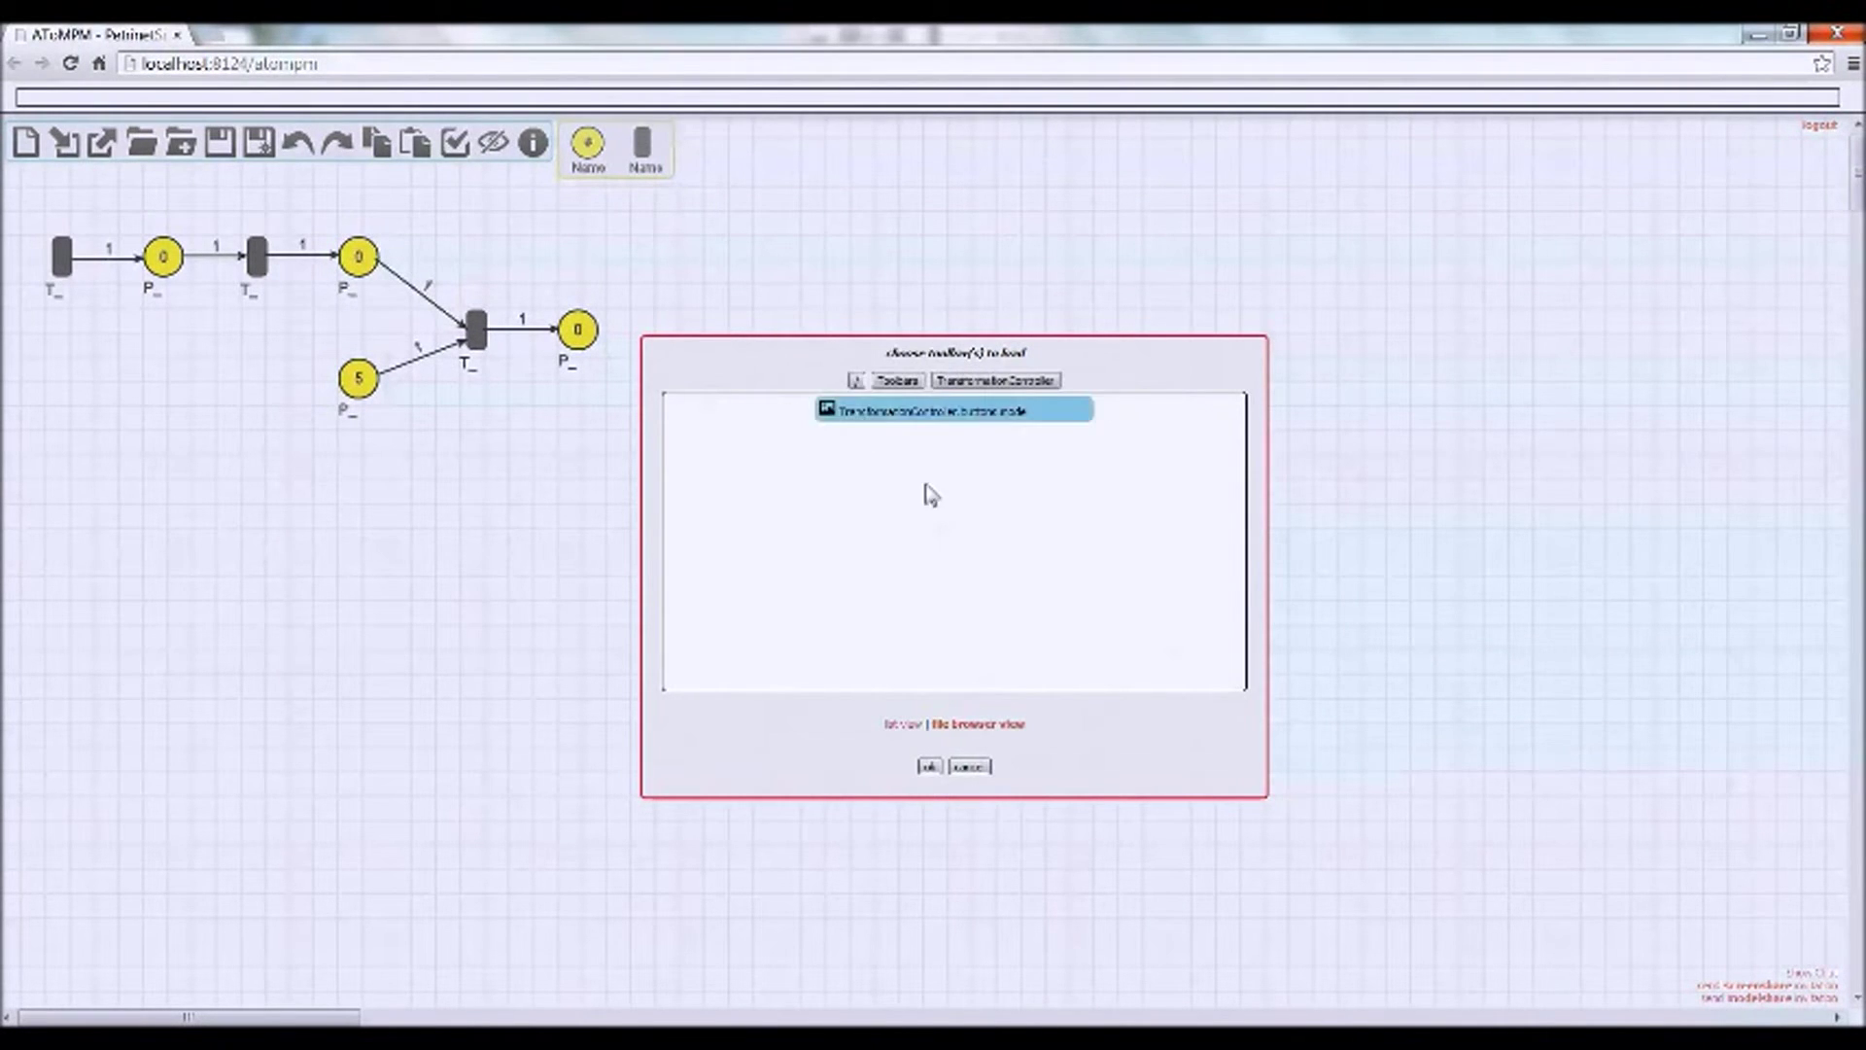
left_click(929, 766)
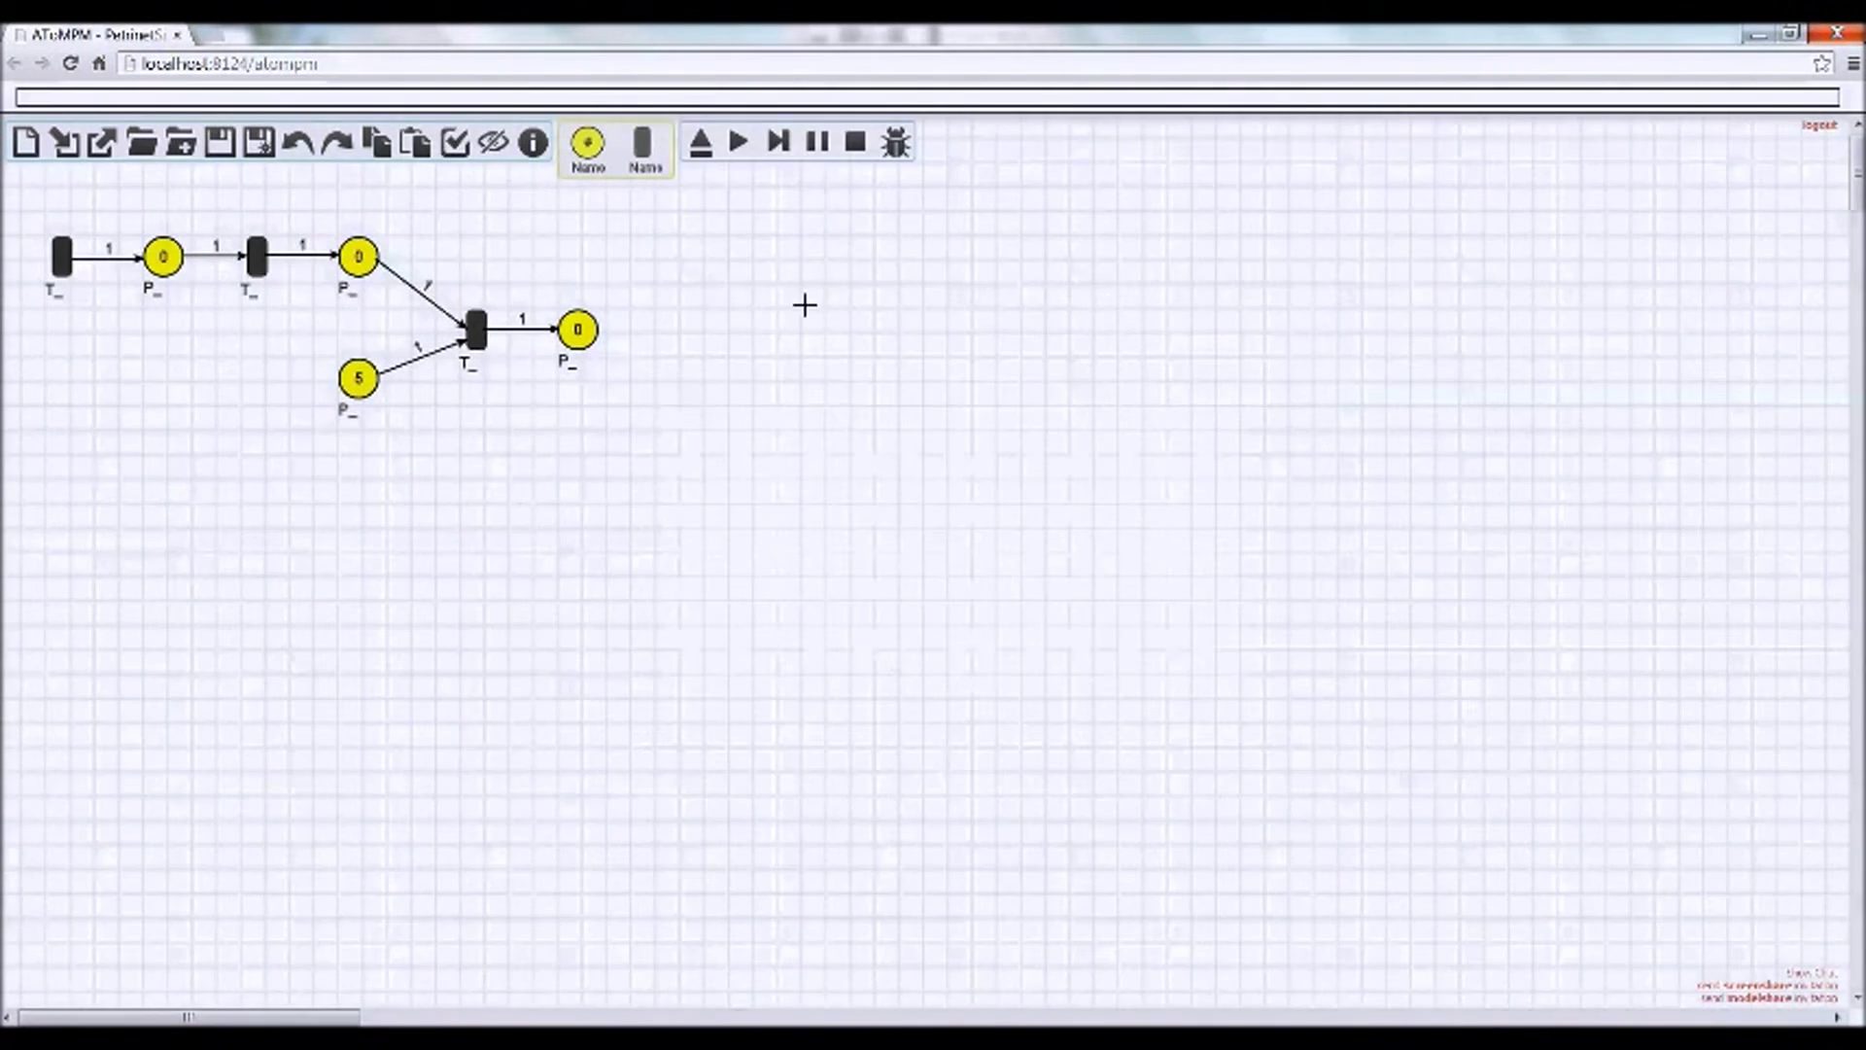
Load the T_New.model transformation from Formalisms/PN and run it continuously on the Petri net
left_click(699, 148)
left_click(904, 439)
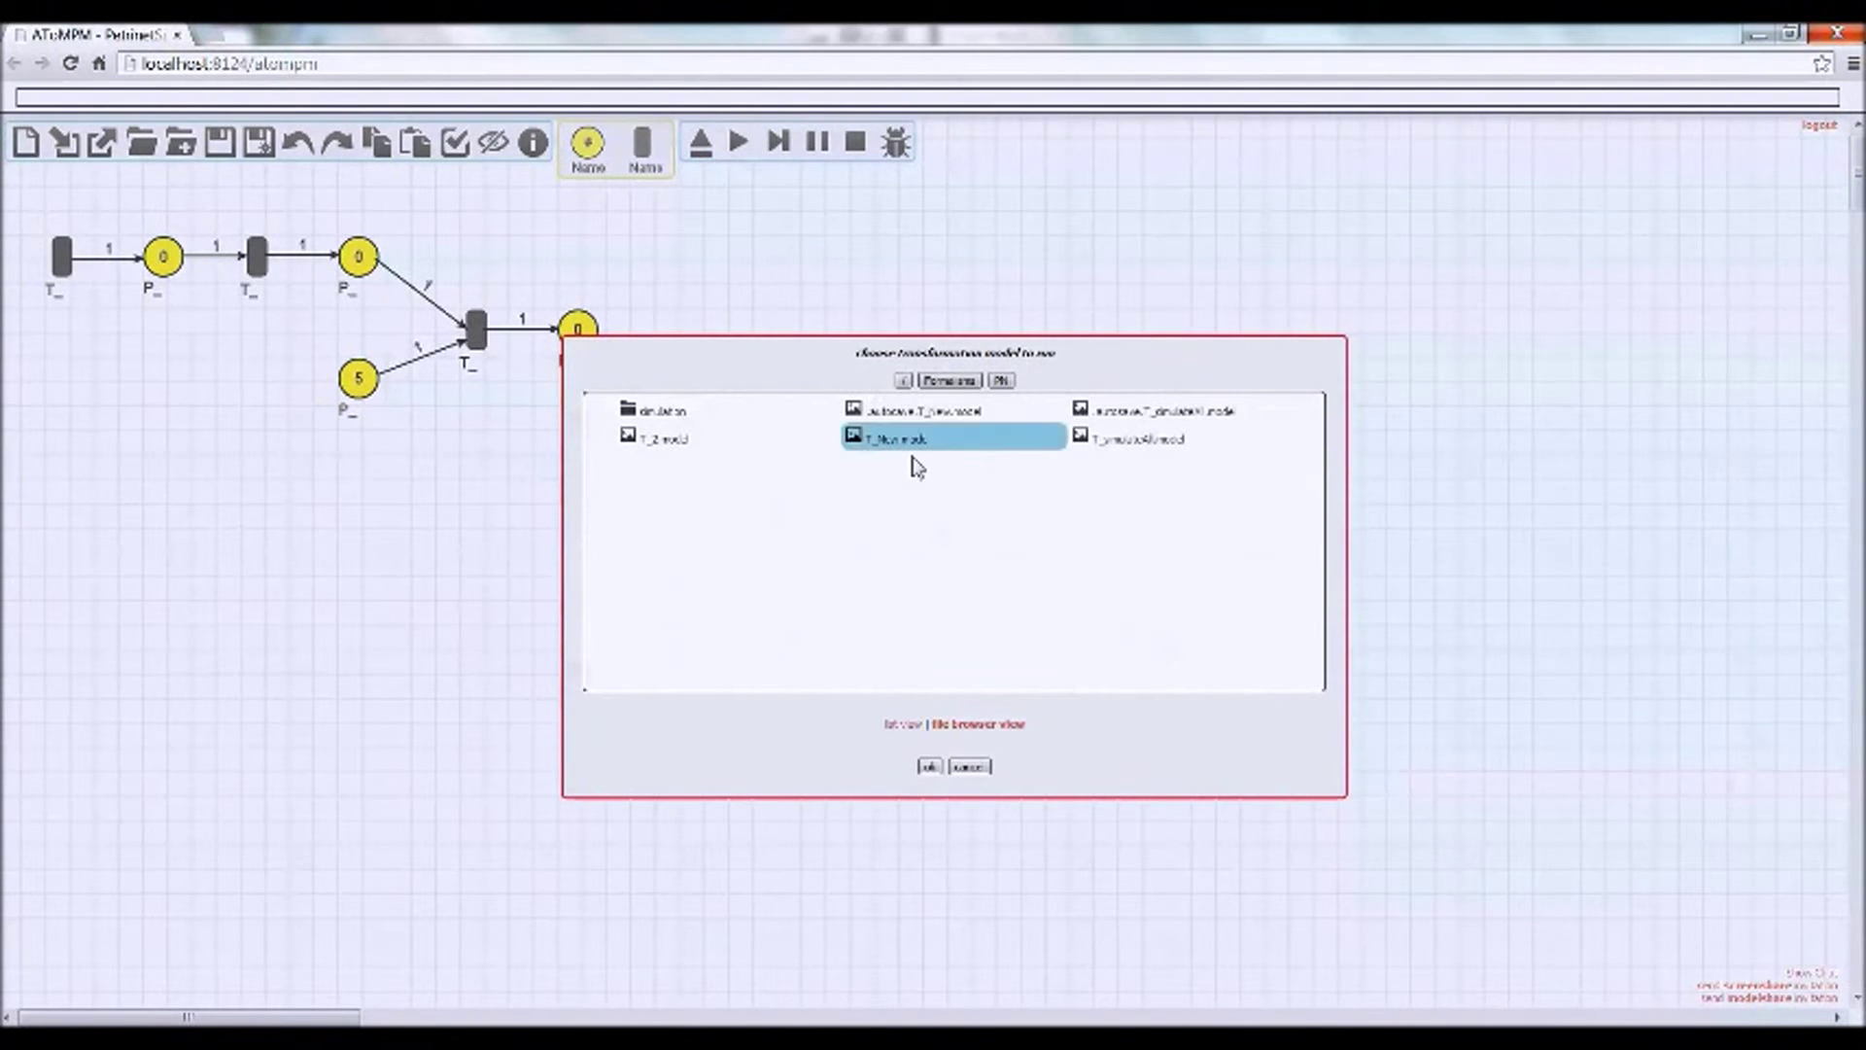
left_click(931, 766)
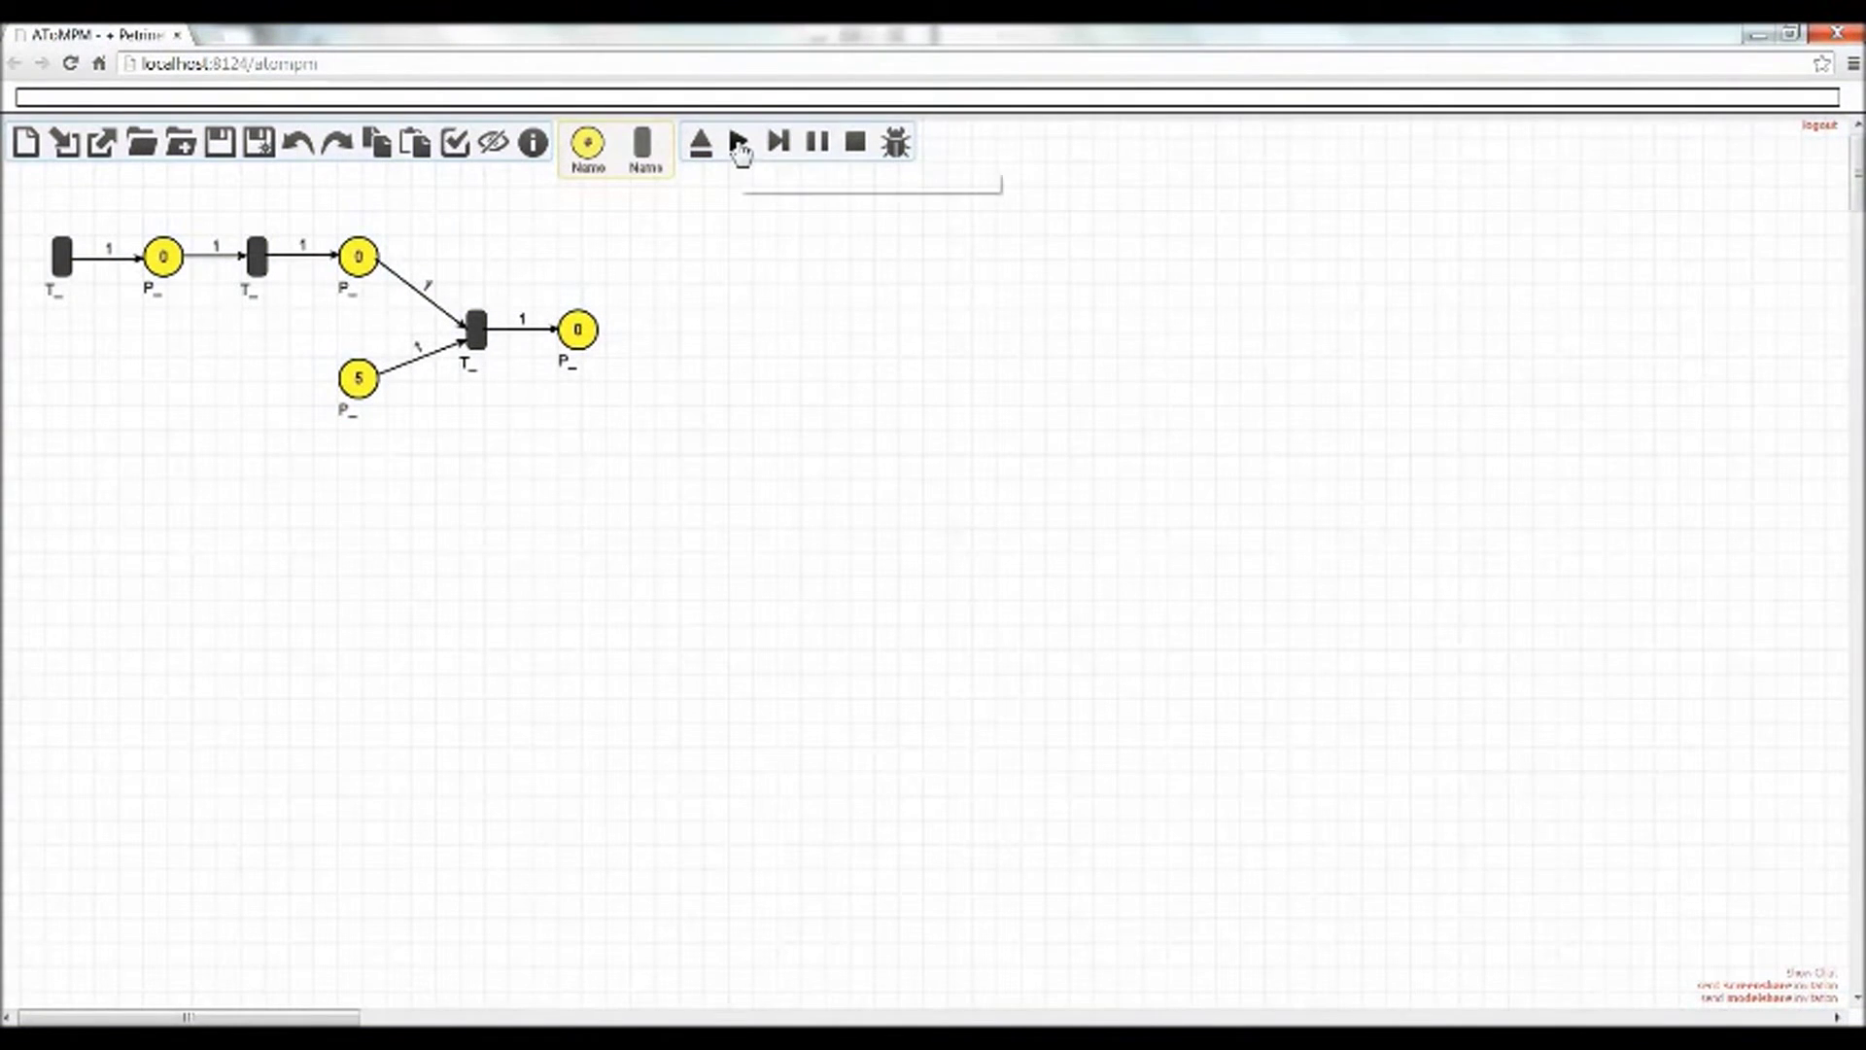
left_click(738, 144)
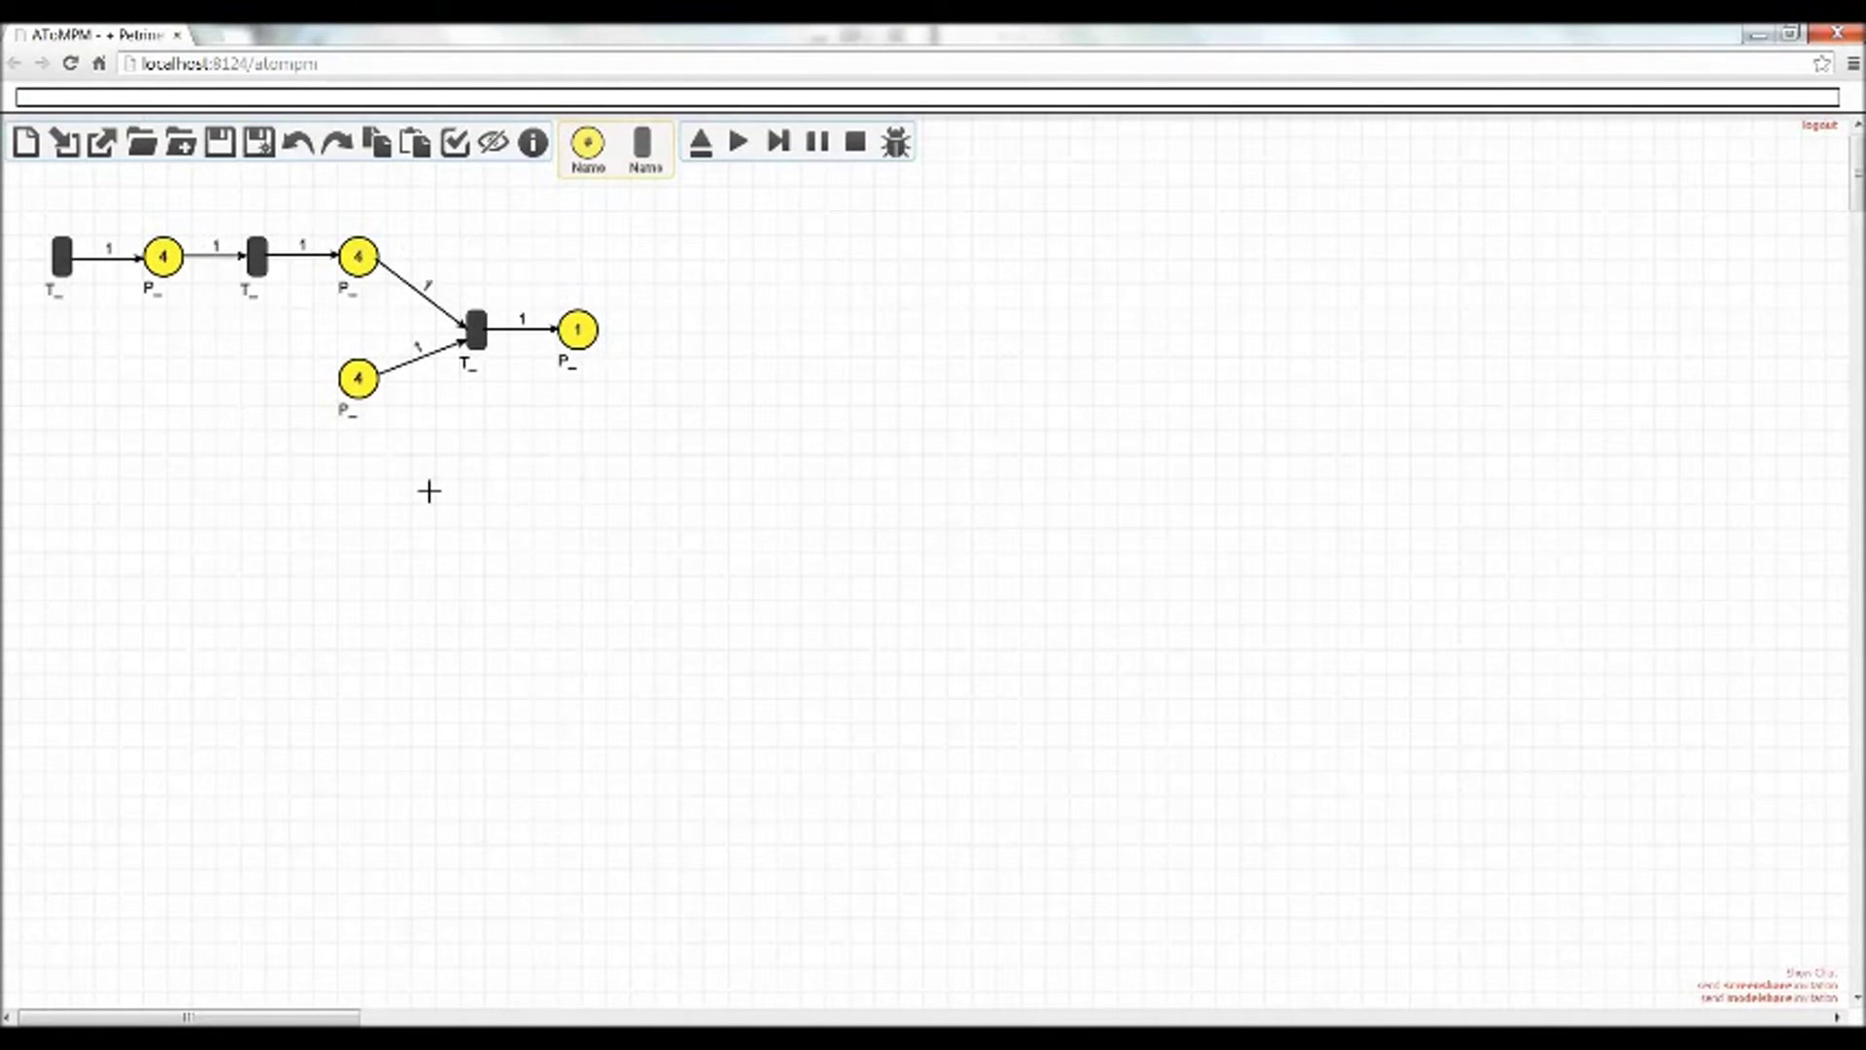
Examine the rule execution messages in the browser console, pause the transformation and close the console
key("F12")
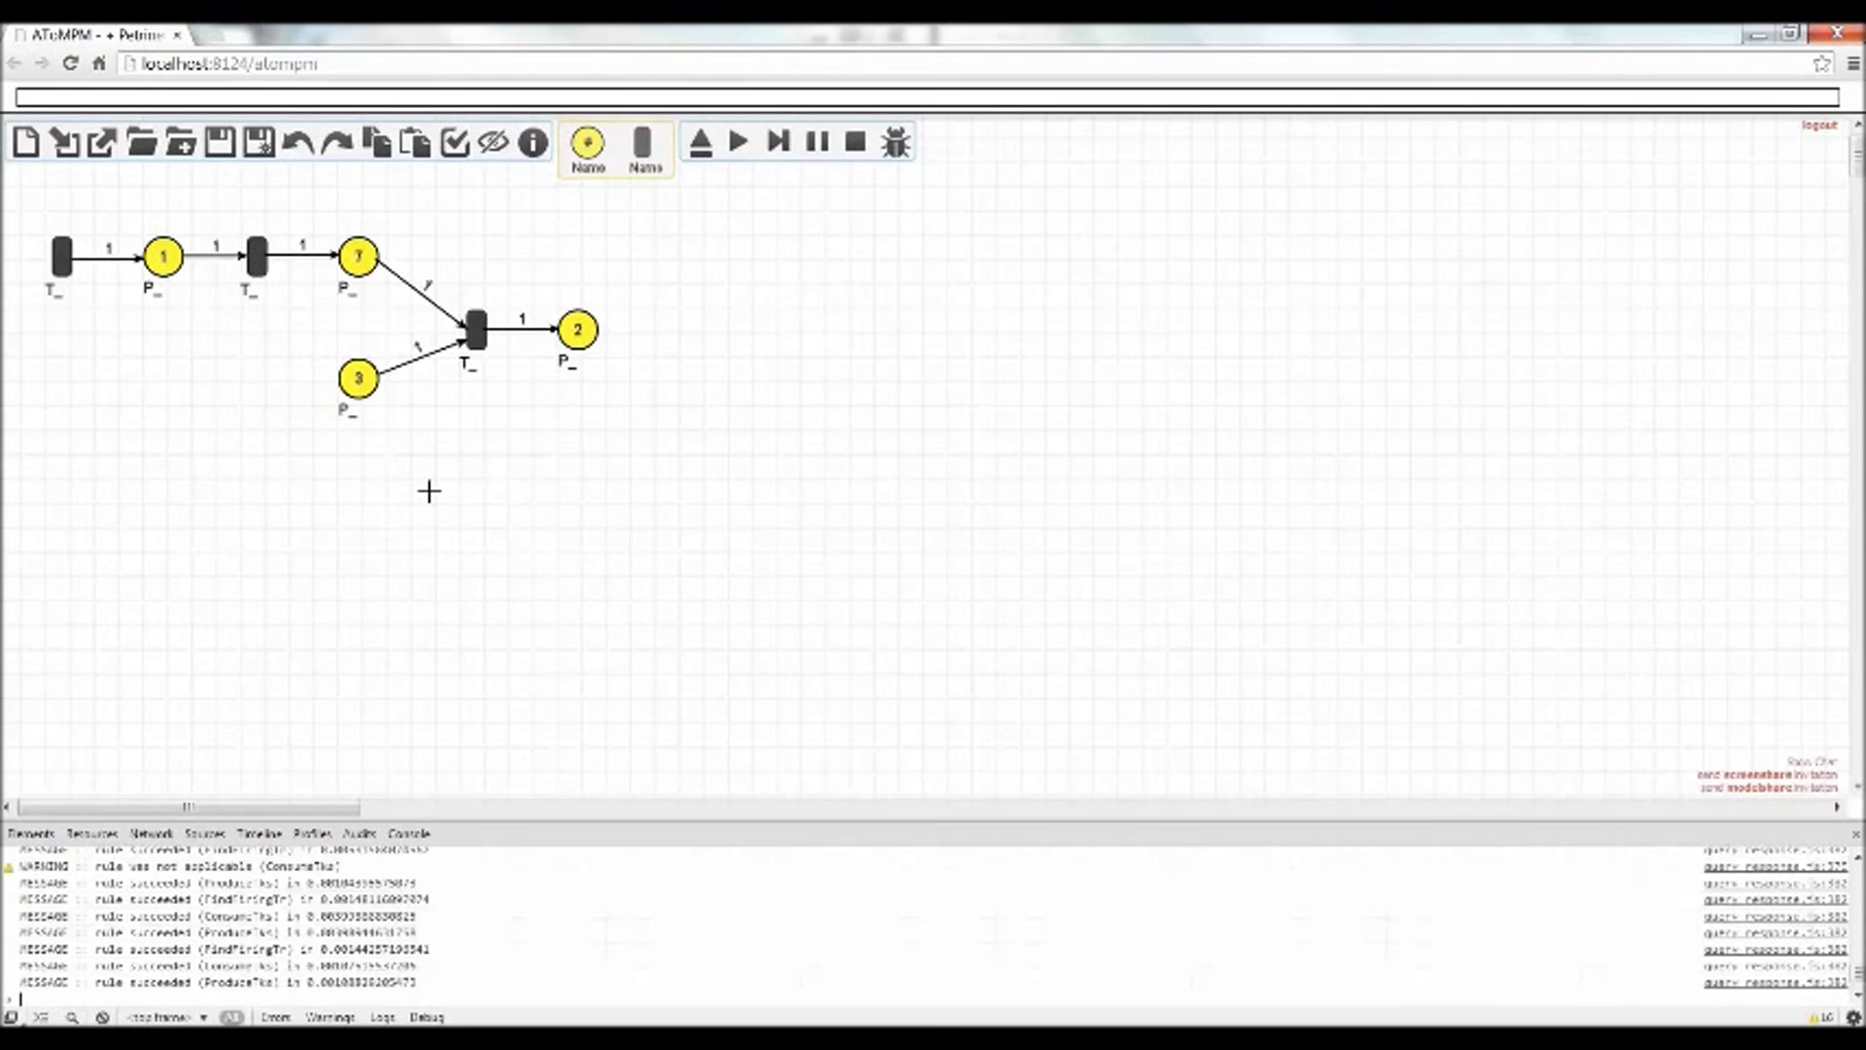
left_click(820, 143)
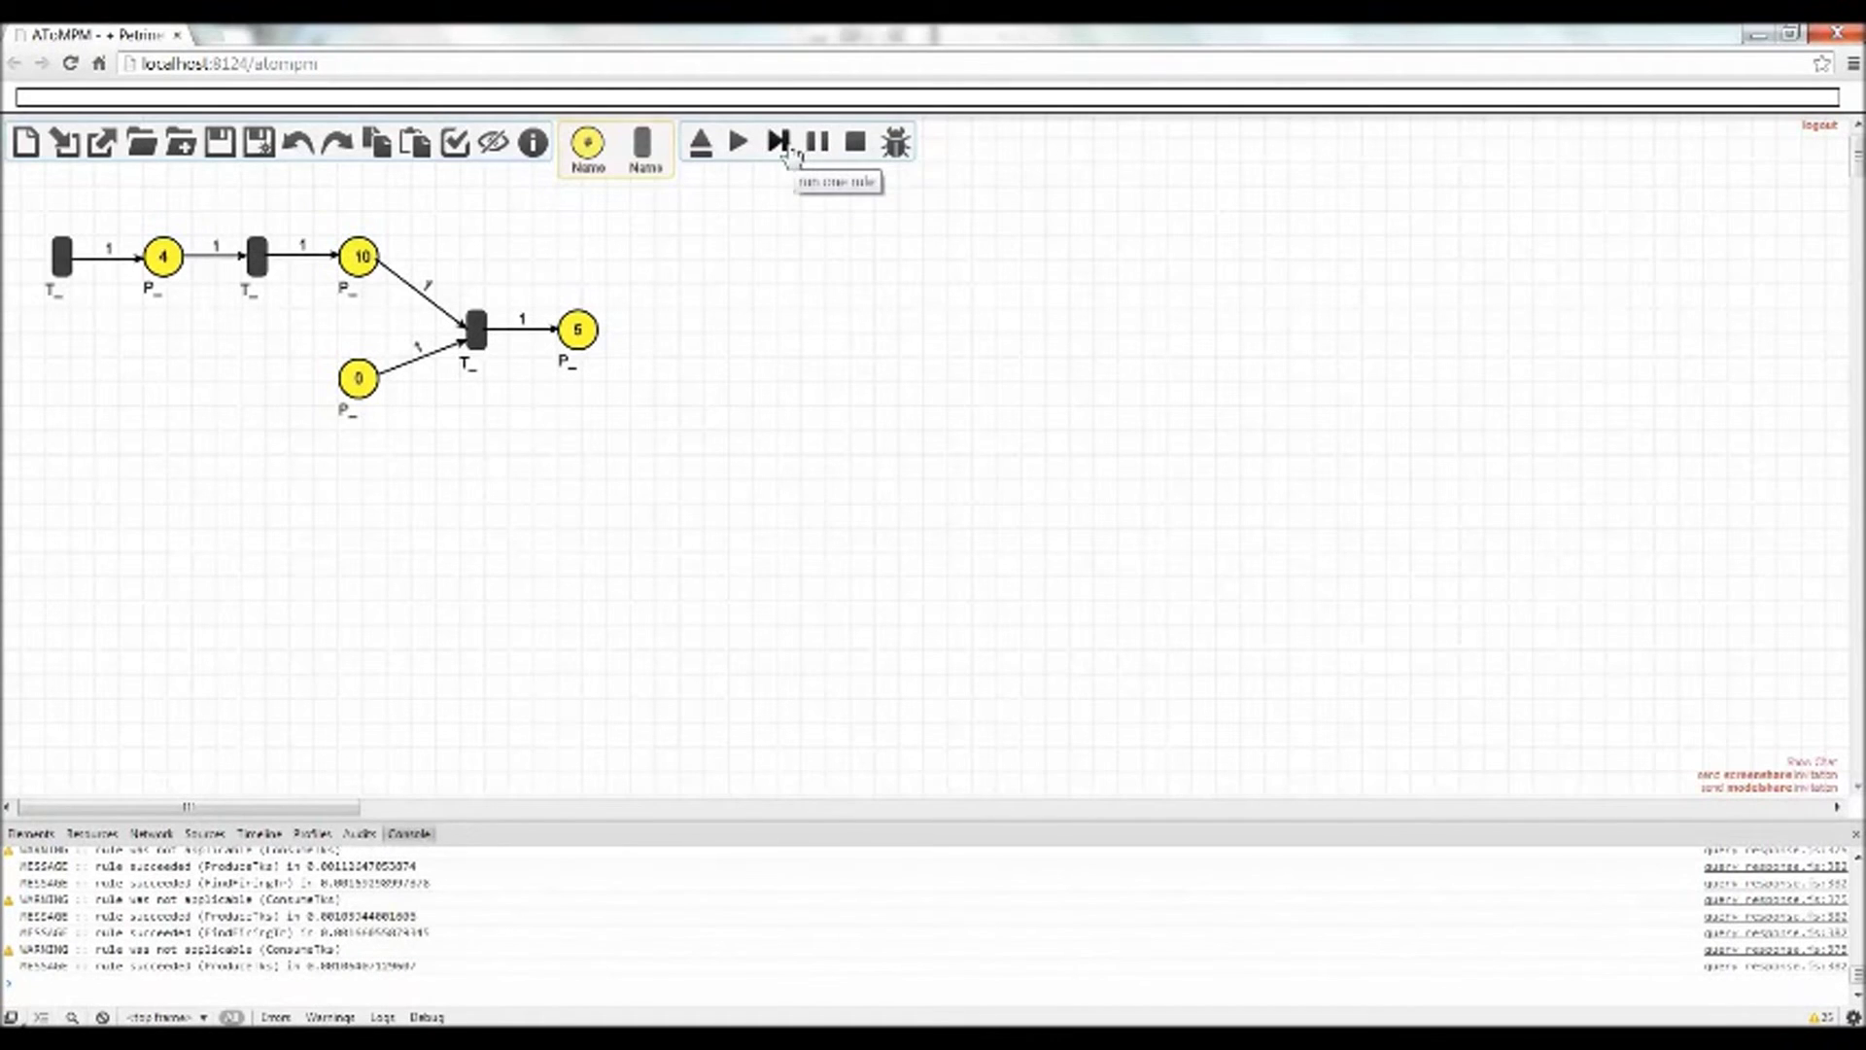
key("F12")
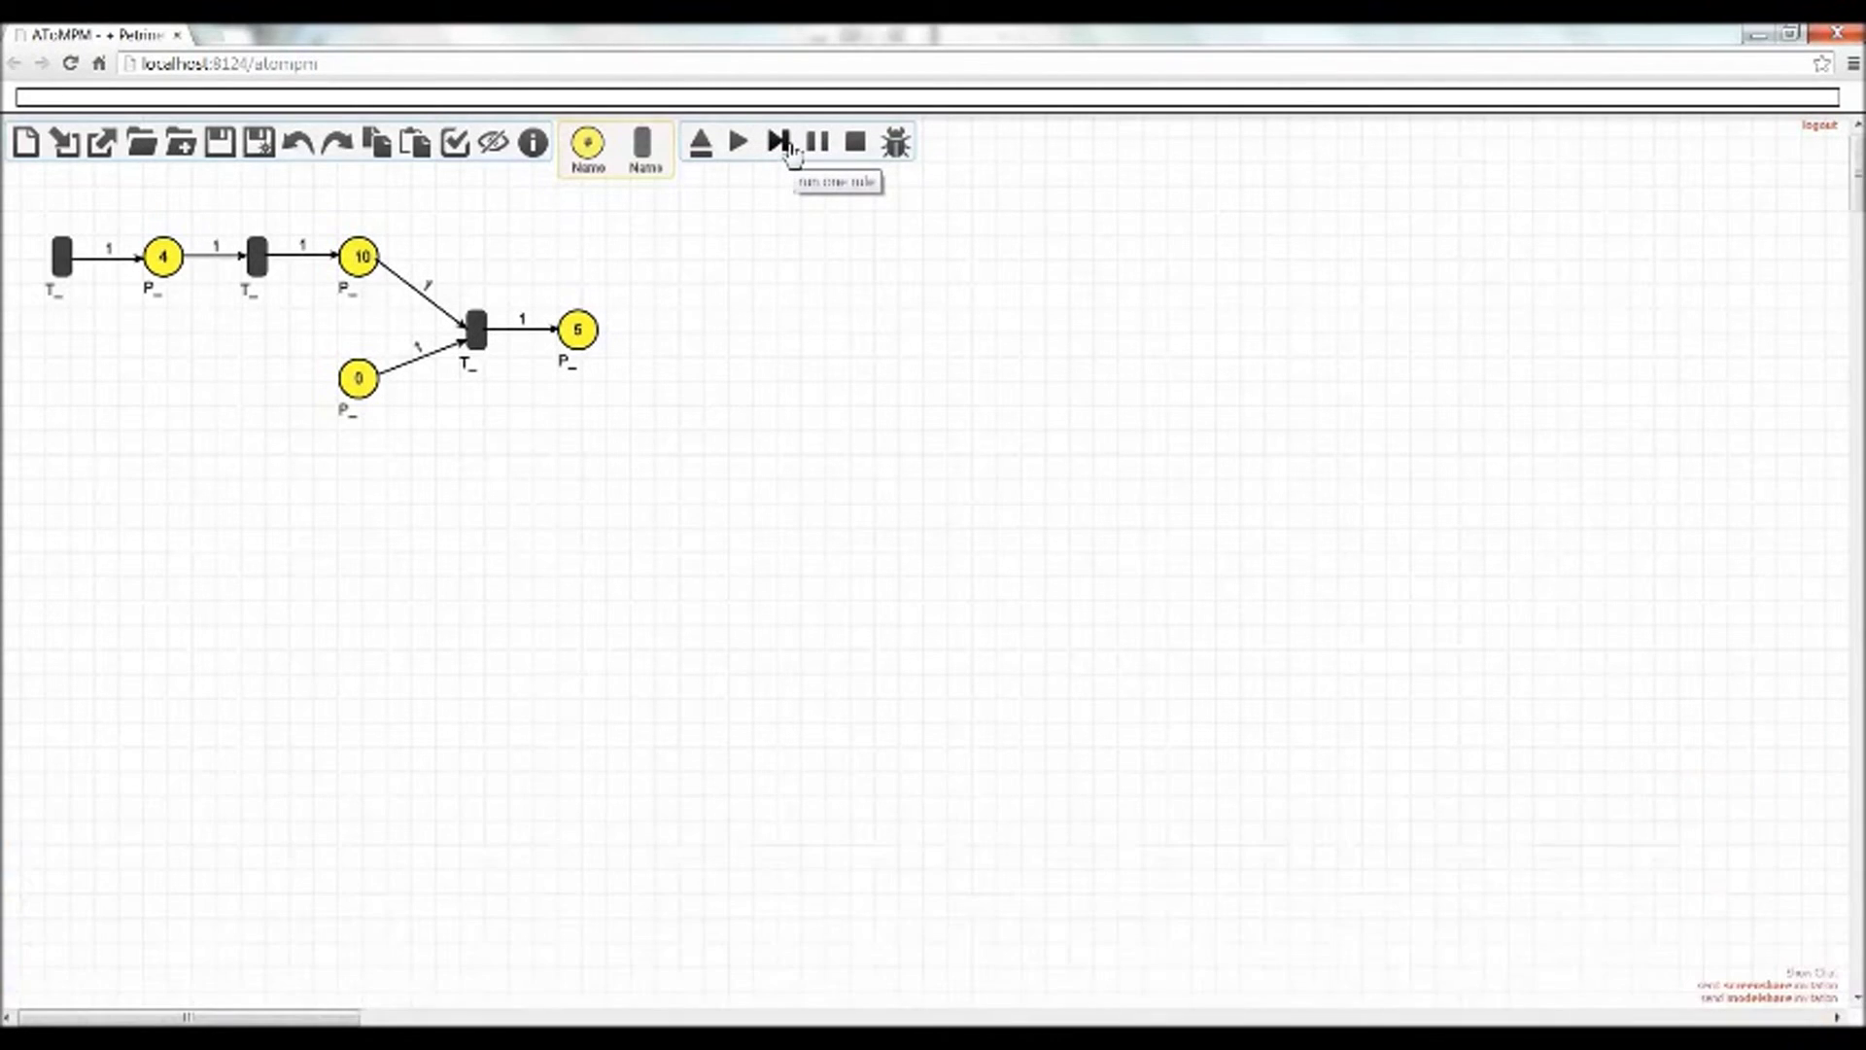
Run two single transformation rules, resume continuous execution and stop the transformation
left_click(792, 146)
left_click(793, 148)
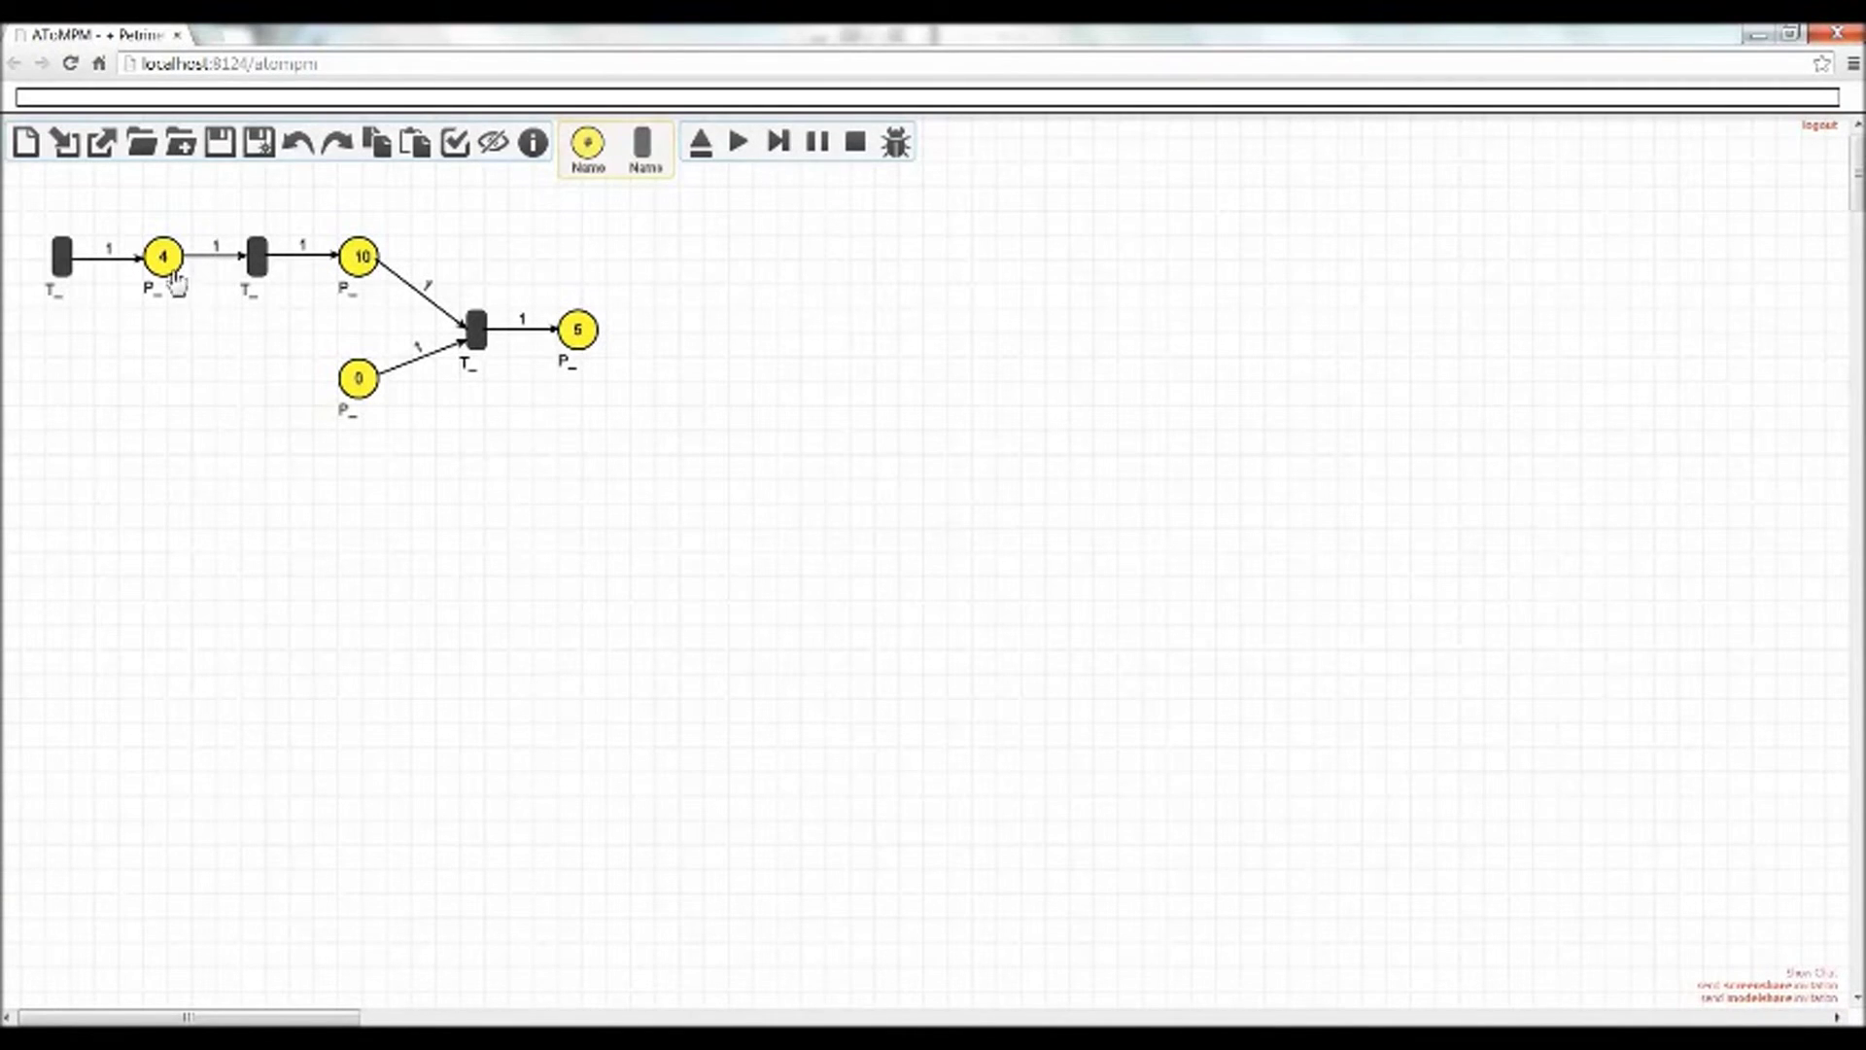
left_click(739, 146)
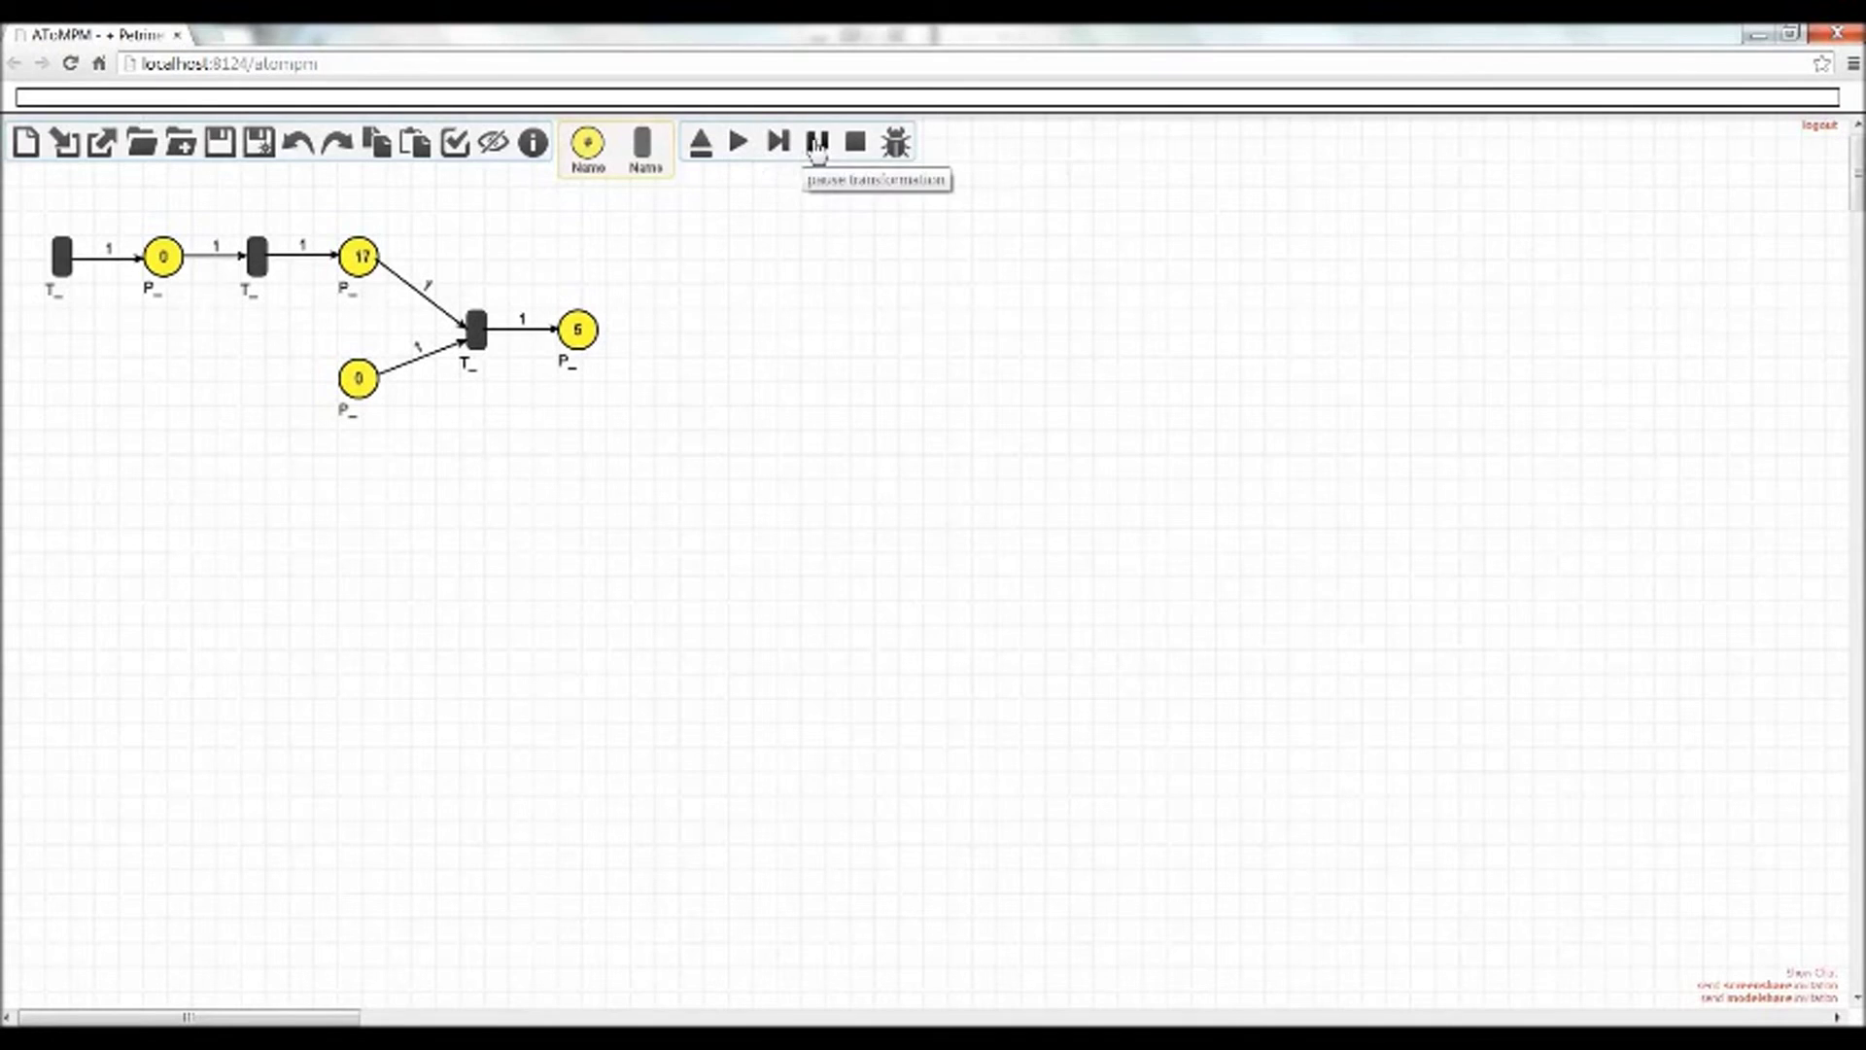
left_click(856, 144)
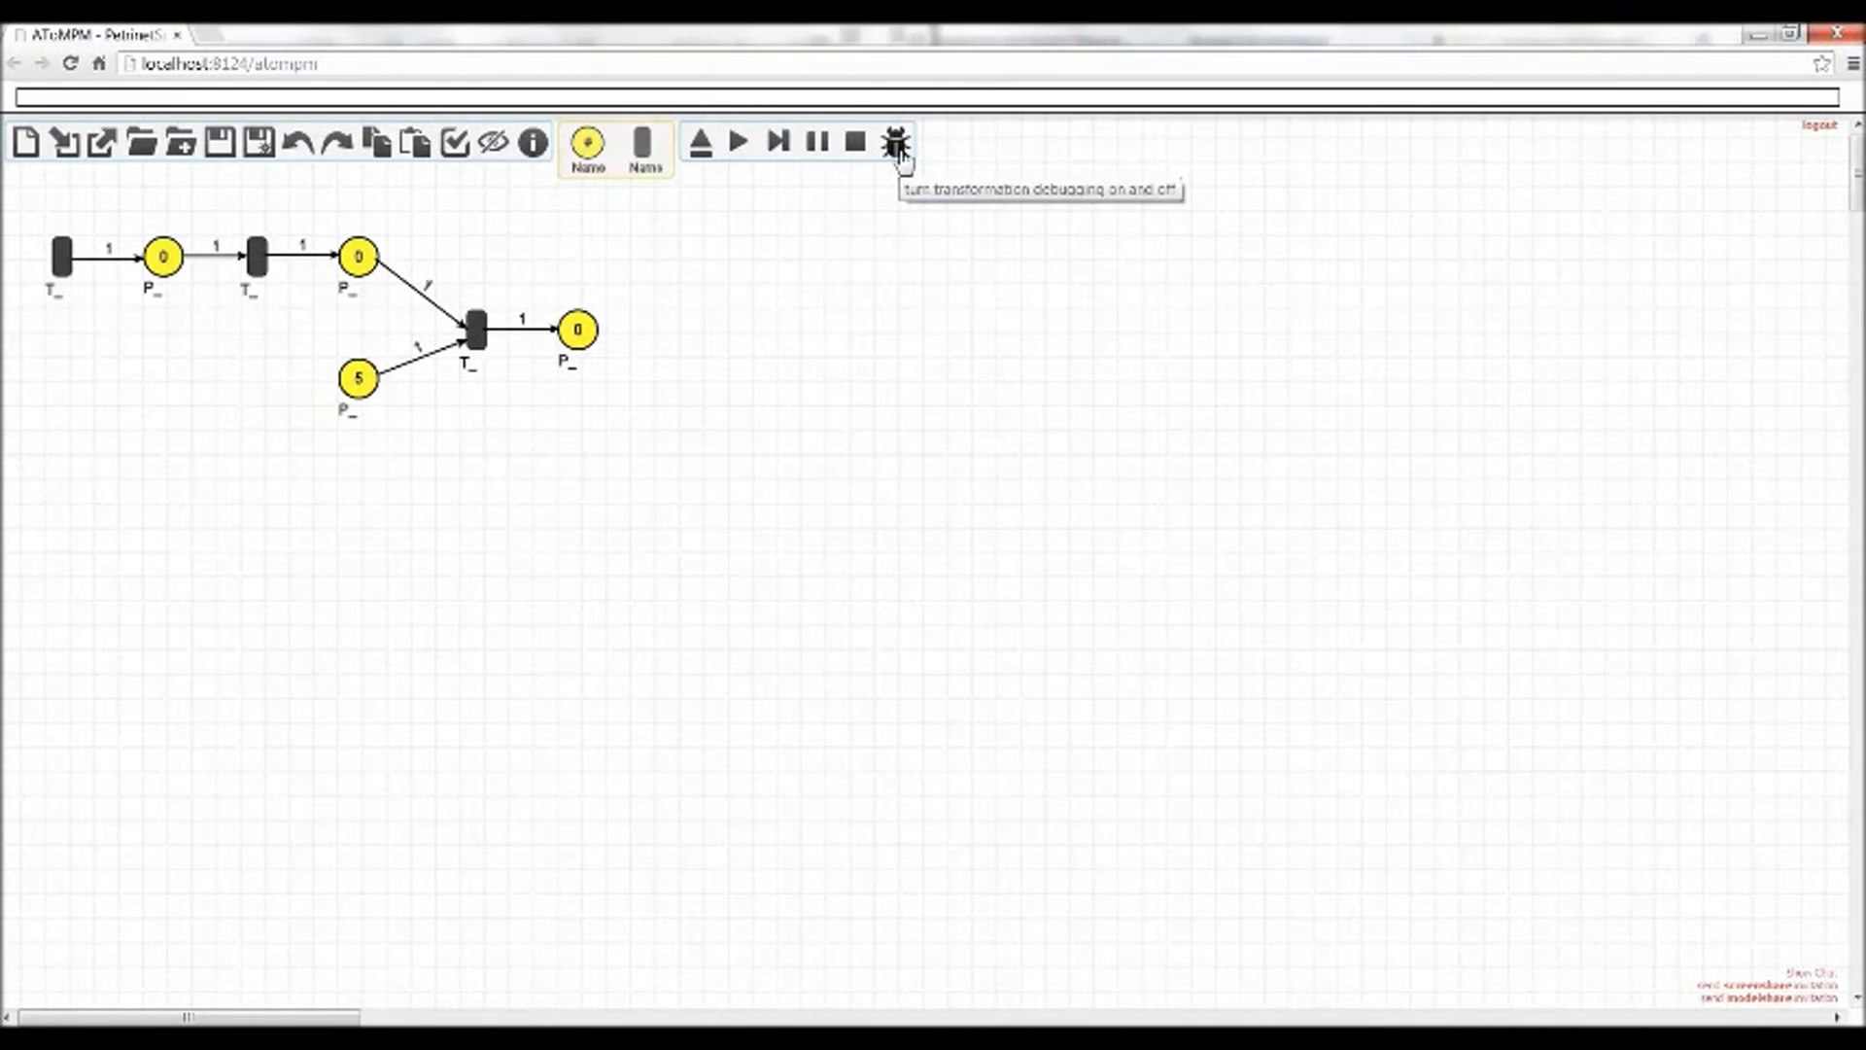
Debug T_simulateAll.model beside the Petri net window by running its rules one at a time, and resume continuous execution
left_click(779, 143)
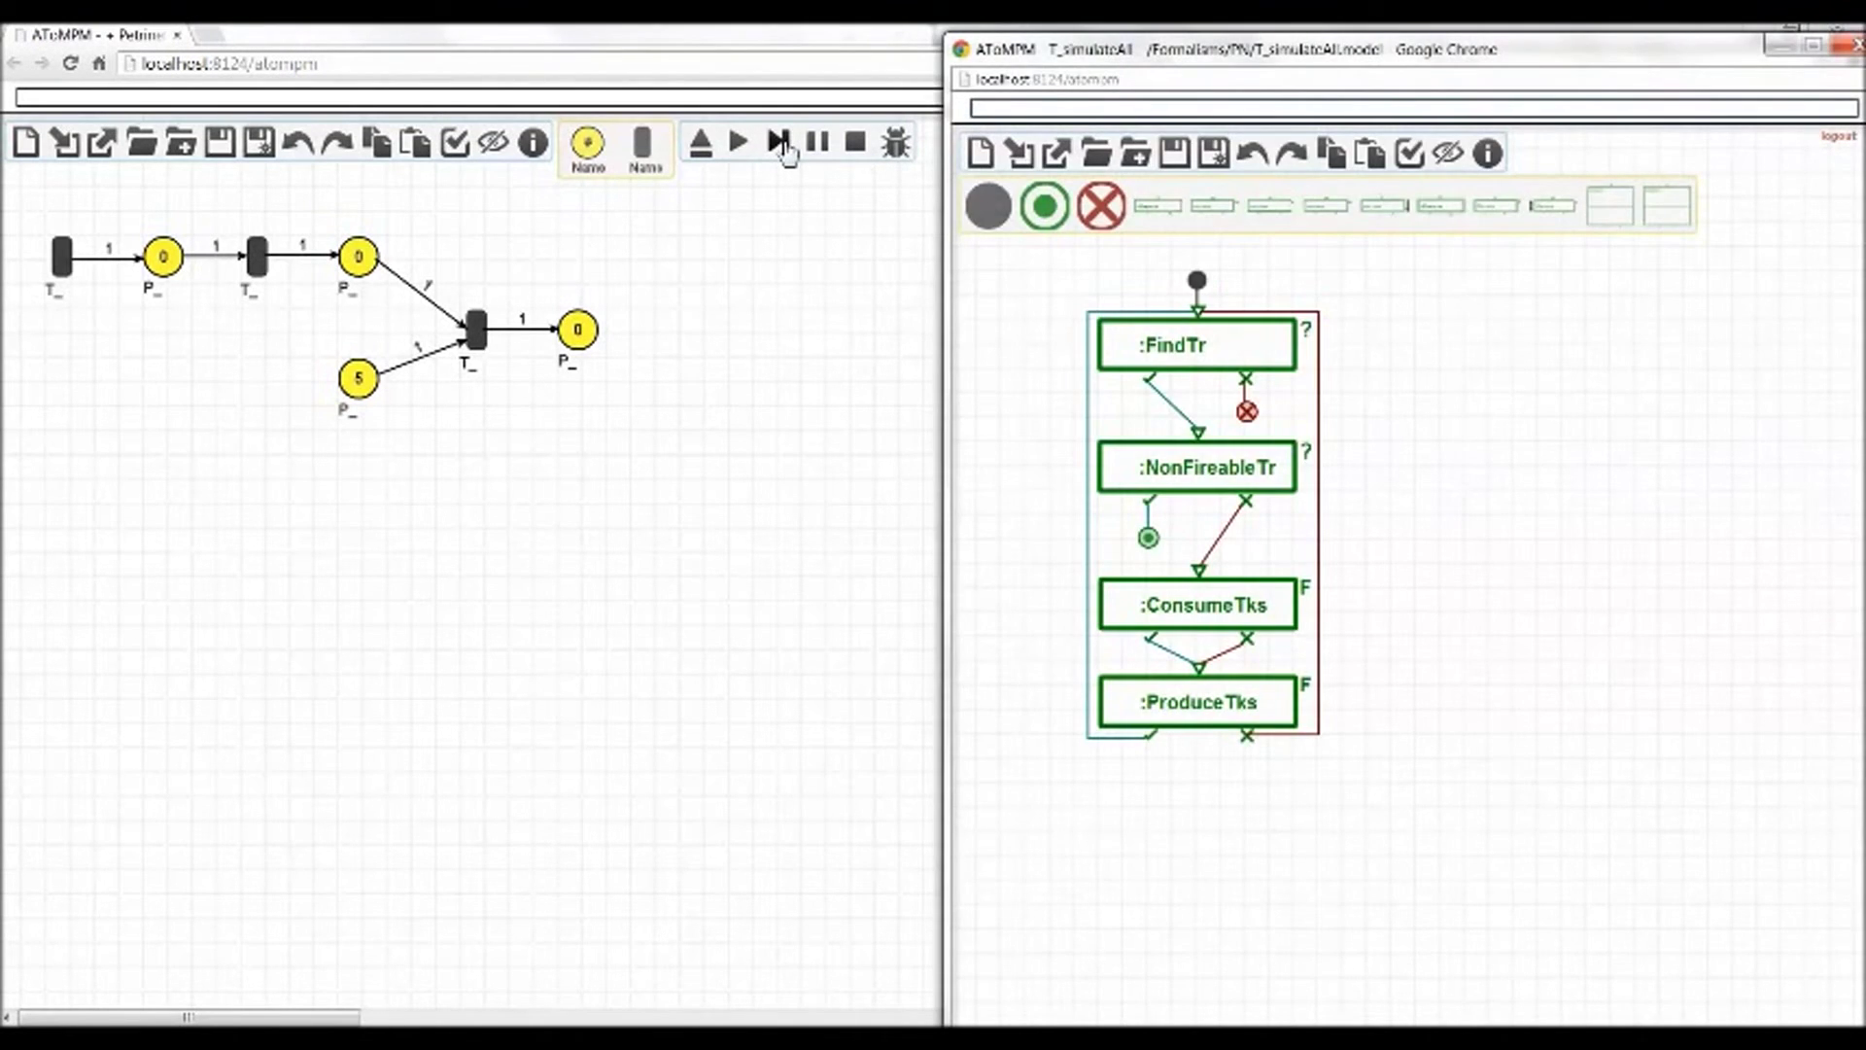
double_click(708, 47)
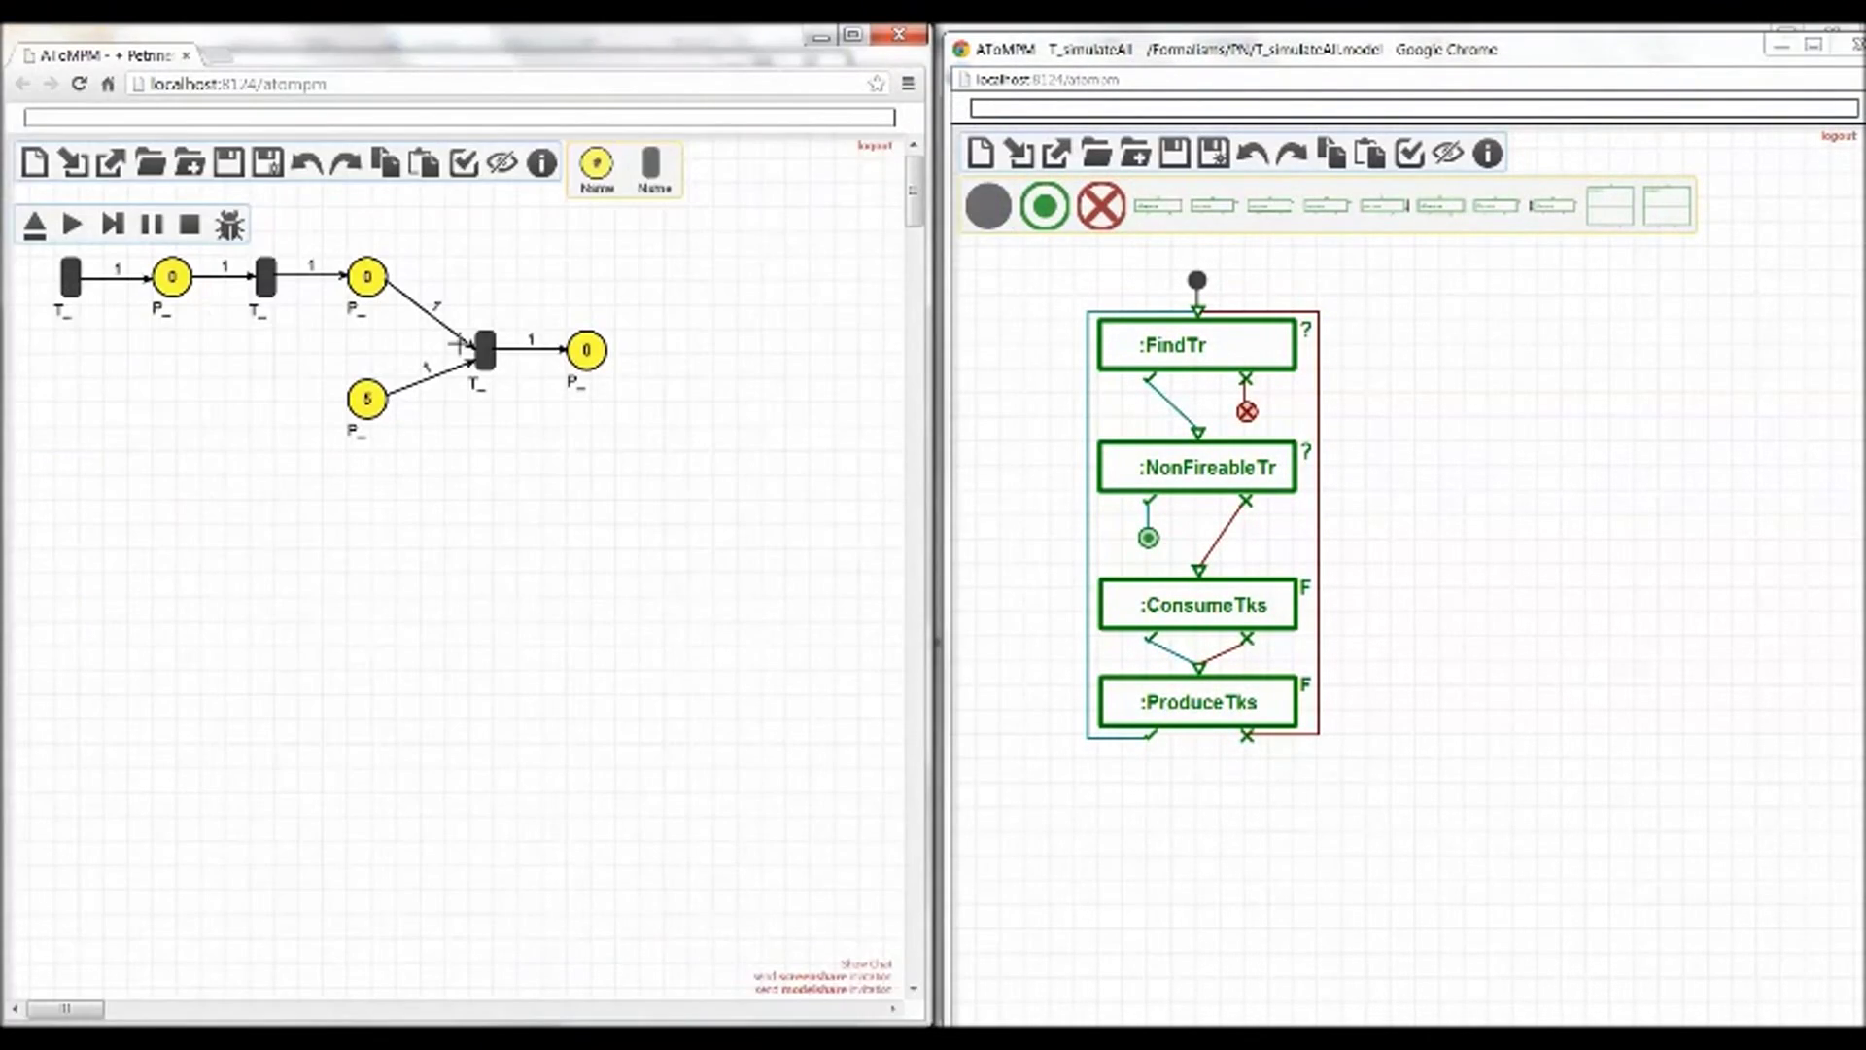
left_click(112, 227)
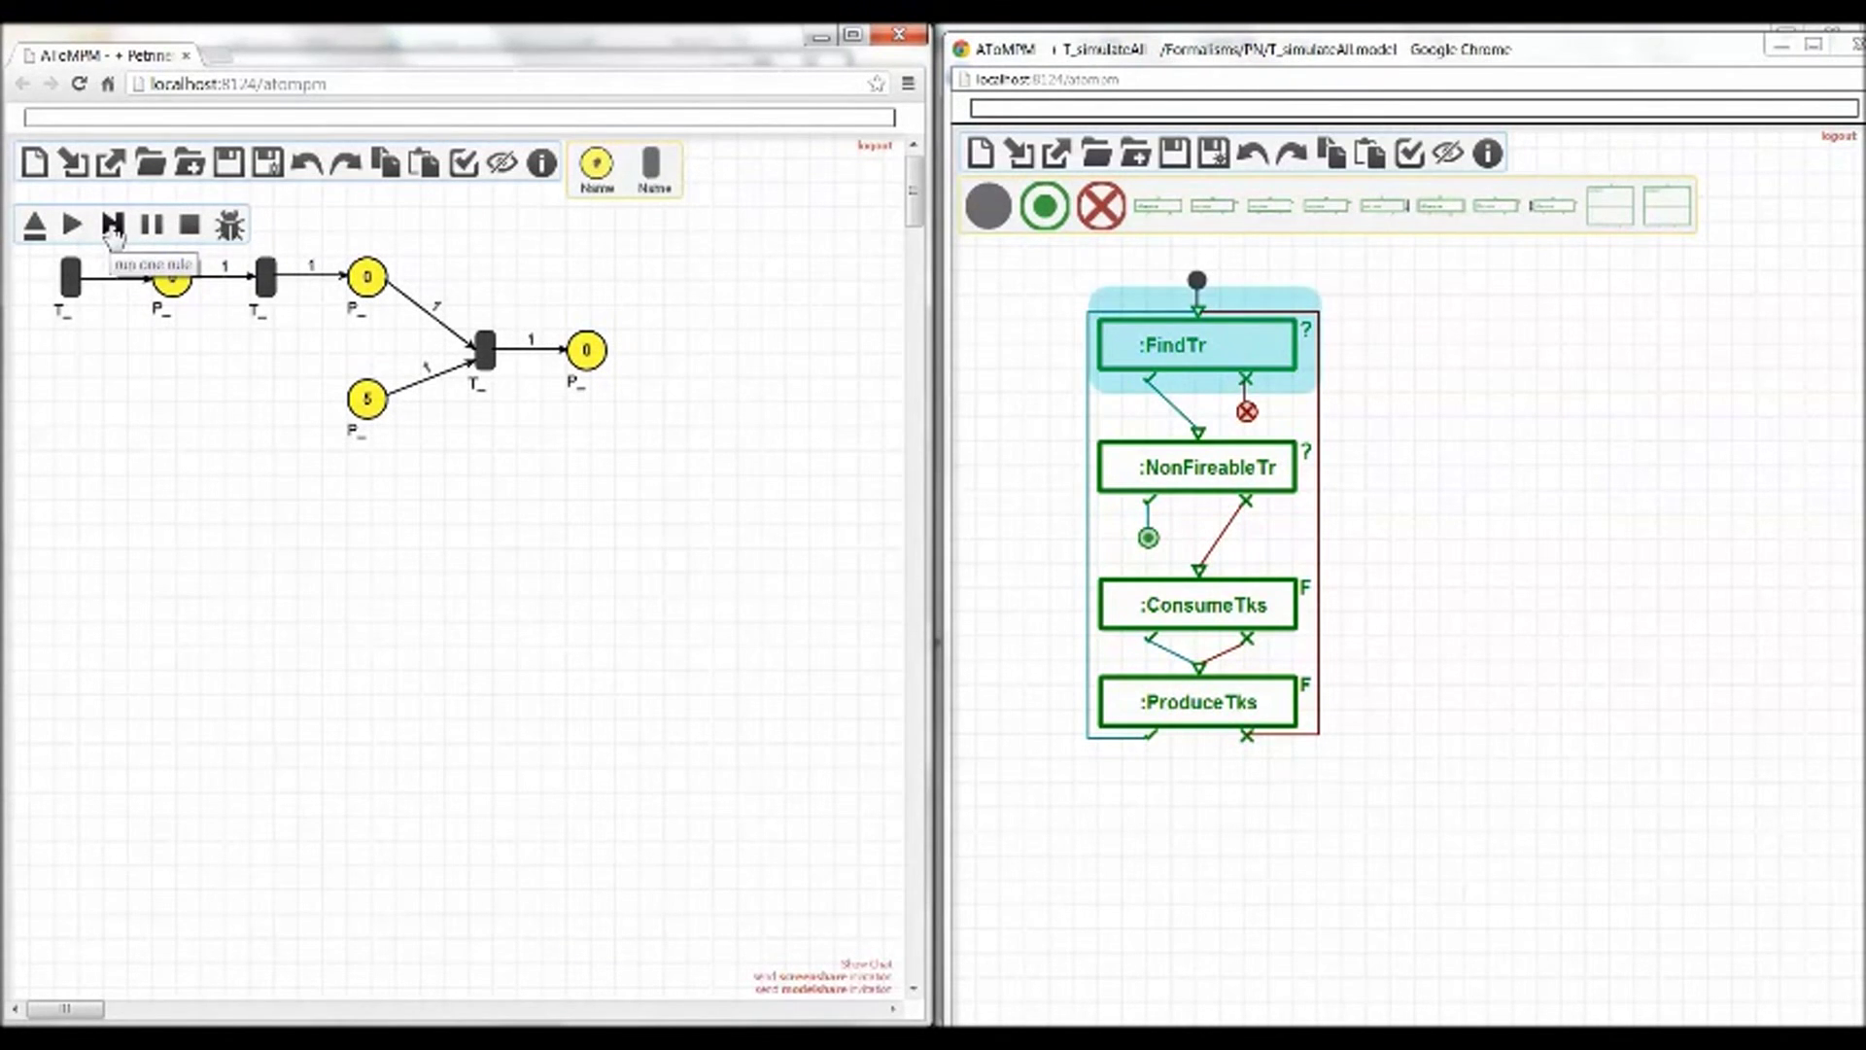
left_click(113, 227)
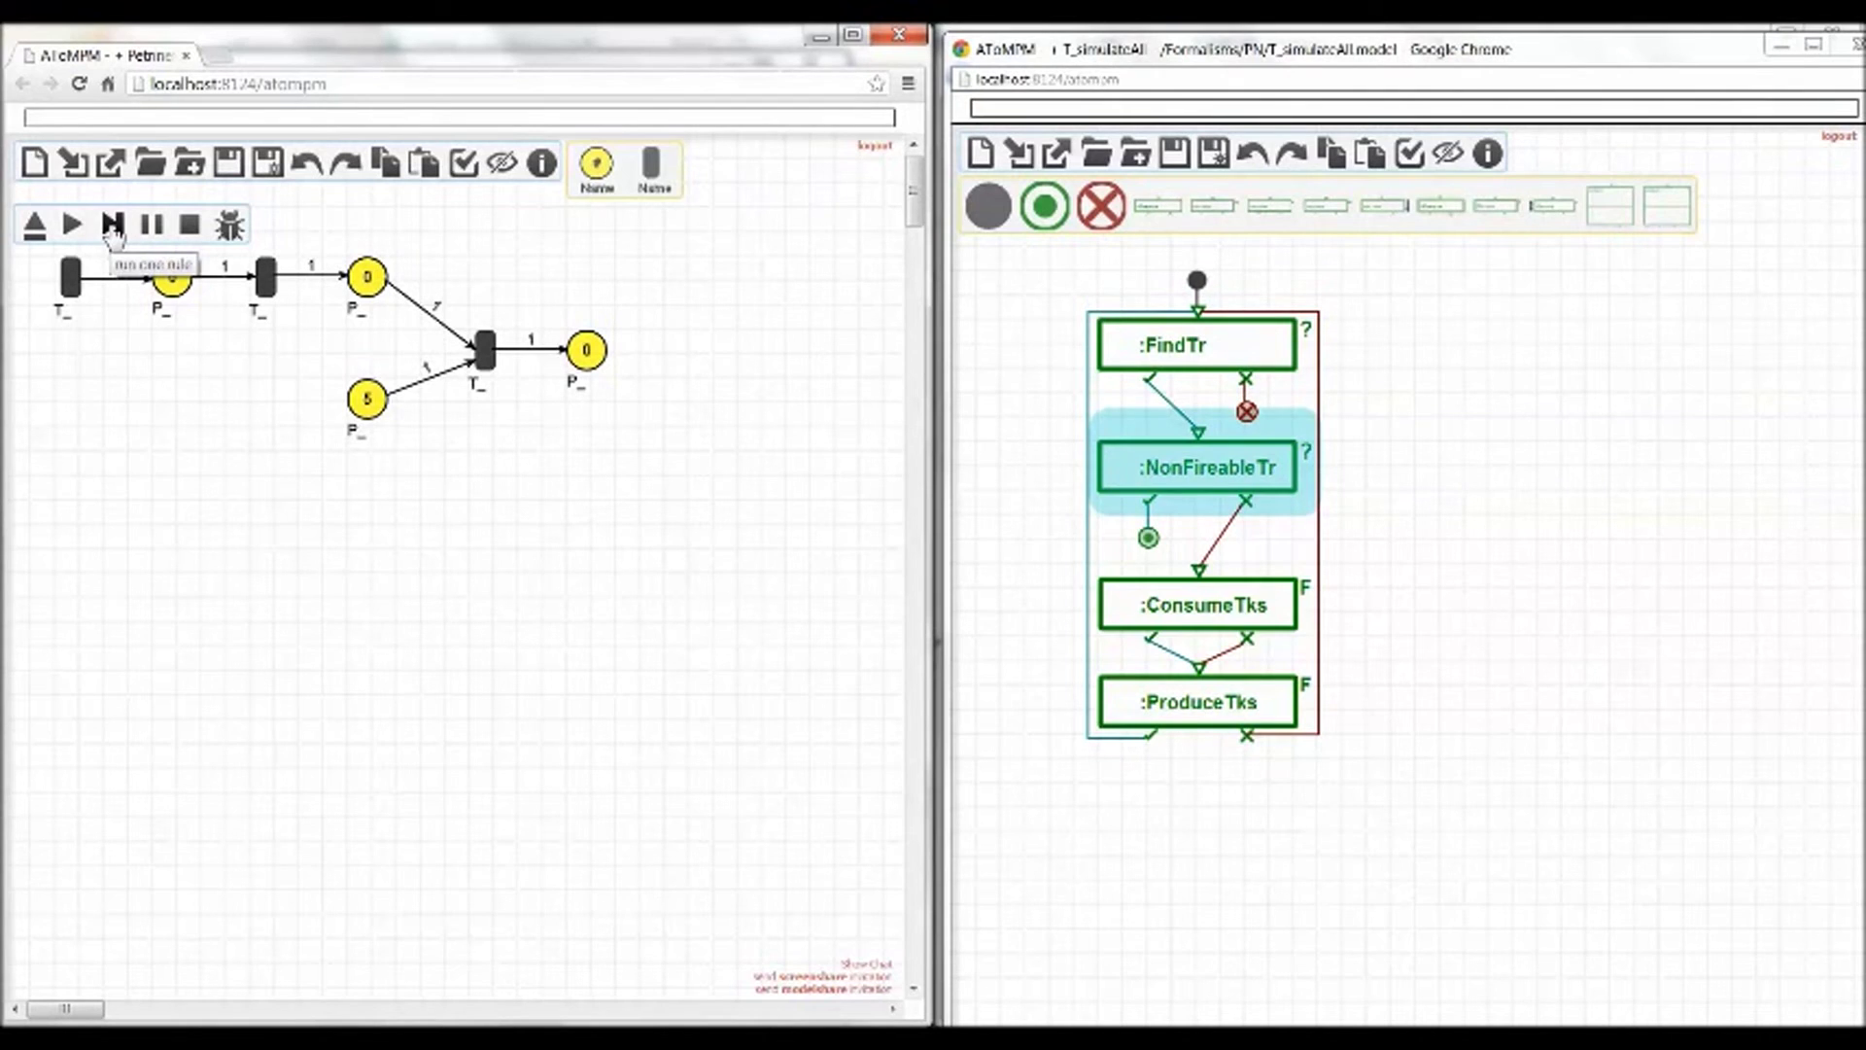
left_click(113, 227)
left_click(113, 227)
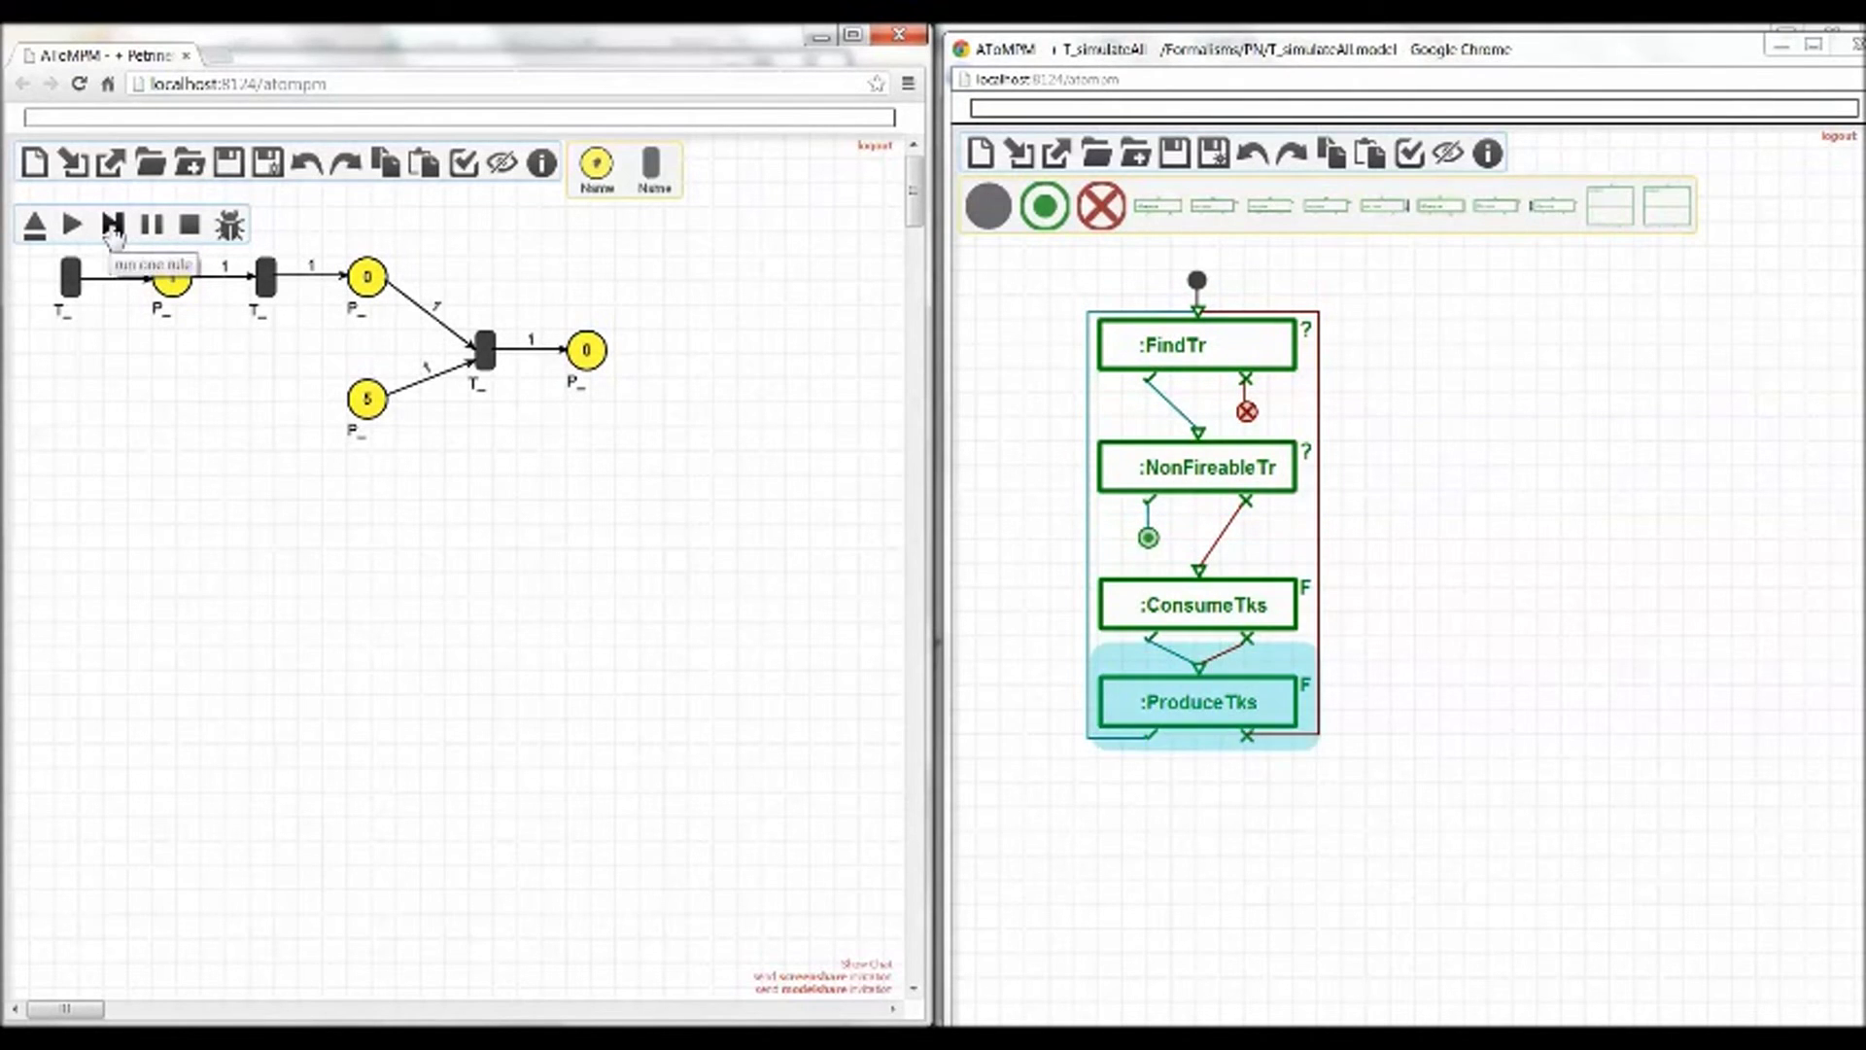
left_click(112, 227)
left_click(74, 225)
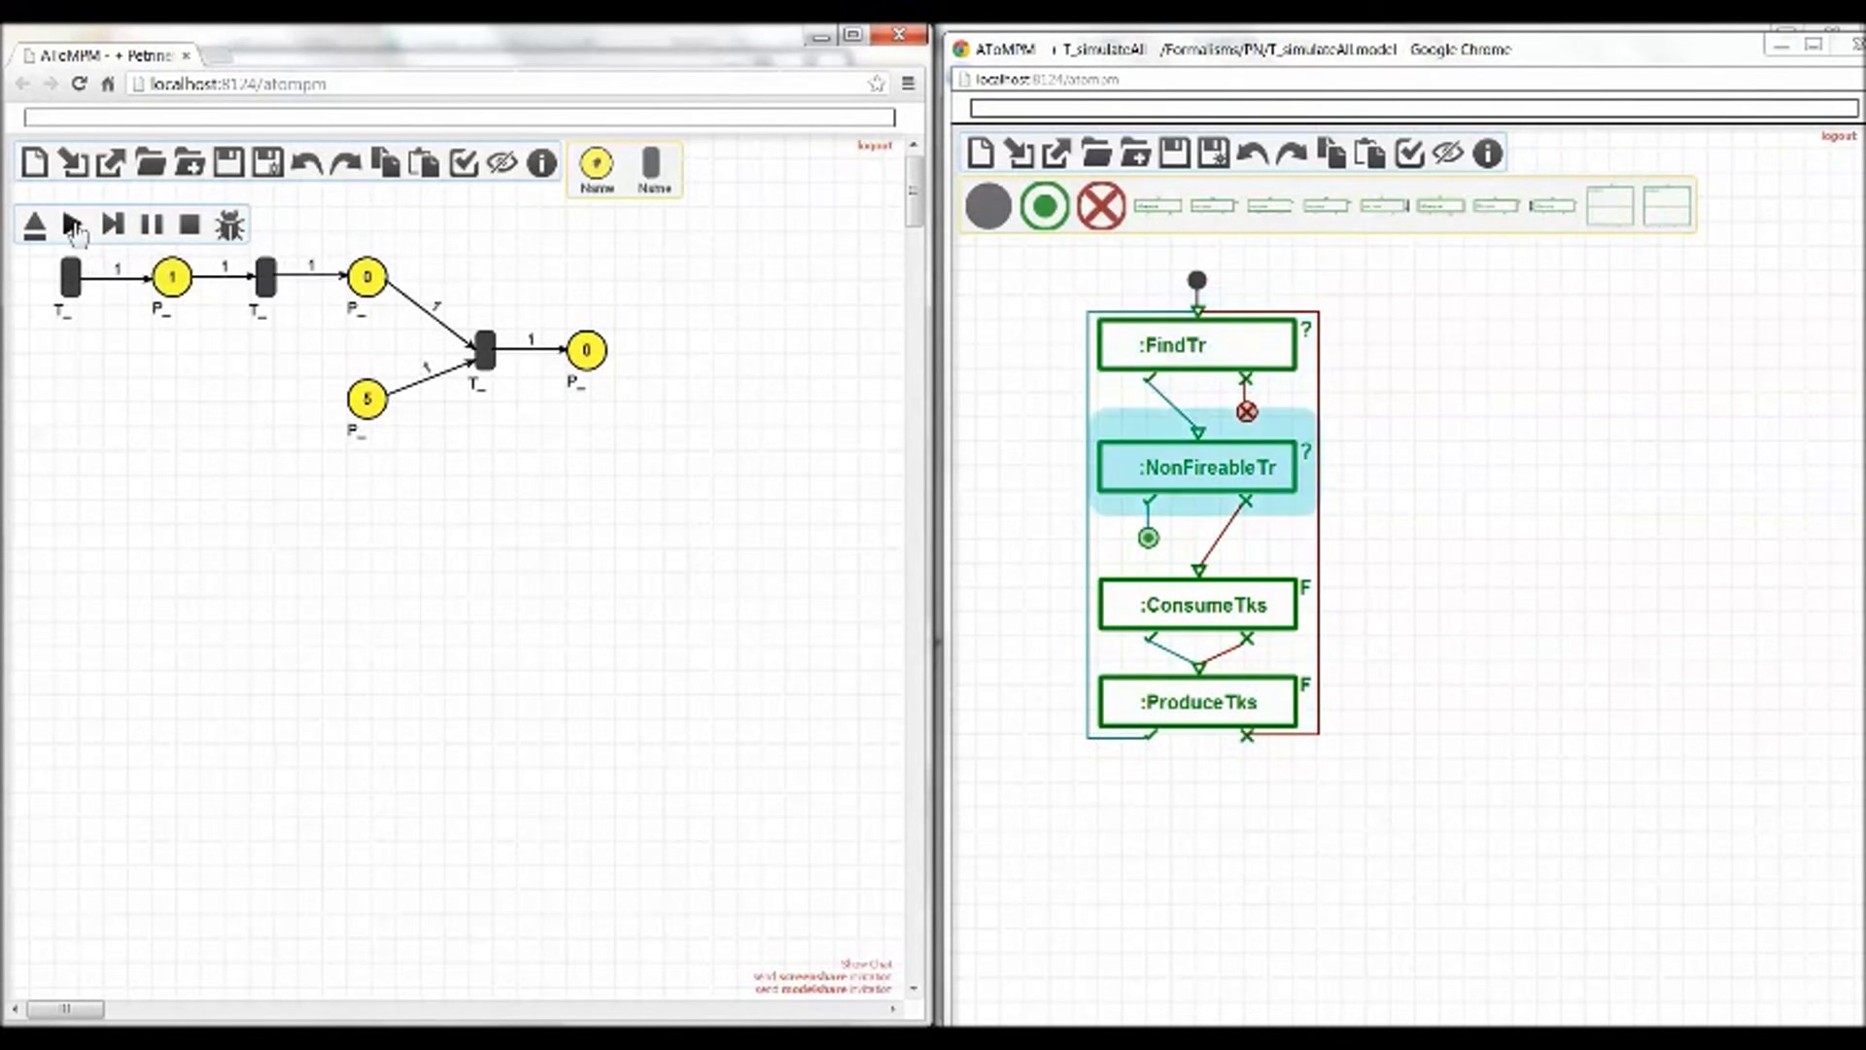
key("ctrl+shift+j")
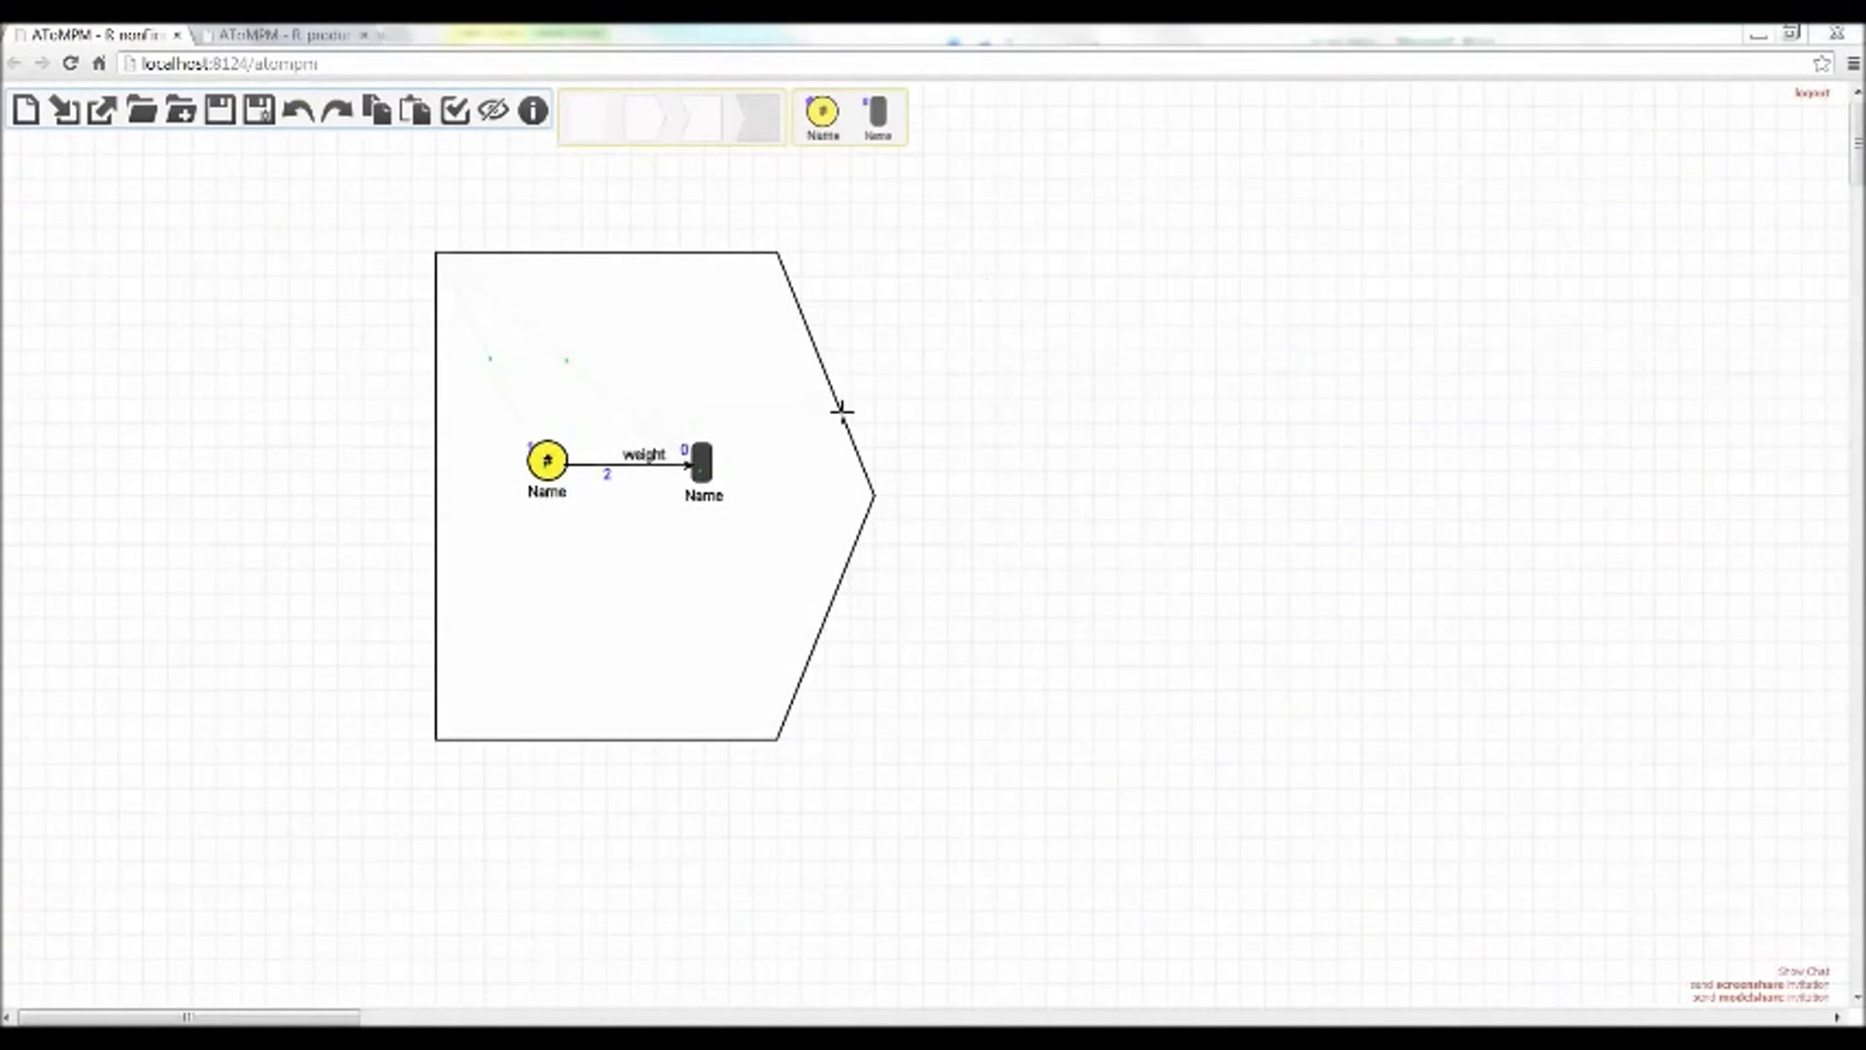
Examine the LHS condition of the non-fireable transition rule and inspect the R_produceTokens rule
left_click(619, 573)
middle_click(620, 574)
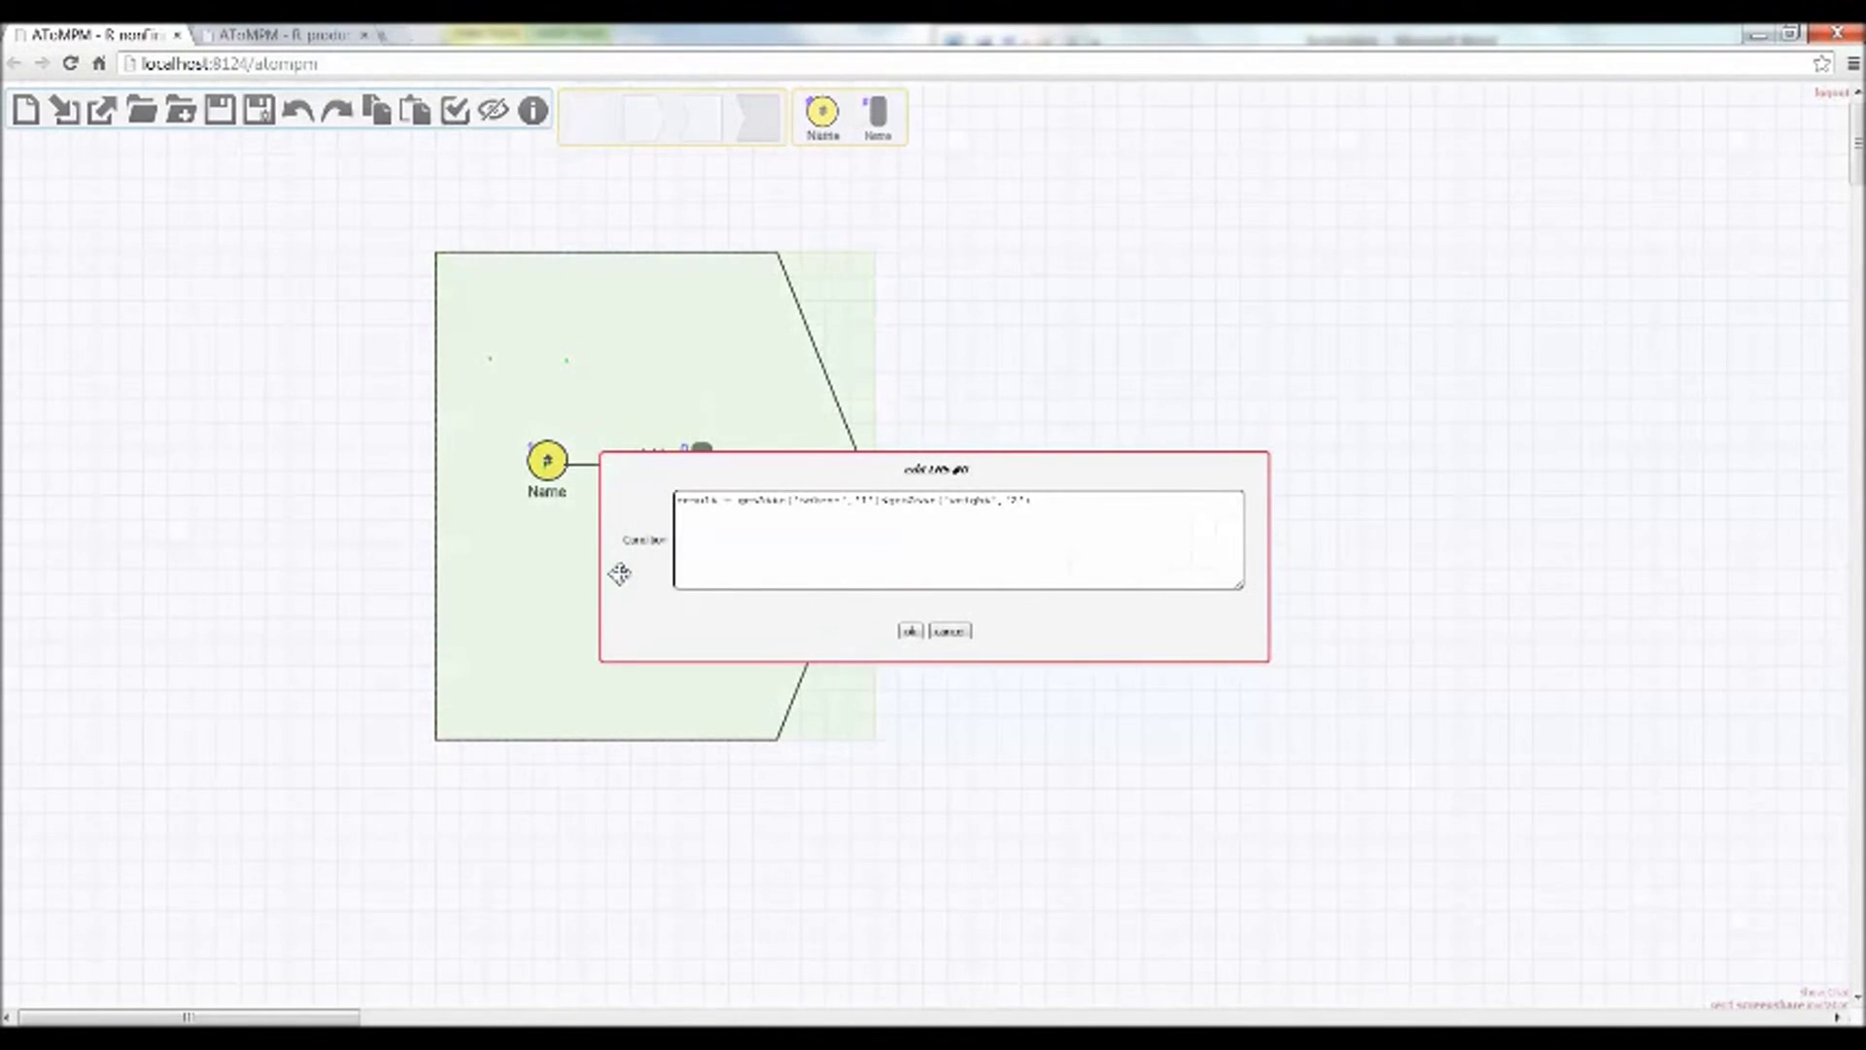
left_click(948, 633)
left_click(254, 37)
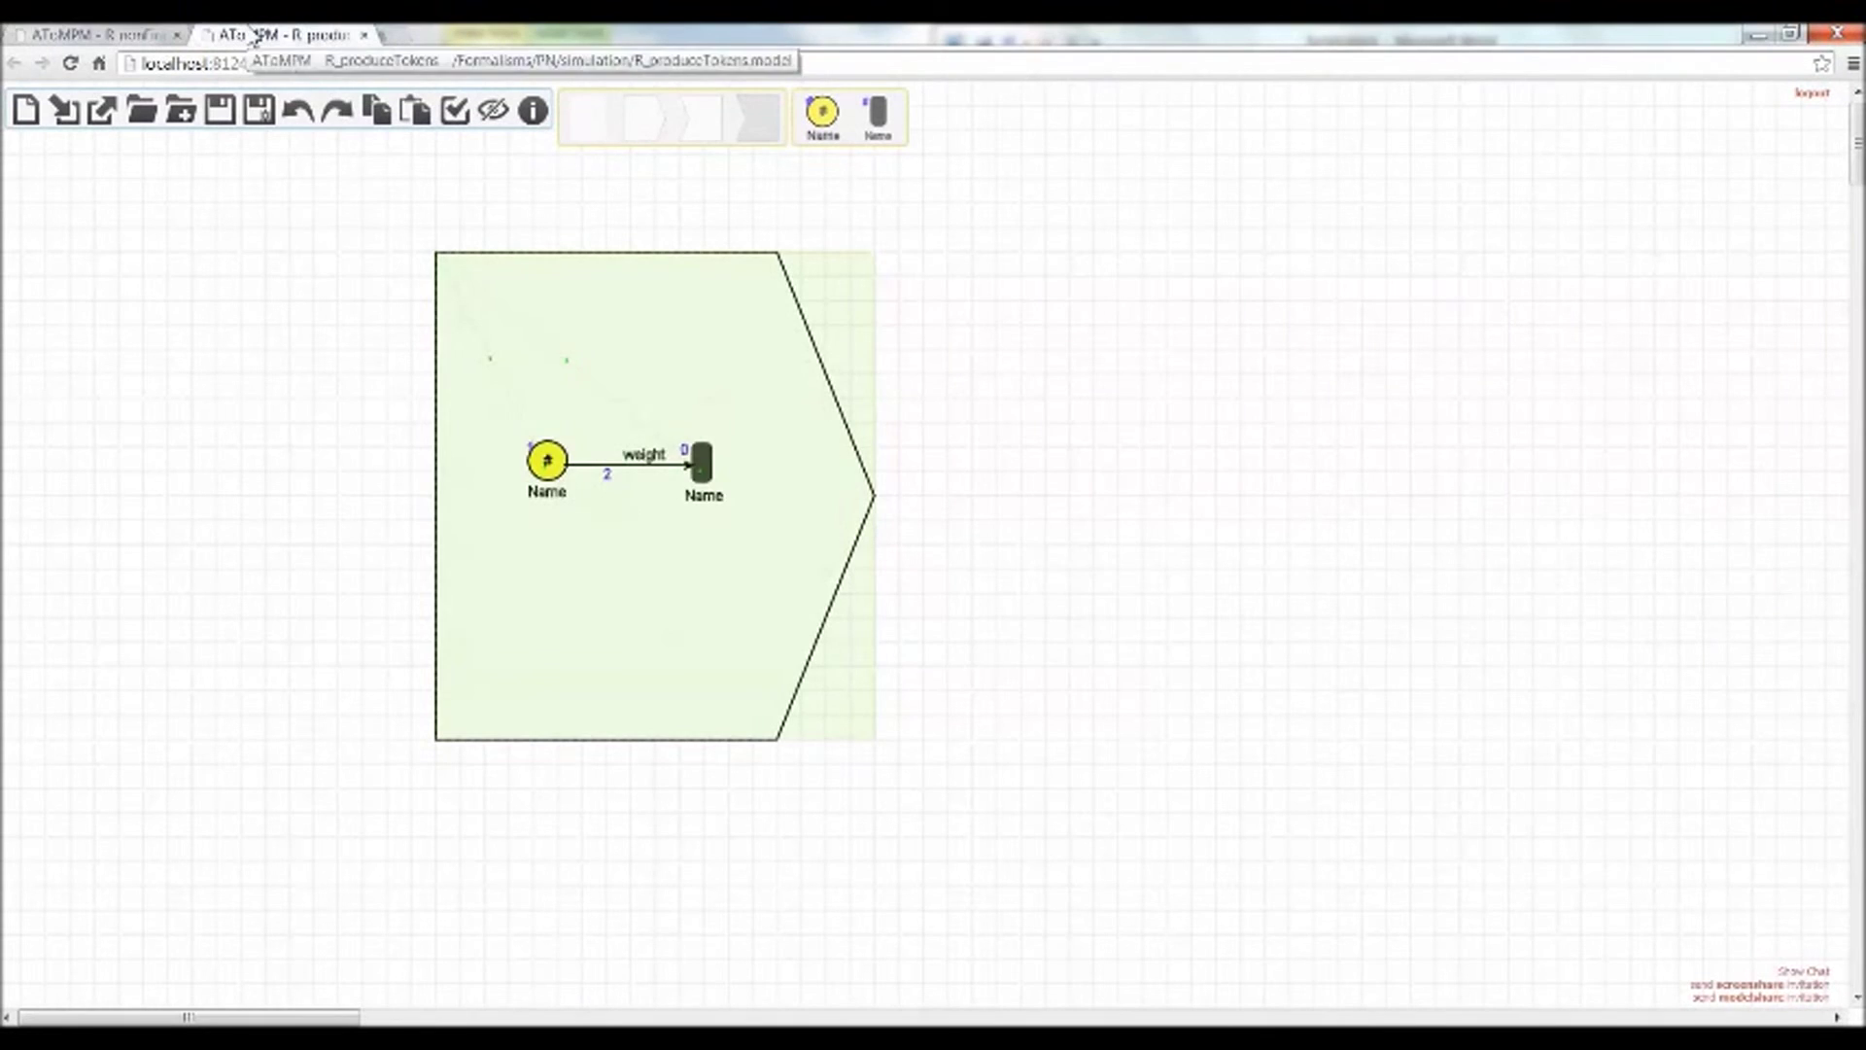
middle_click(1022, 621)
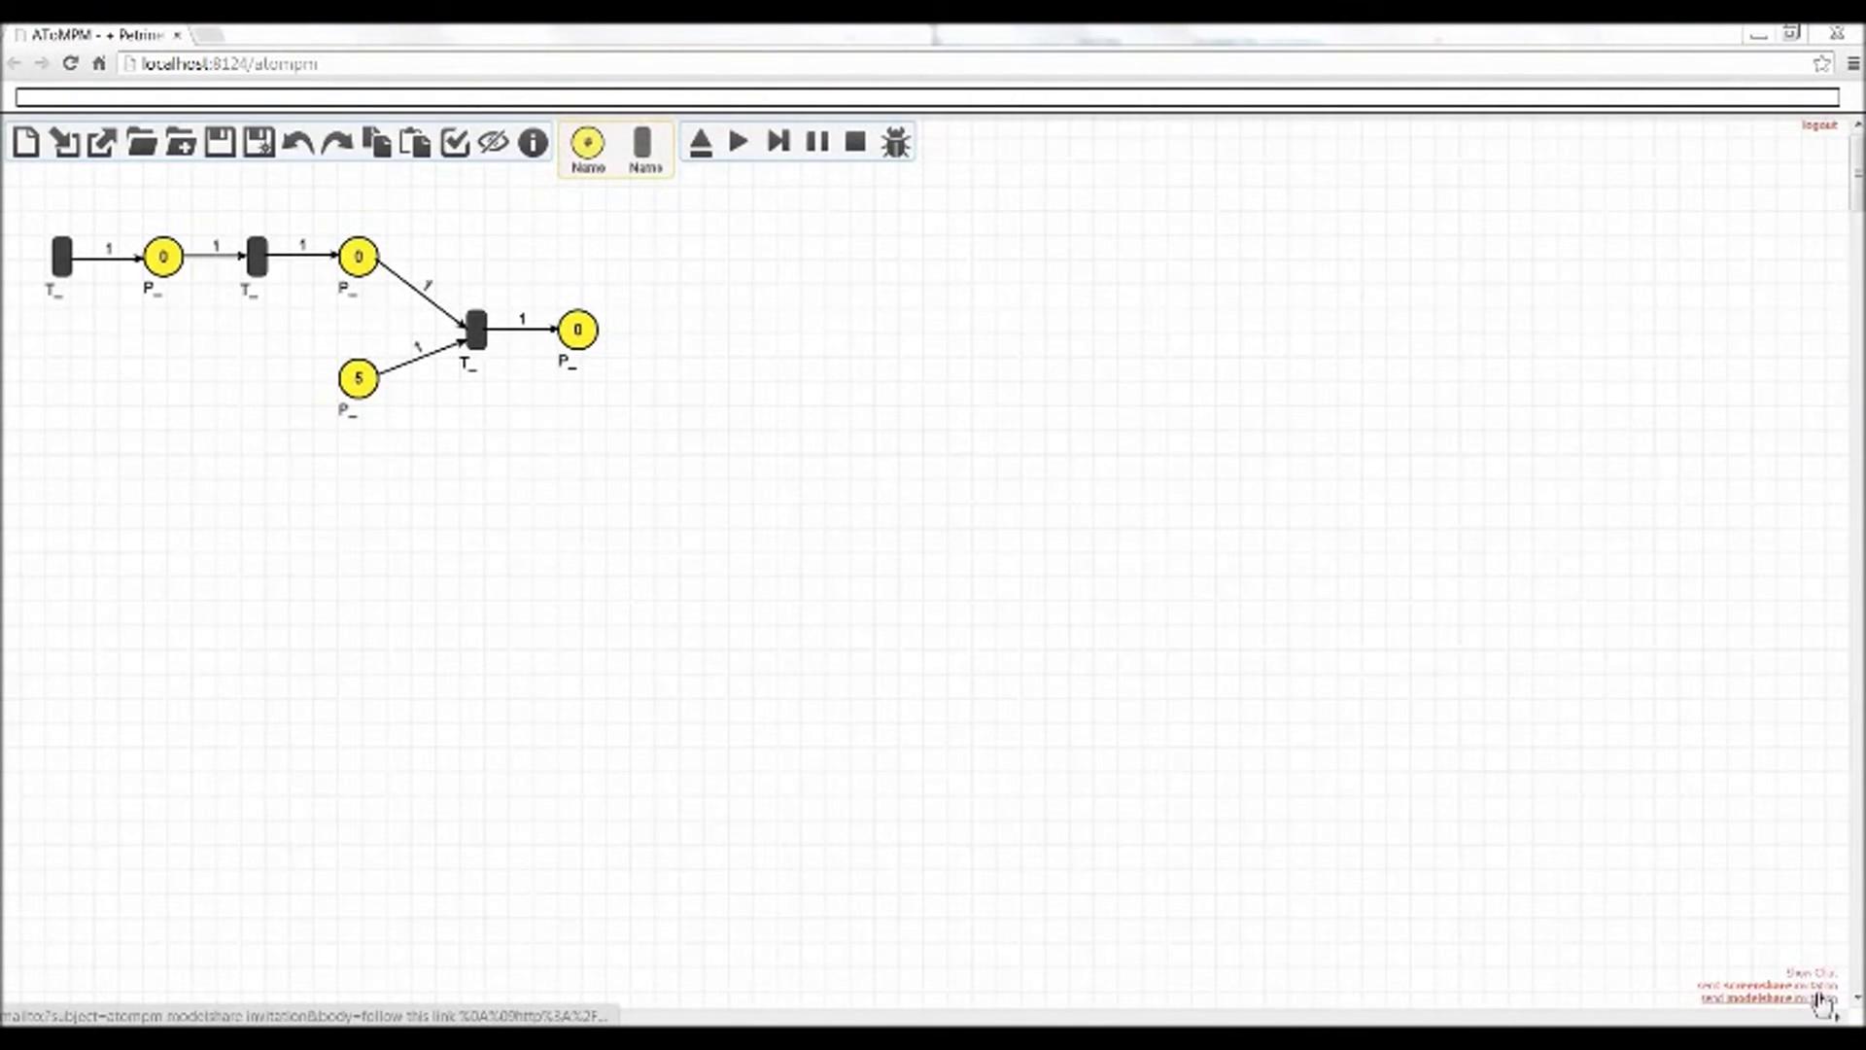
Create a modelshare invitation e-mail for the Petri net and copy the session link from its body
left_click(1819, 1006)
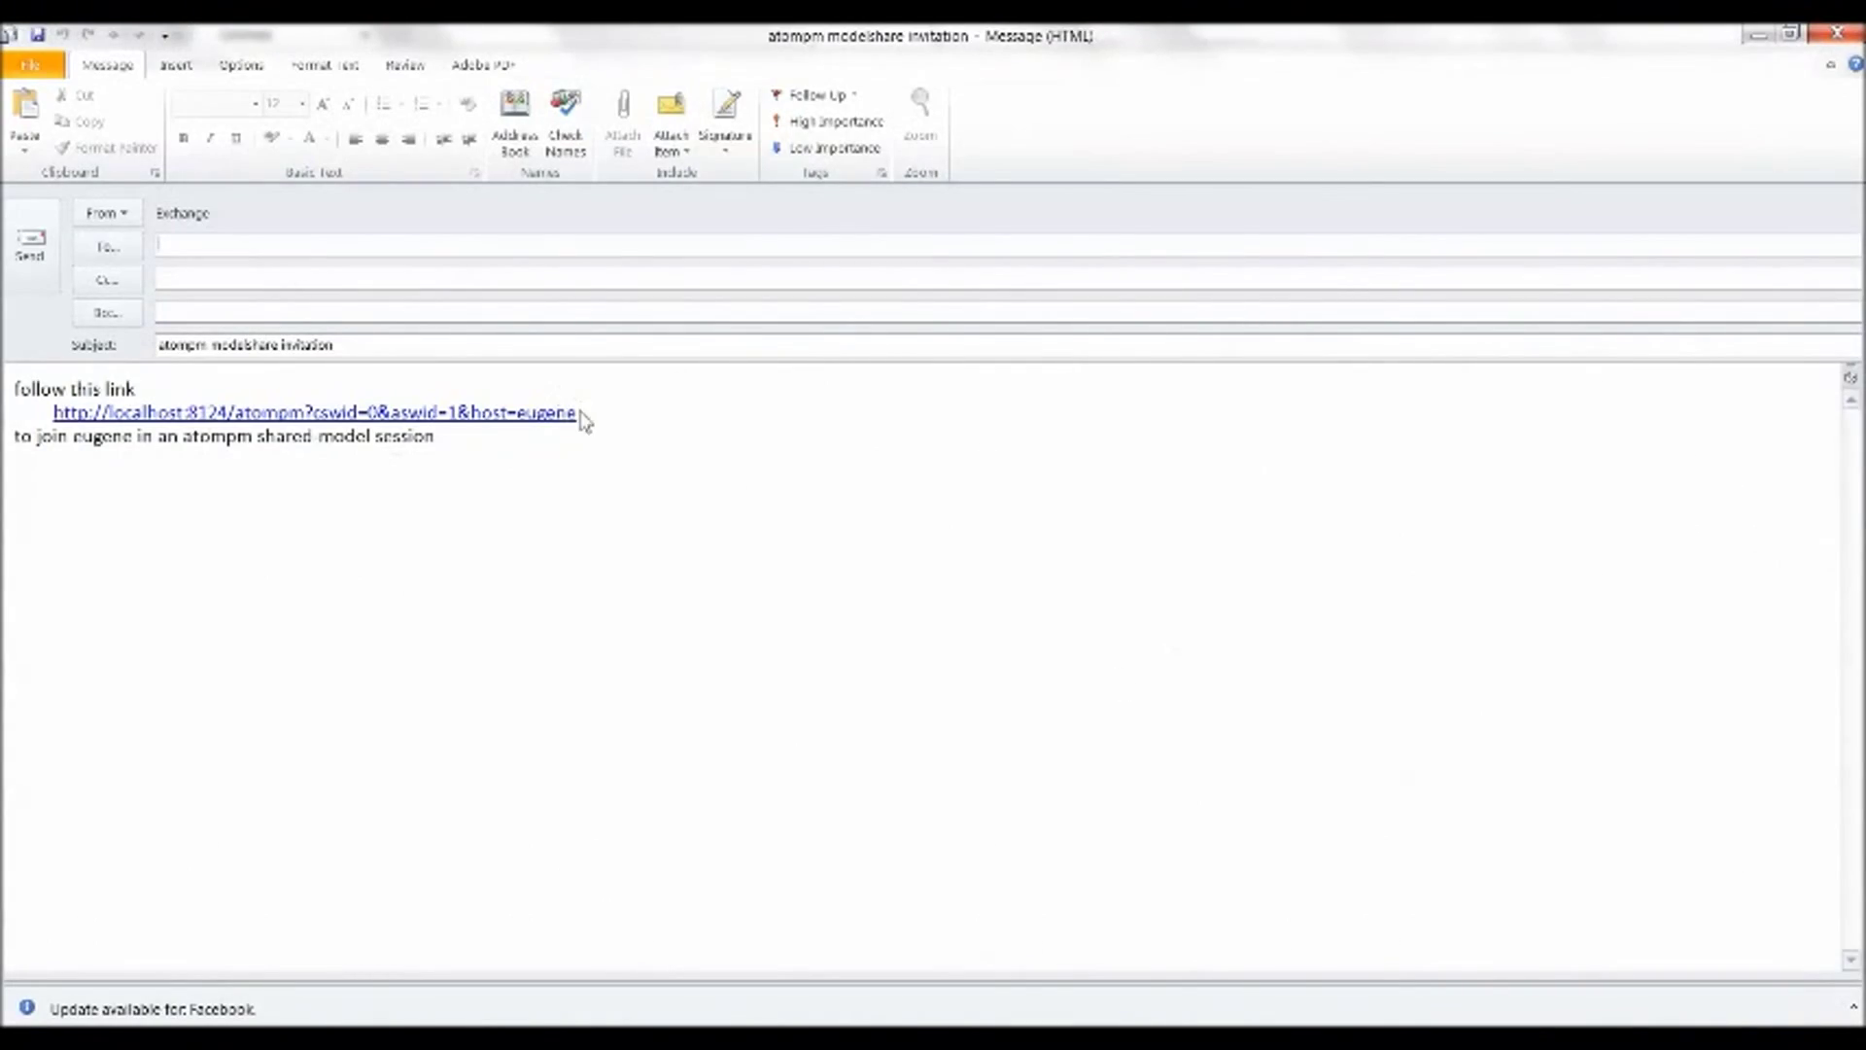
left_click_drag(580, 417, 36, 409)
key("ctrl+c")
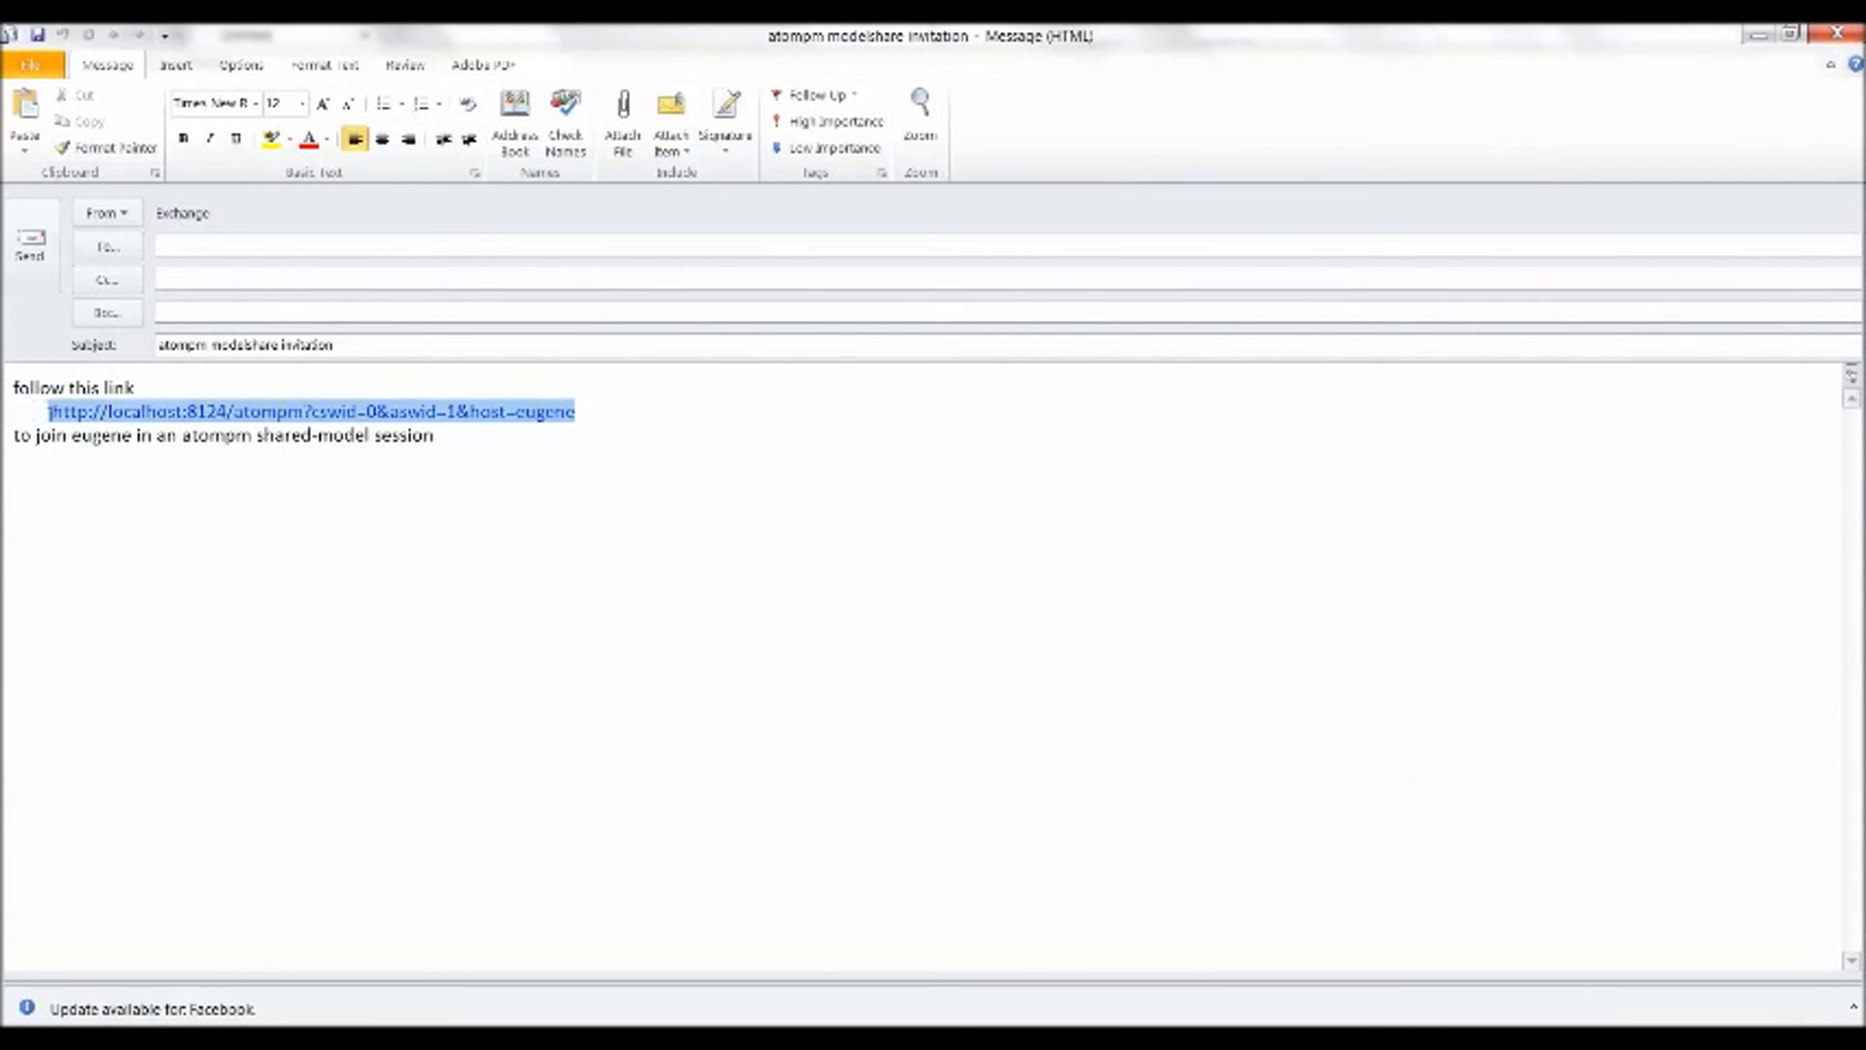
Open the copied modelshare link in the browser and place the shared session beside the original Petri net window
key("alt+Tab")
left_click(405, 69)
key("ctrl+v")
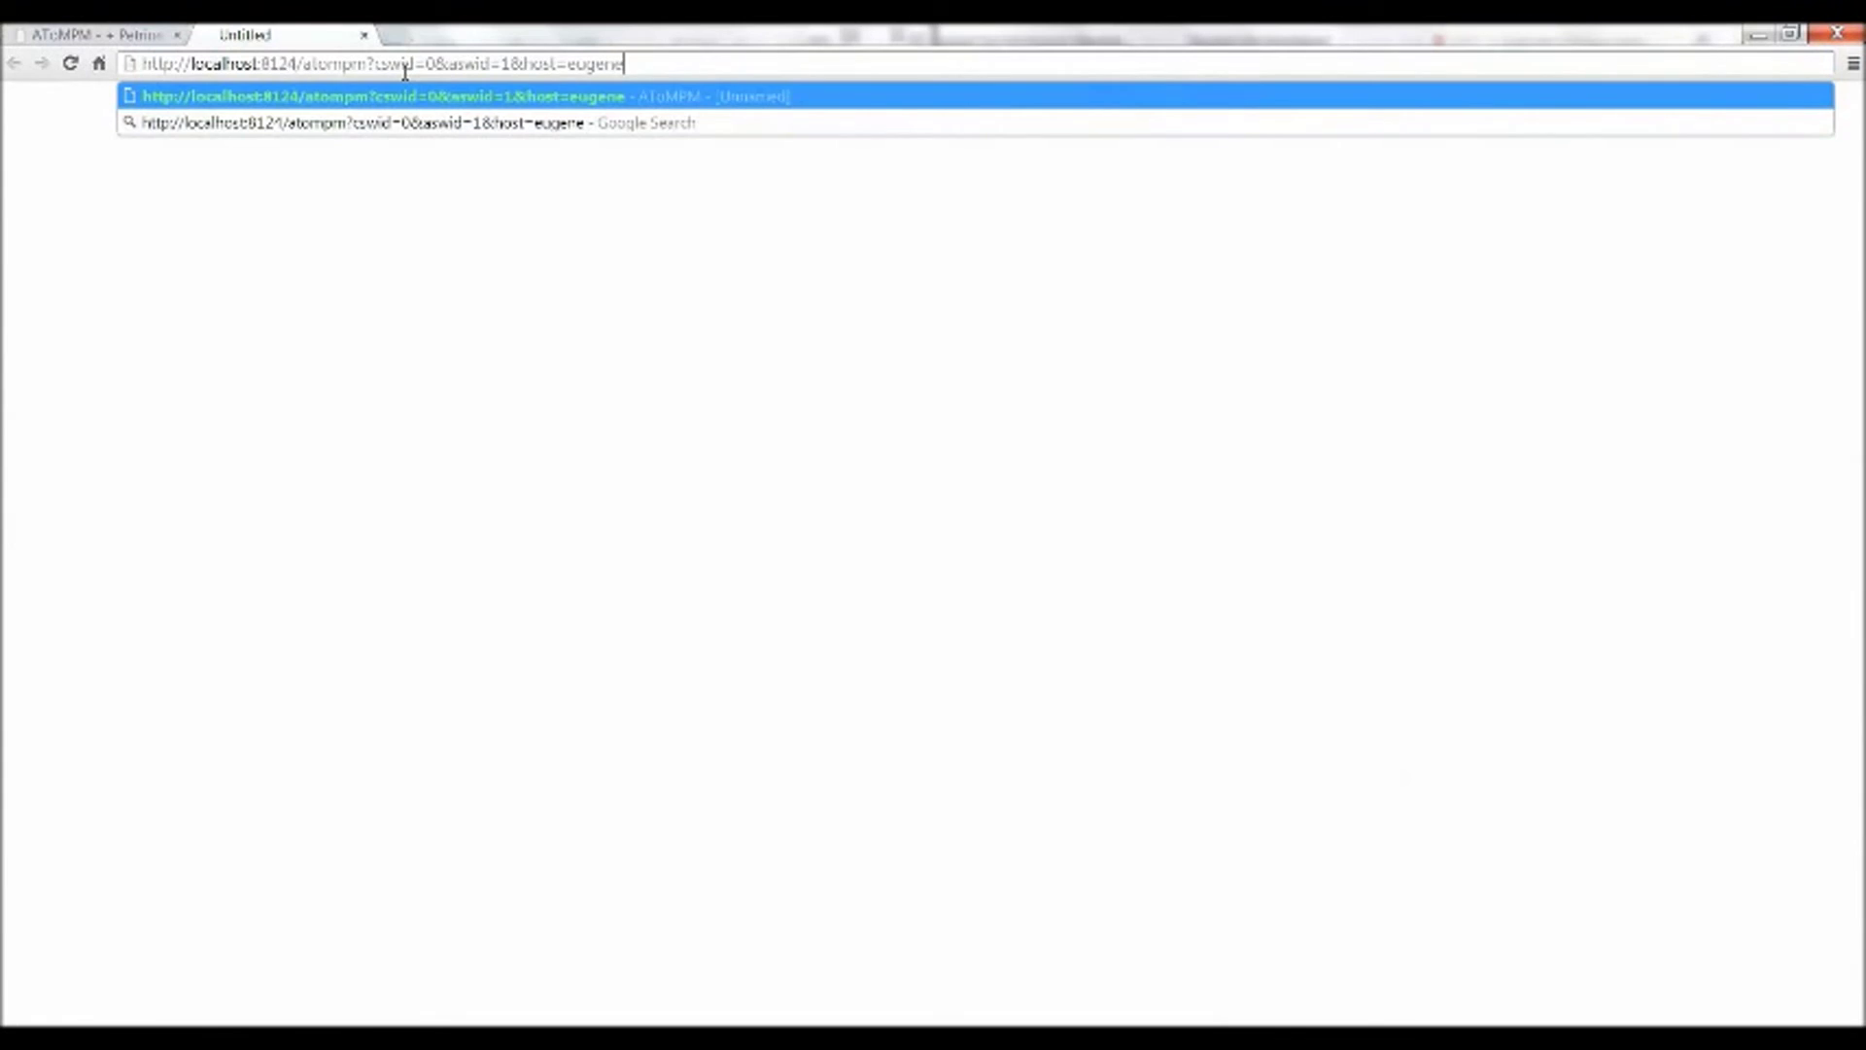
key("Return")
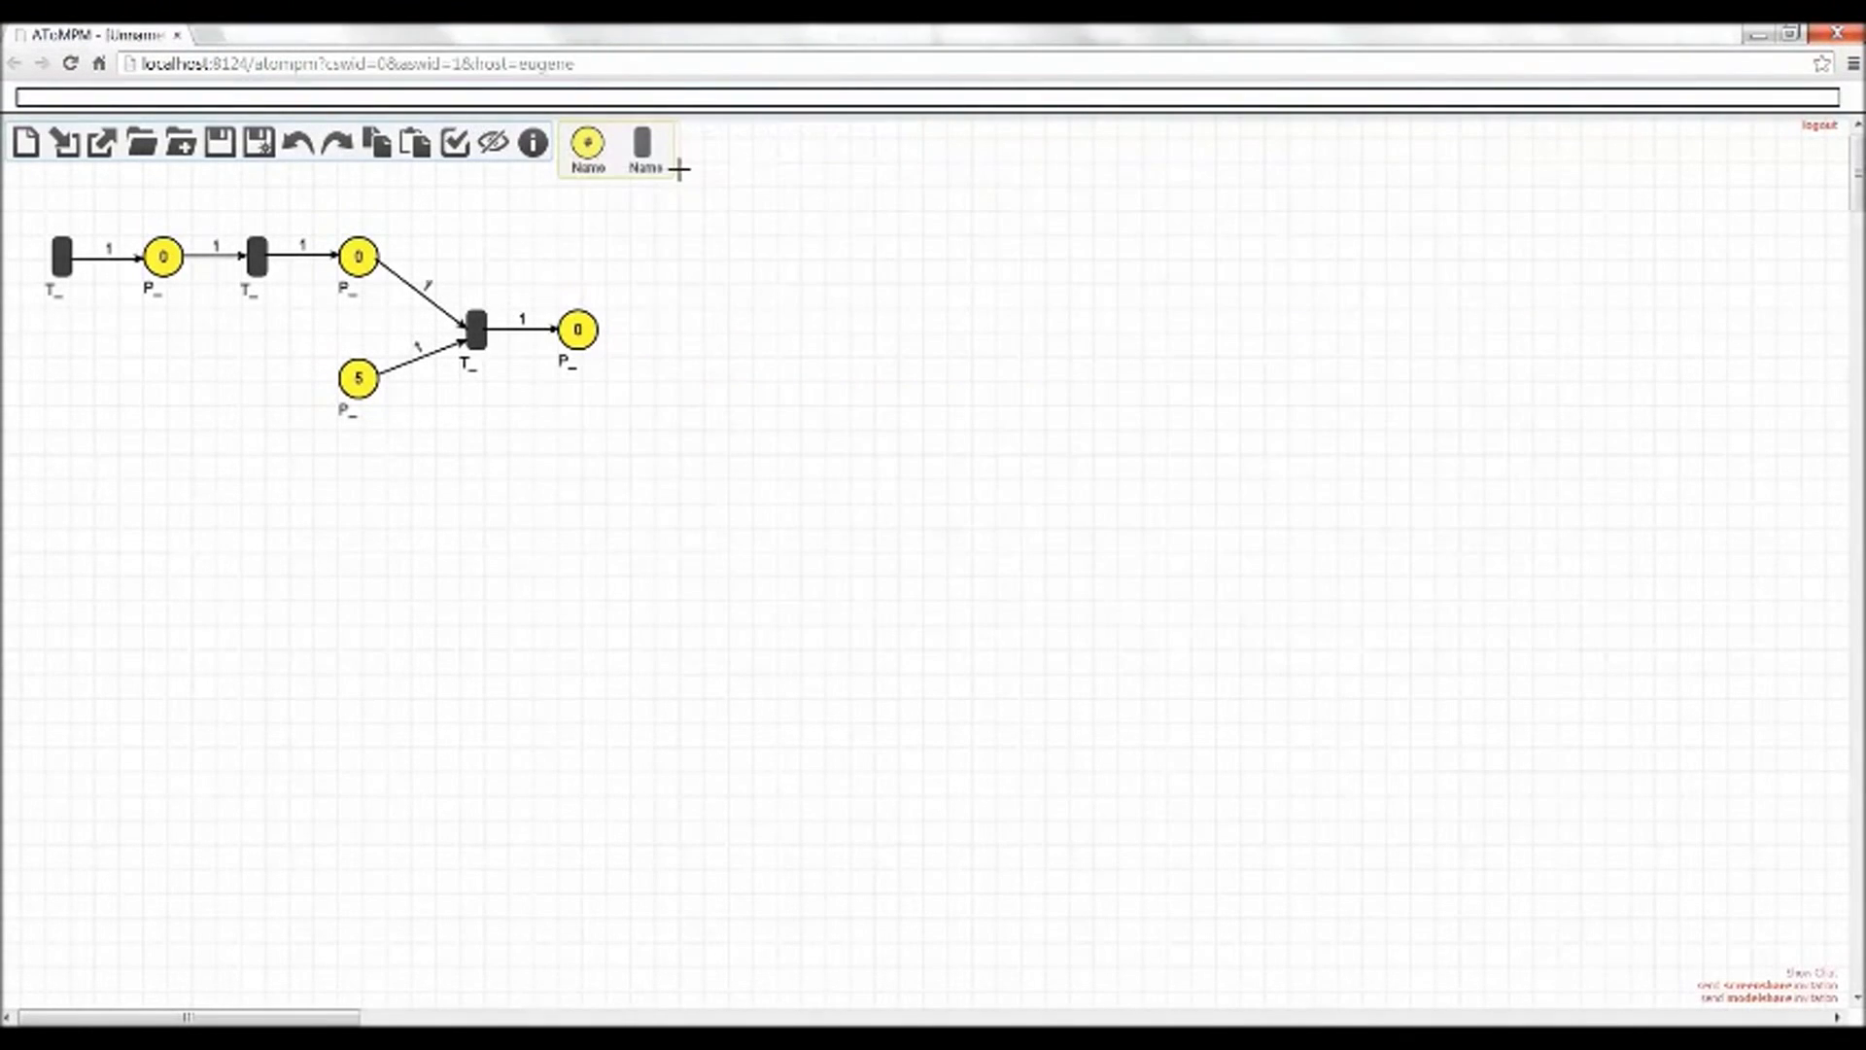
key("super+Right")
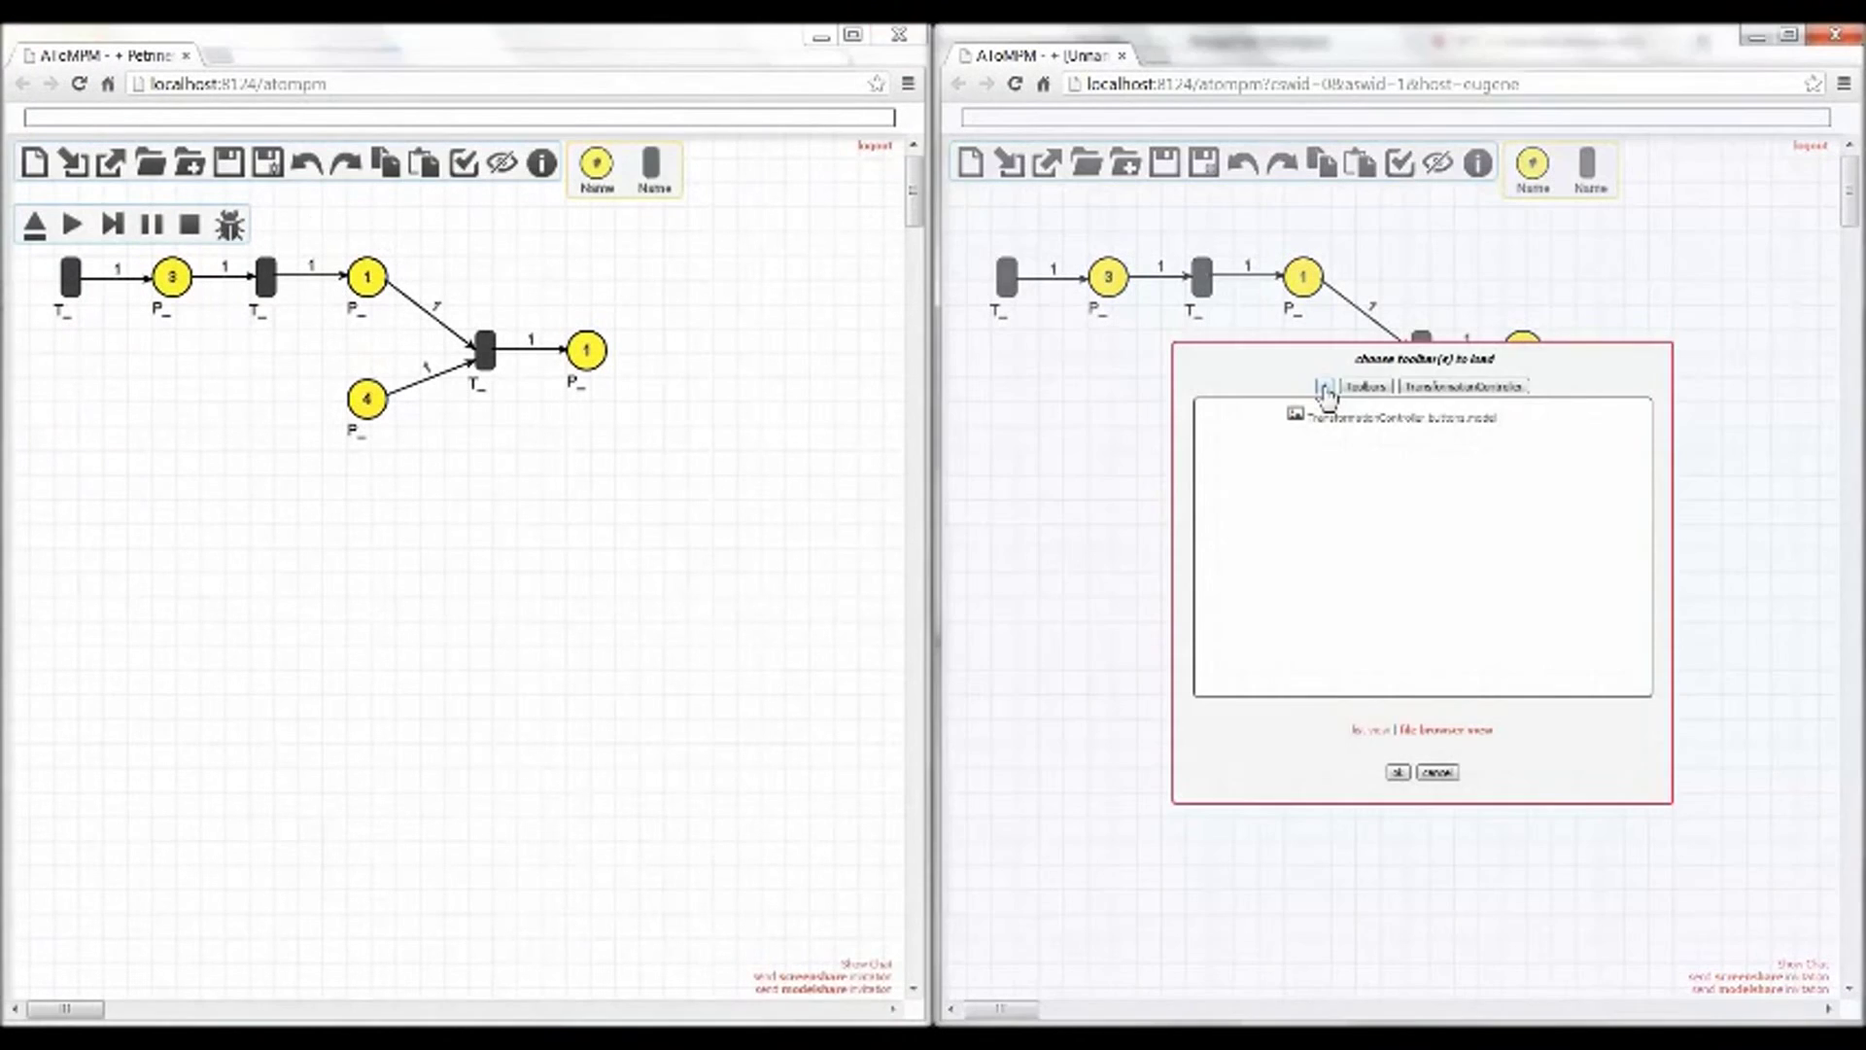
Load PN.3dIcons.metamodel from Formalisms/PN in the shared session and run the transformation in the original window
left_click(1326, 392)
left_click(1322, 419)
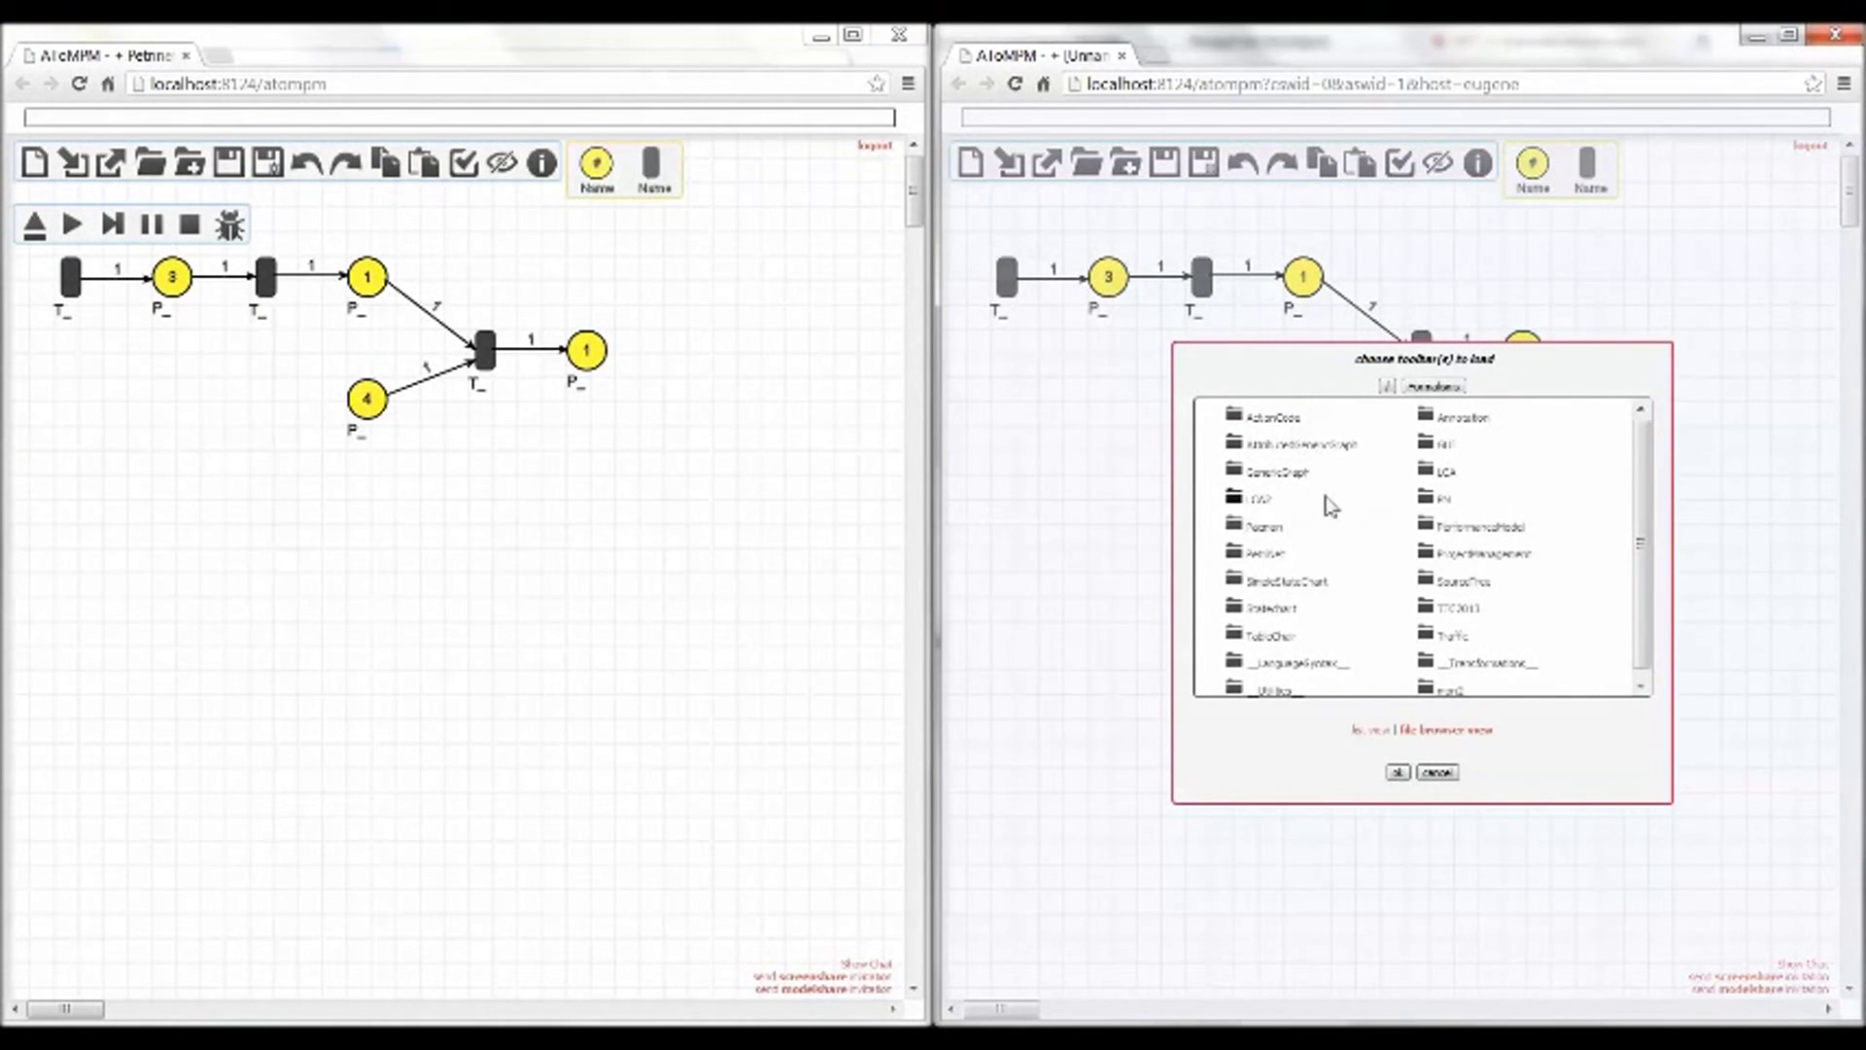
left_click(1434, 499)
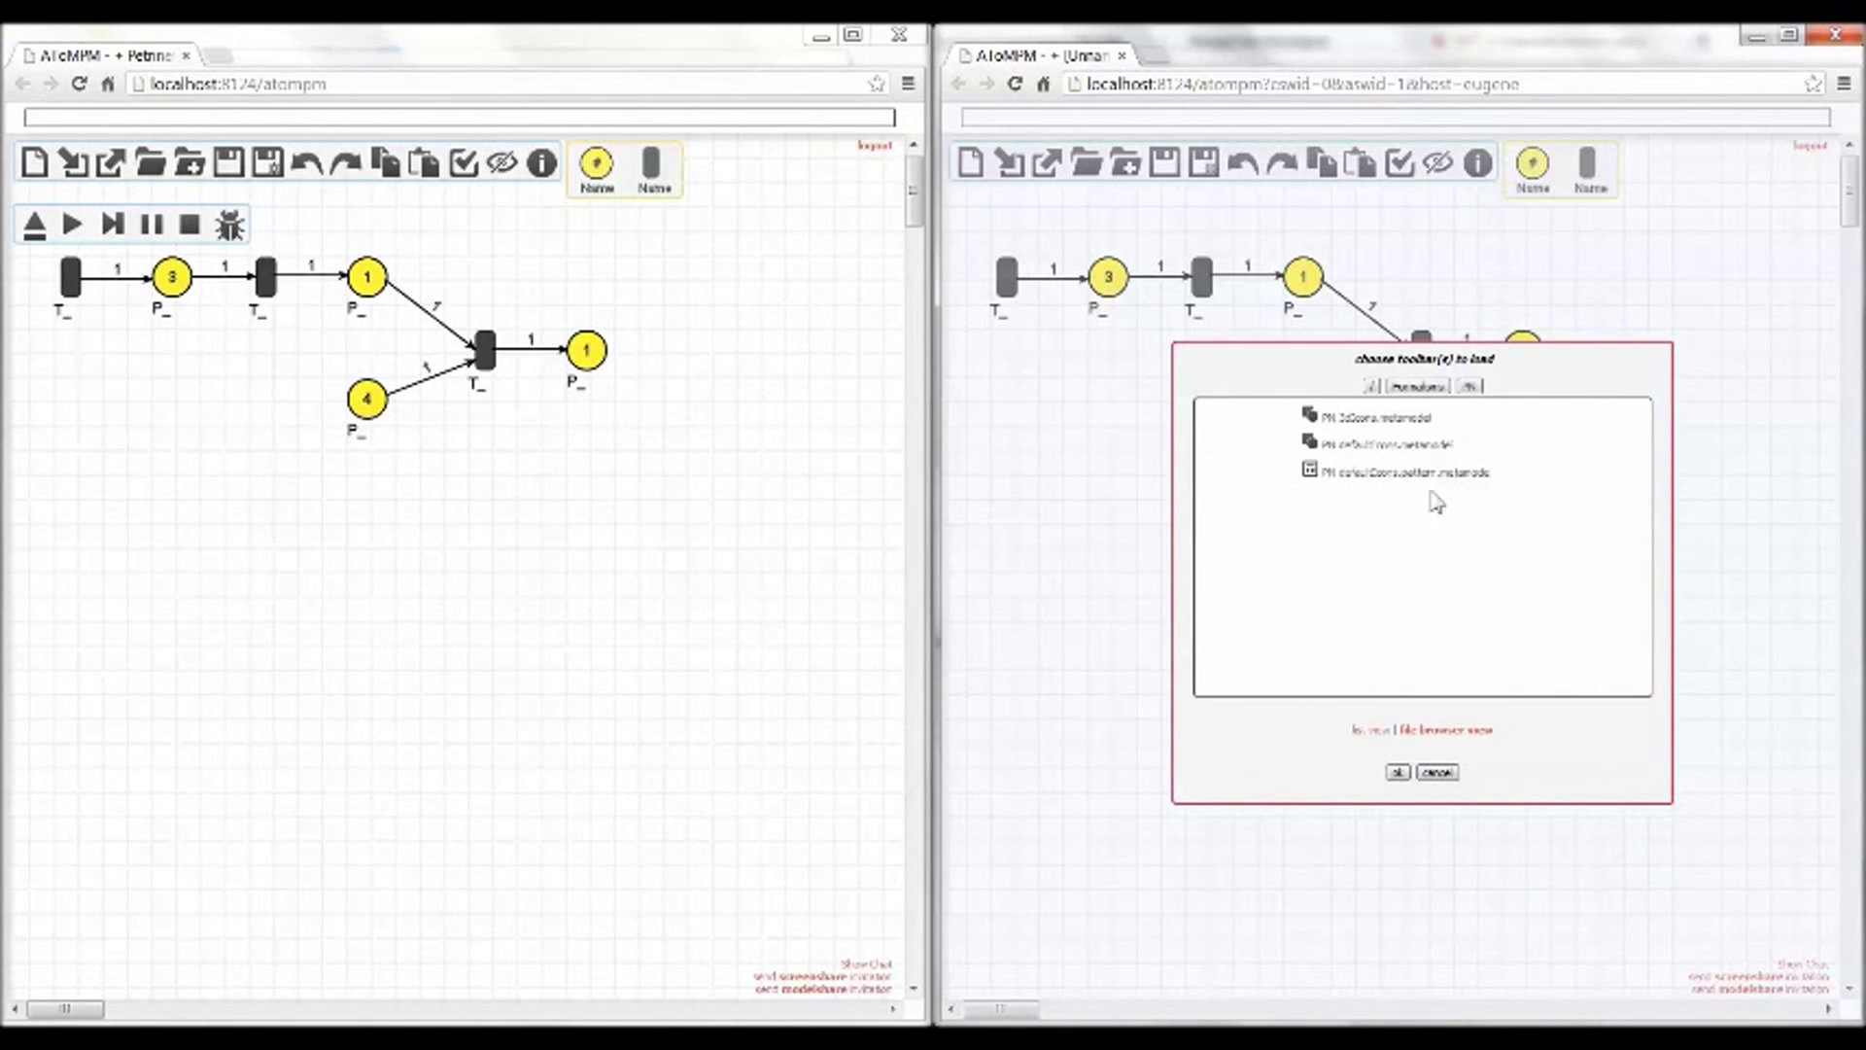
left_click(1397, 772)
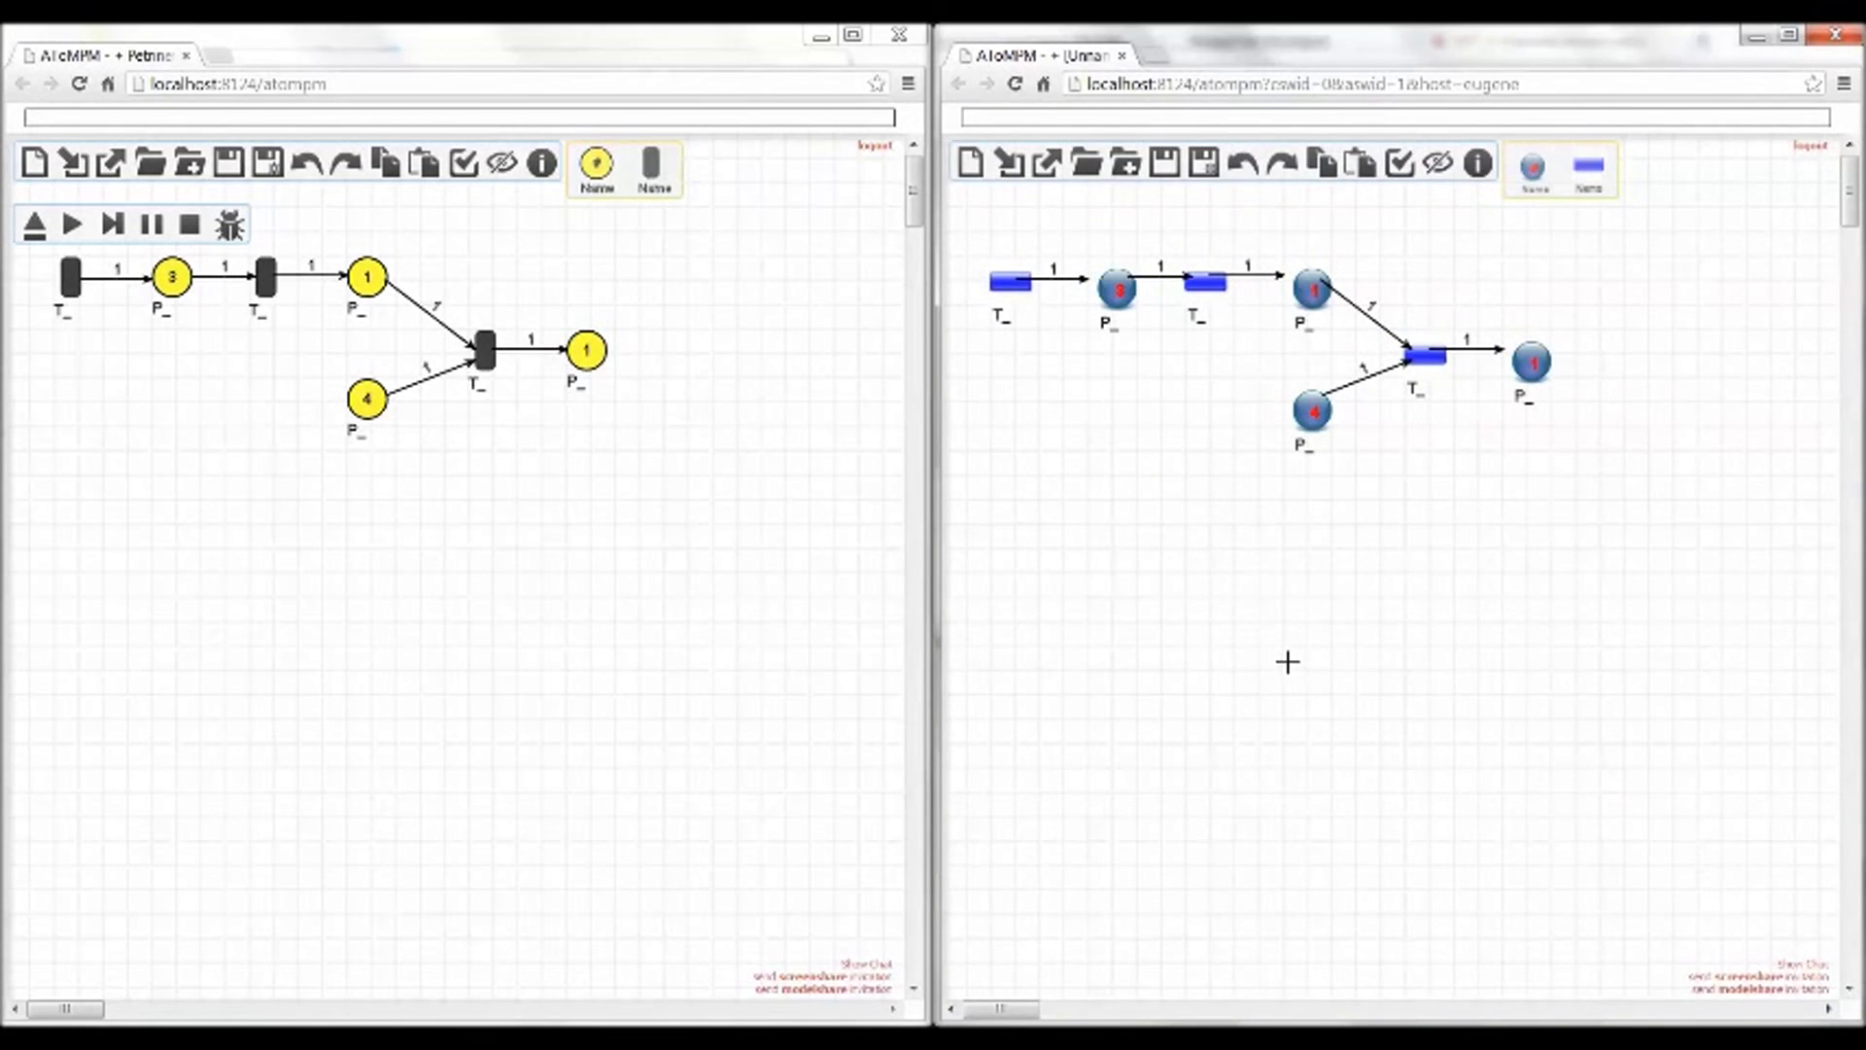
left_click(74, 227)
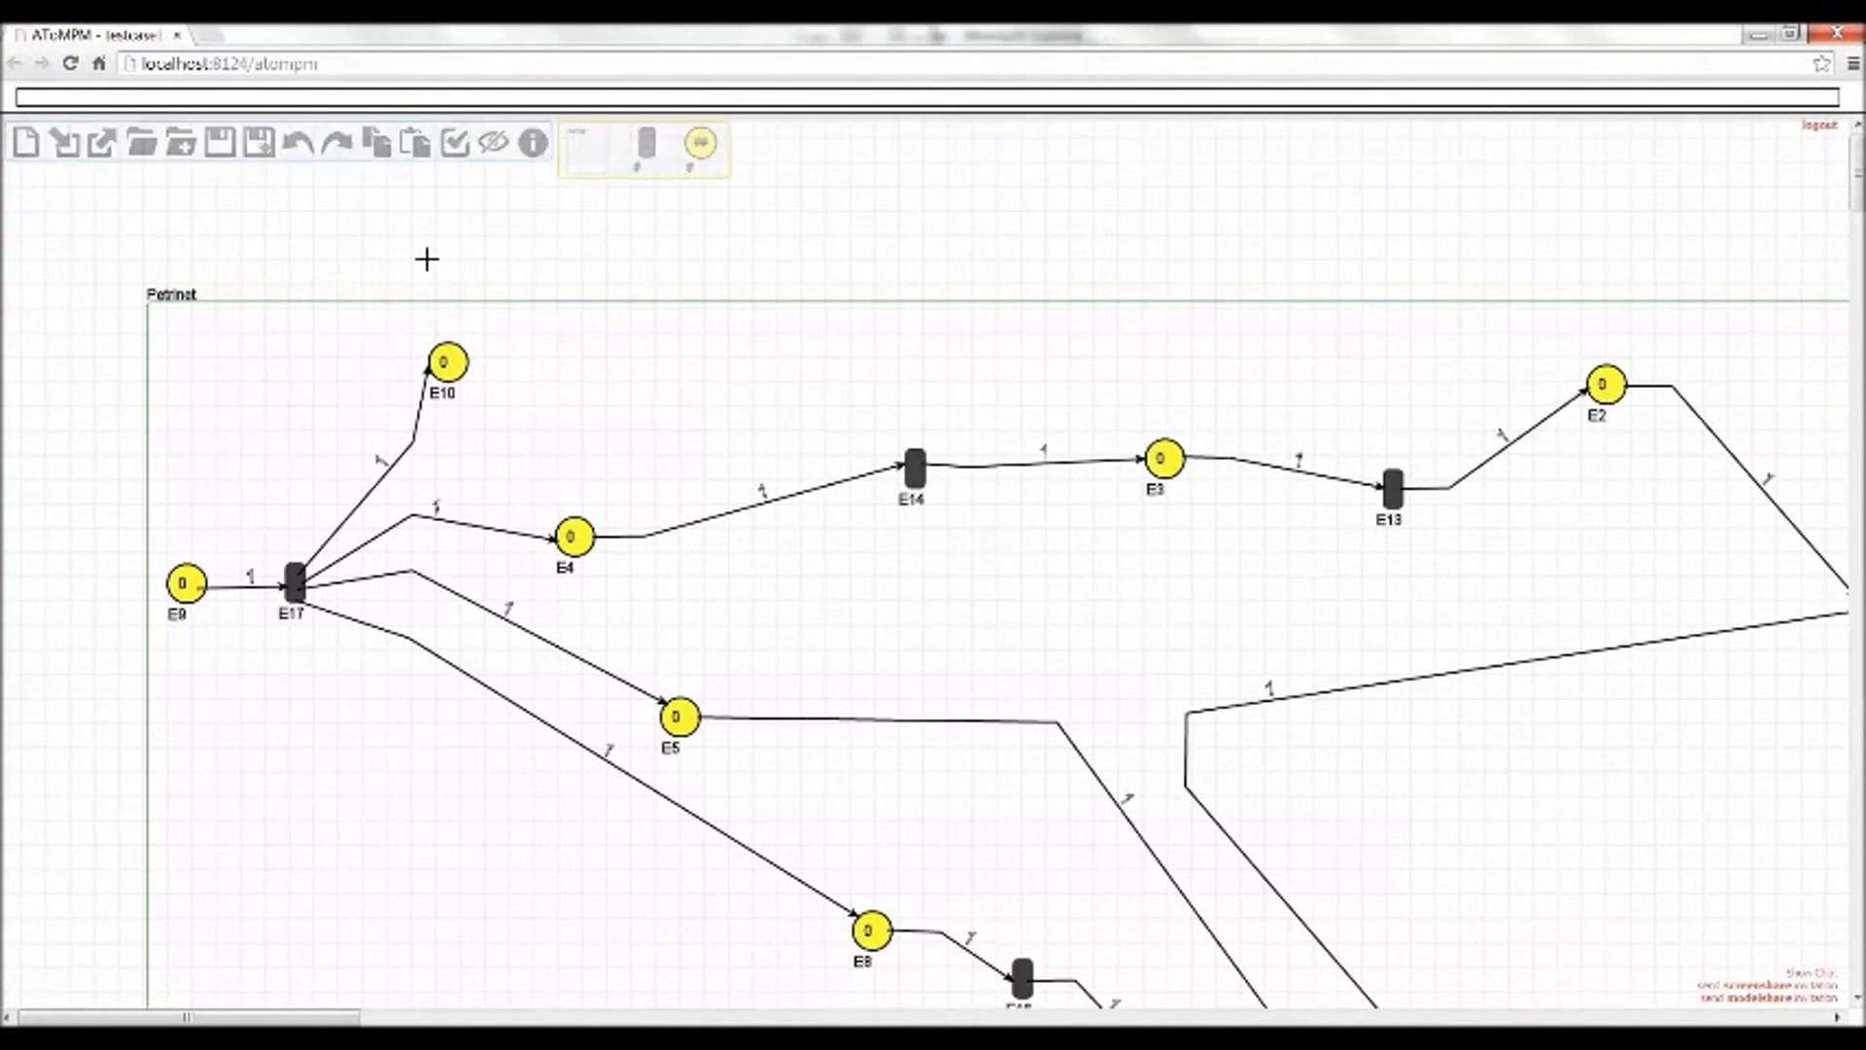
Look over the whole testcase Petri net and load the TransformationController toolbar into its window
key("ctrl+minus")
key("ctrl+minus")
key("ctrl+minus")
key("ctrl+minus")
key("ctrl+minus")
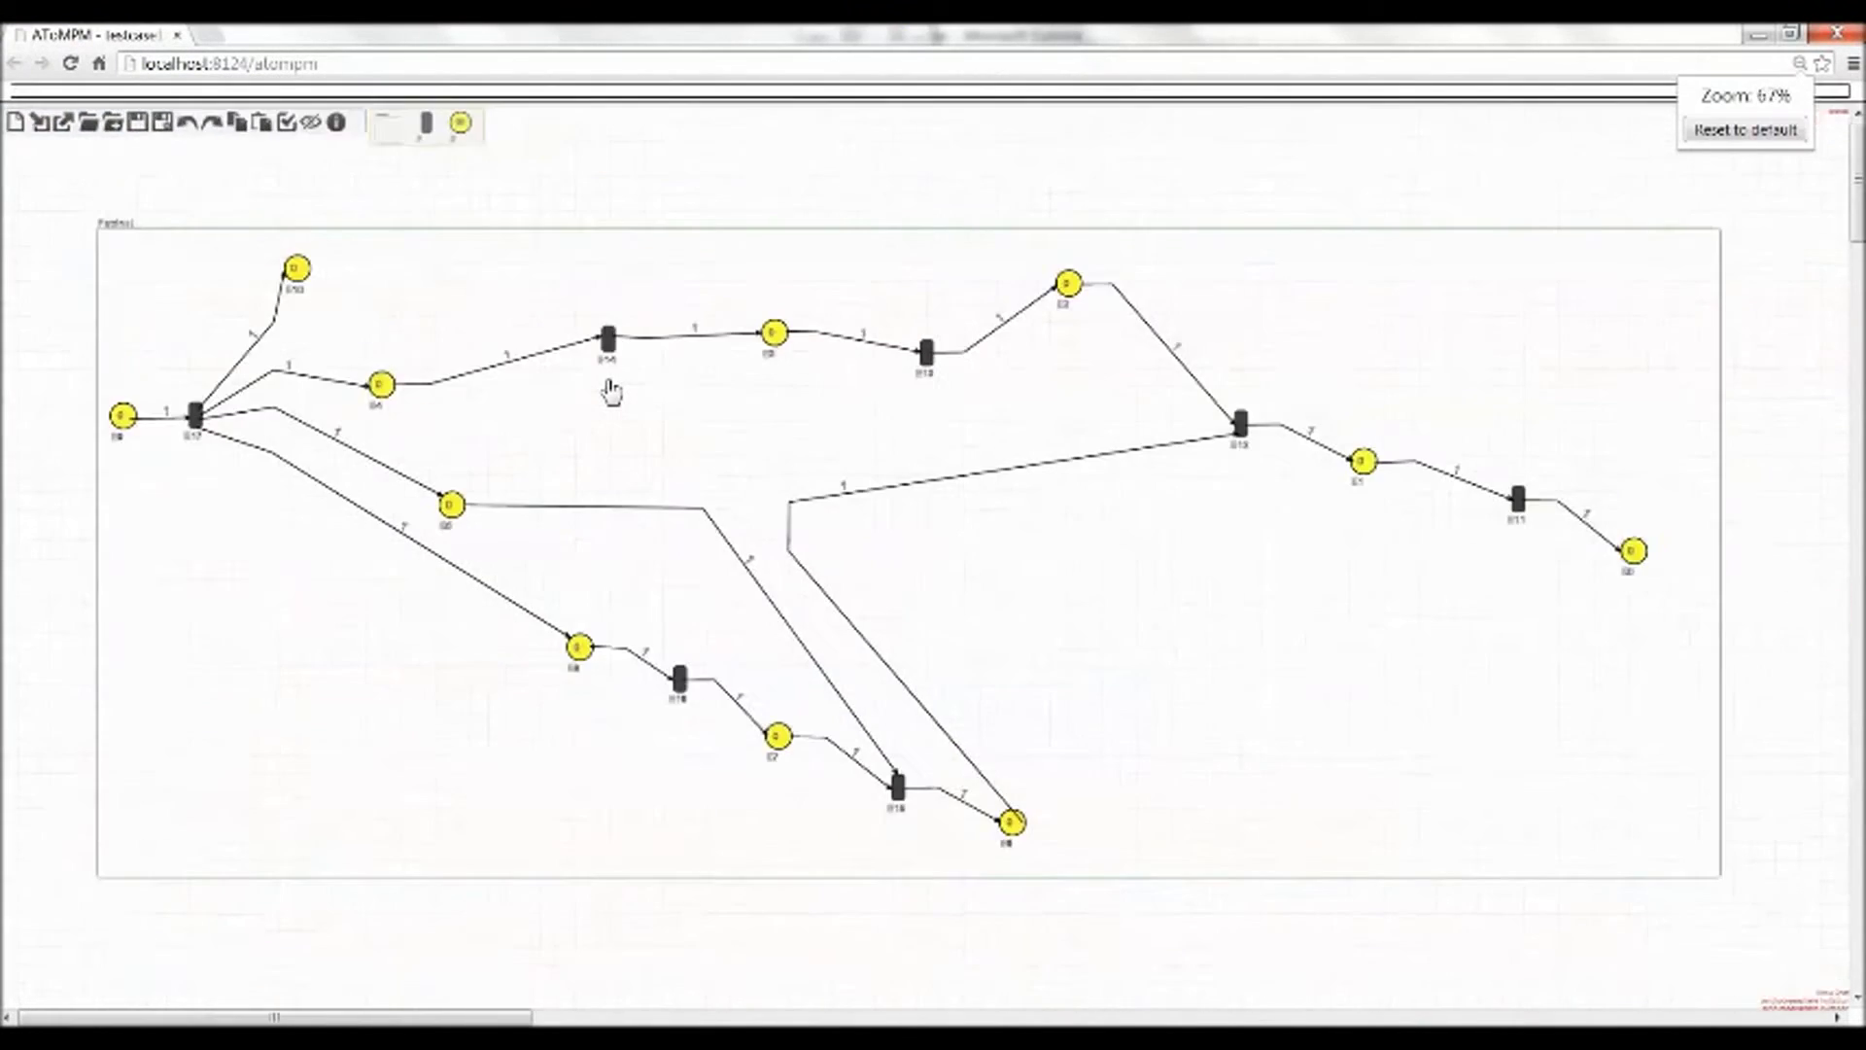
key("ctrl+0")
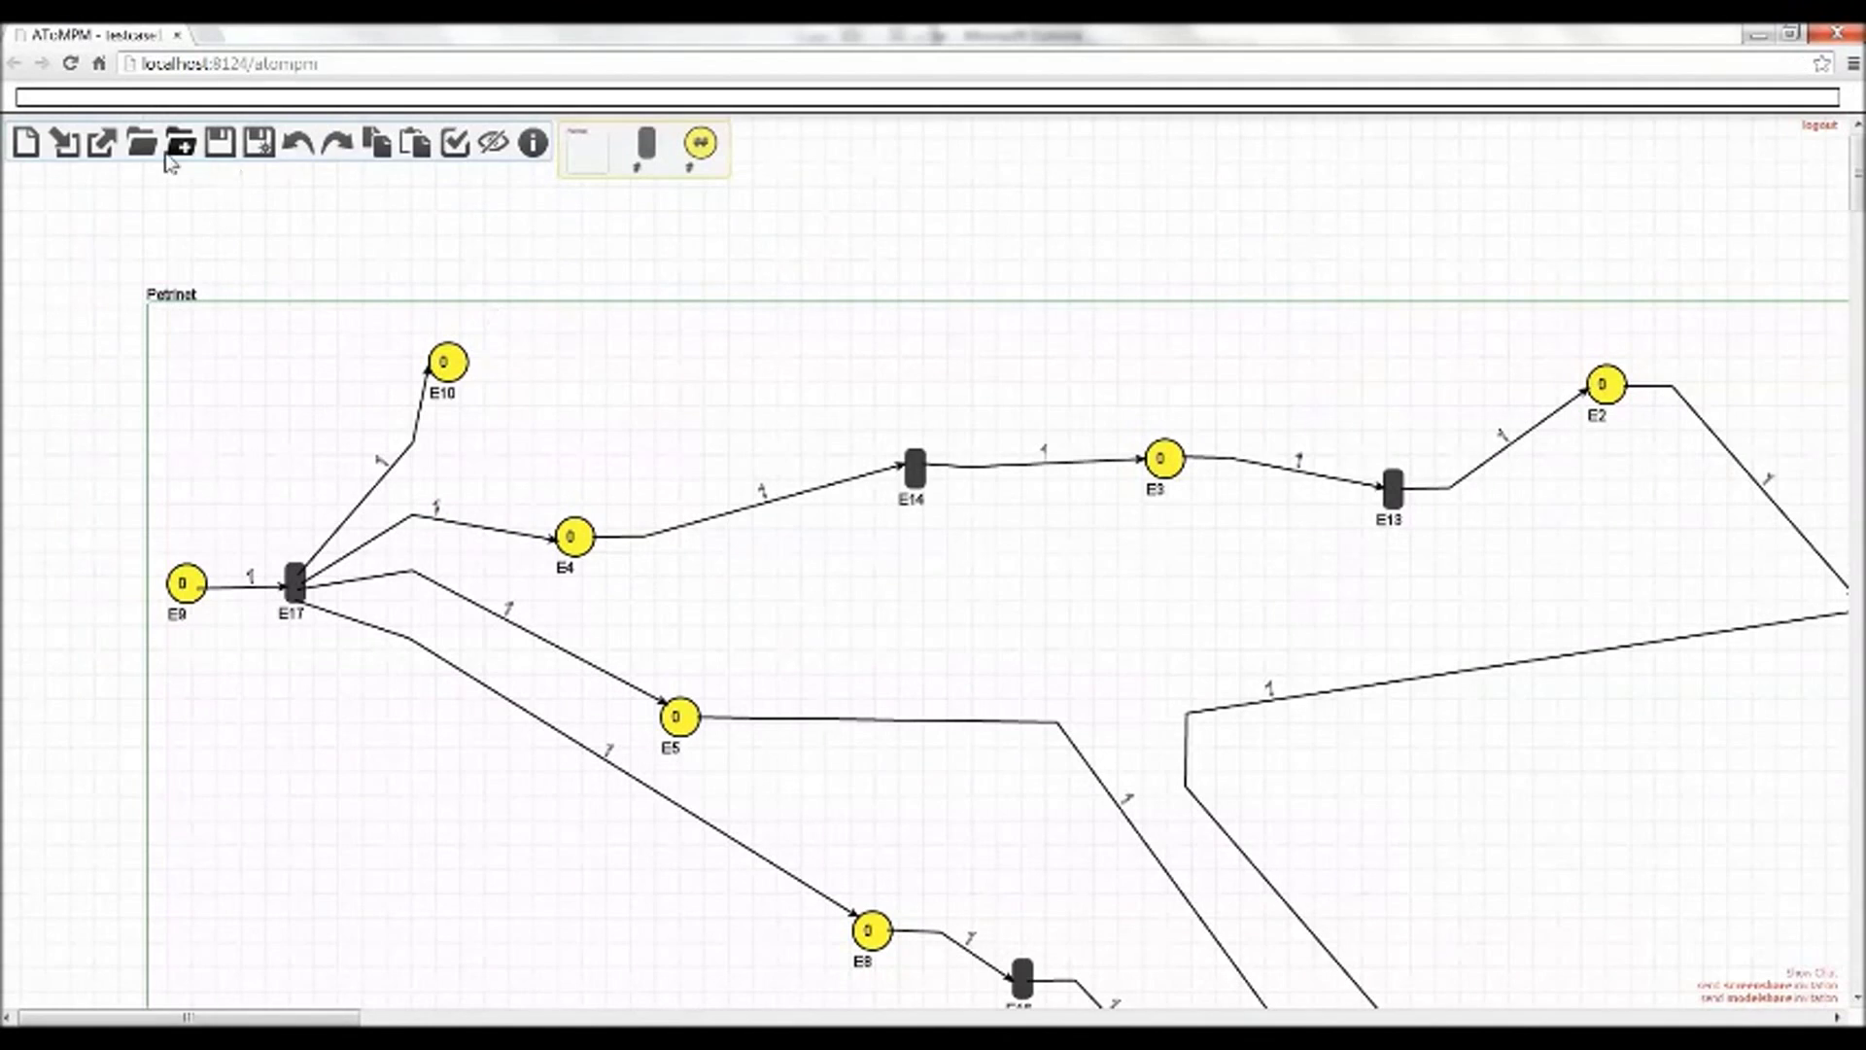
left_click(180, 143)
left_click(871, 434)
left_click(939, 766)
Load the T_ALL.model transformation, run it on the testcase Petri net and view the whole generated statechart
left_click(757, 143)
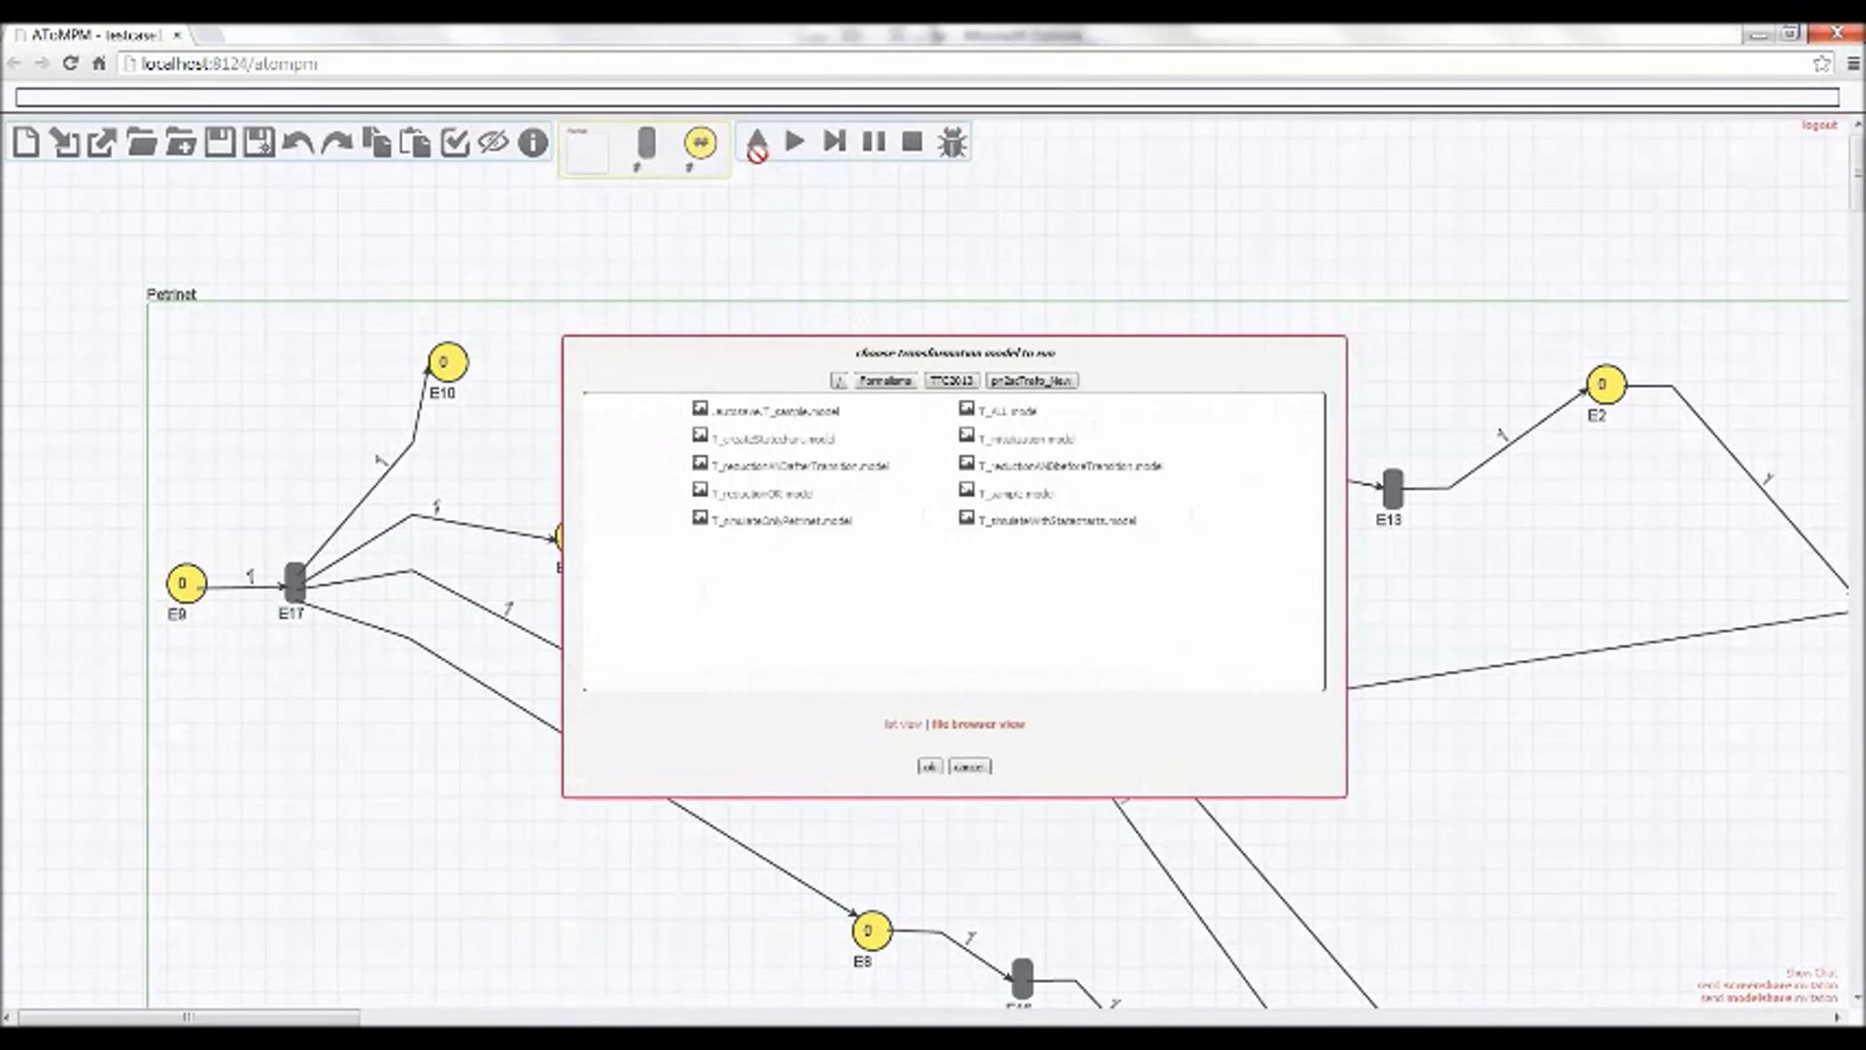
left_click(972, 404)
left_click(938, 764)
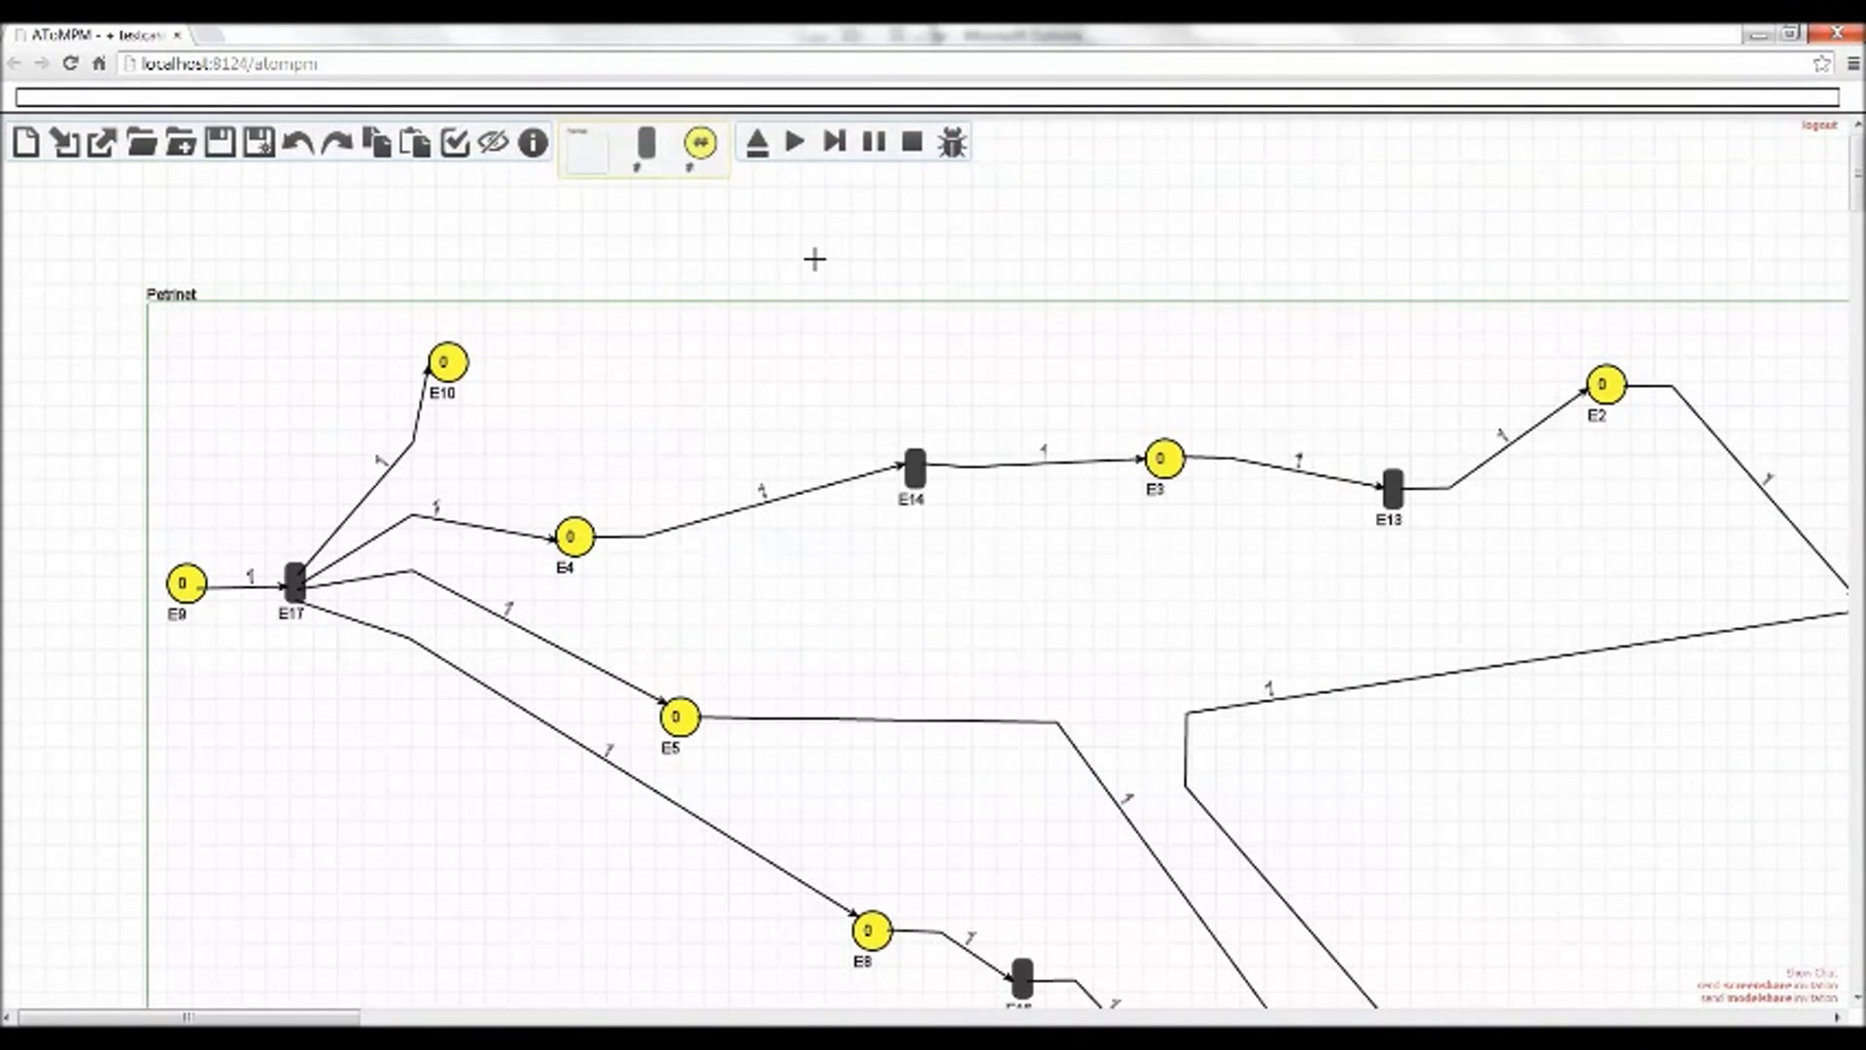
left_click(794, 143)
key("ctrl+minus")
key("ctrl+minus")
key("ctrl+minus")
key("ctrl+minus")
key("ctrl+minus")
key("ctrl+plus")
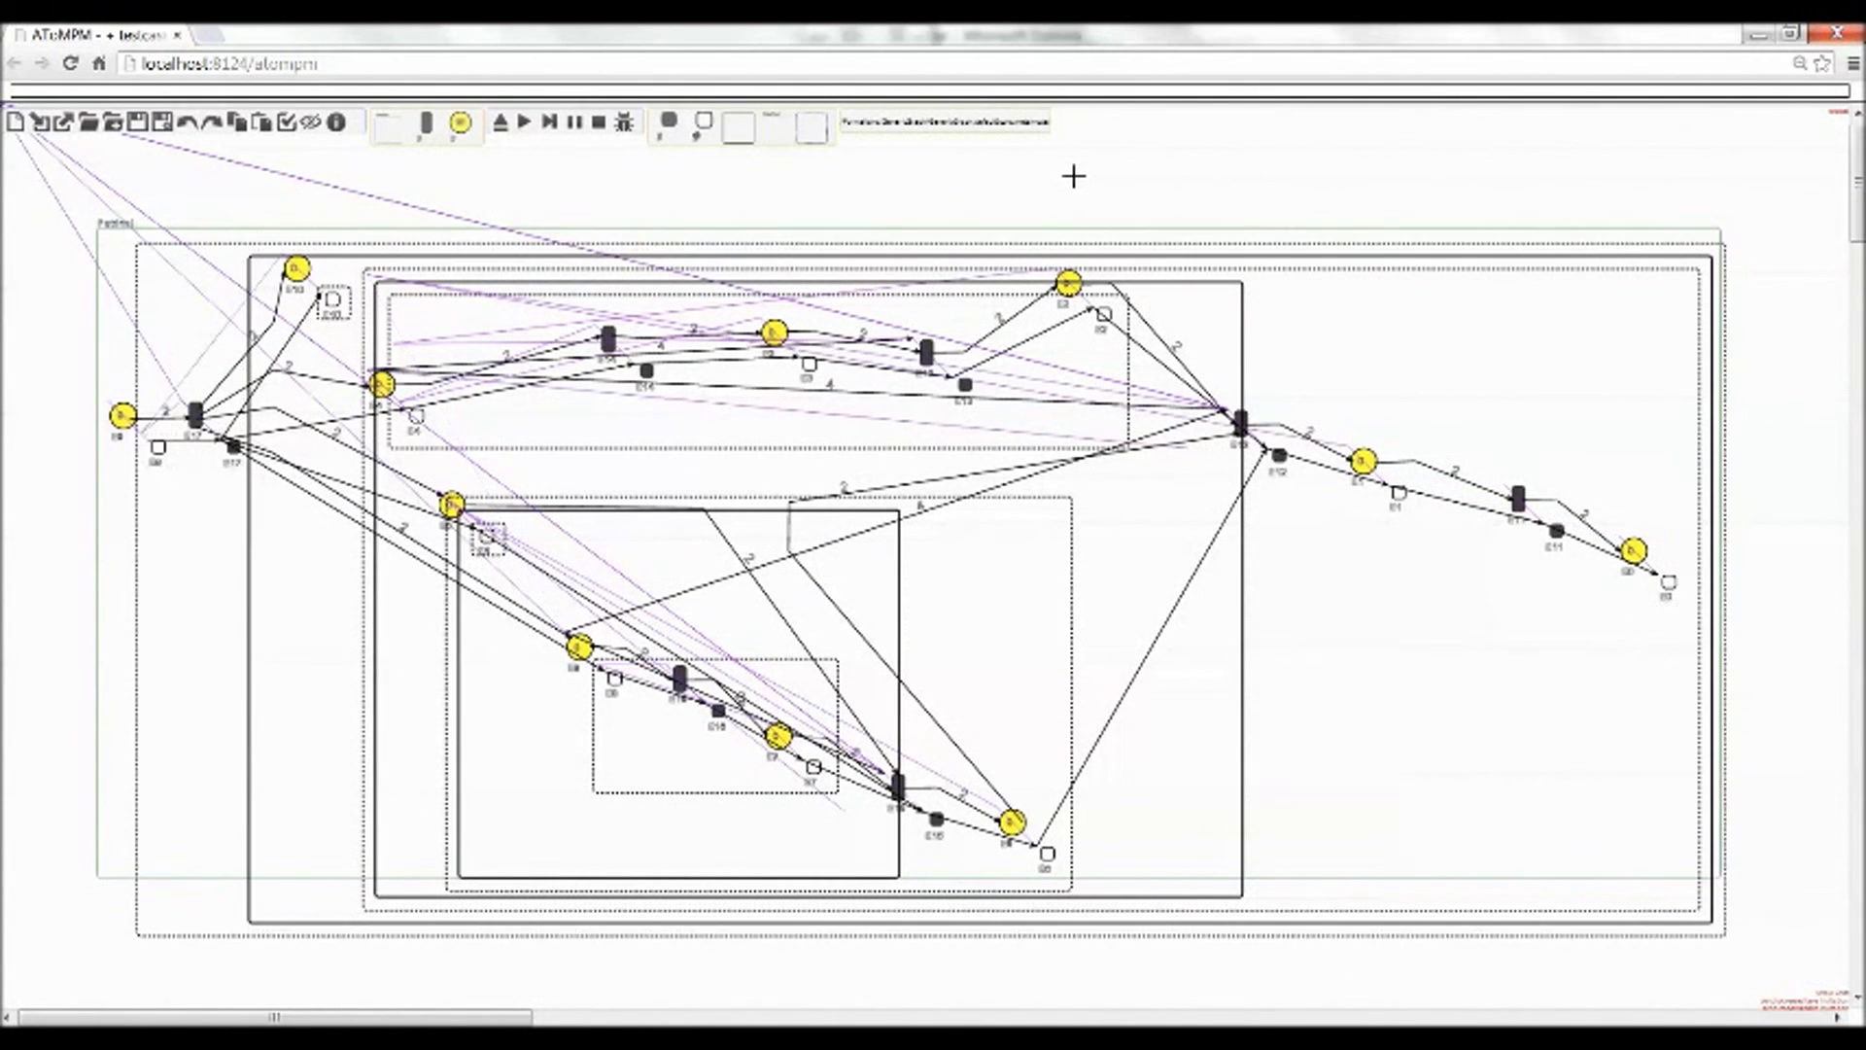
Hide the non-statechart formalisms in the transformed testcase model and view the whole diagram
key("ctrl+0")
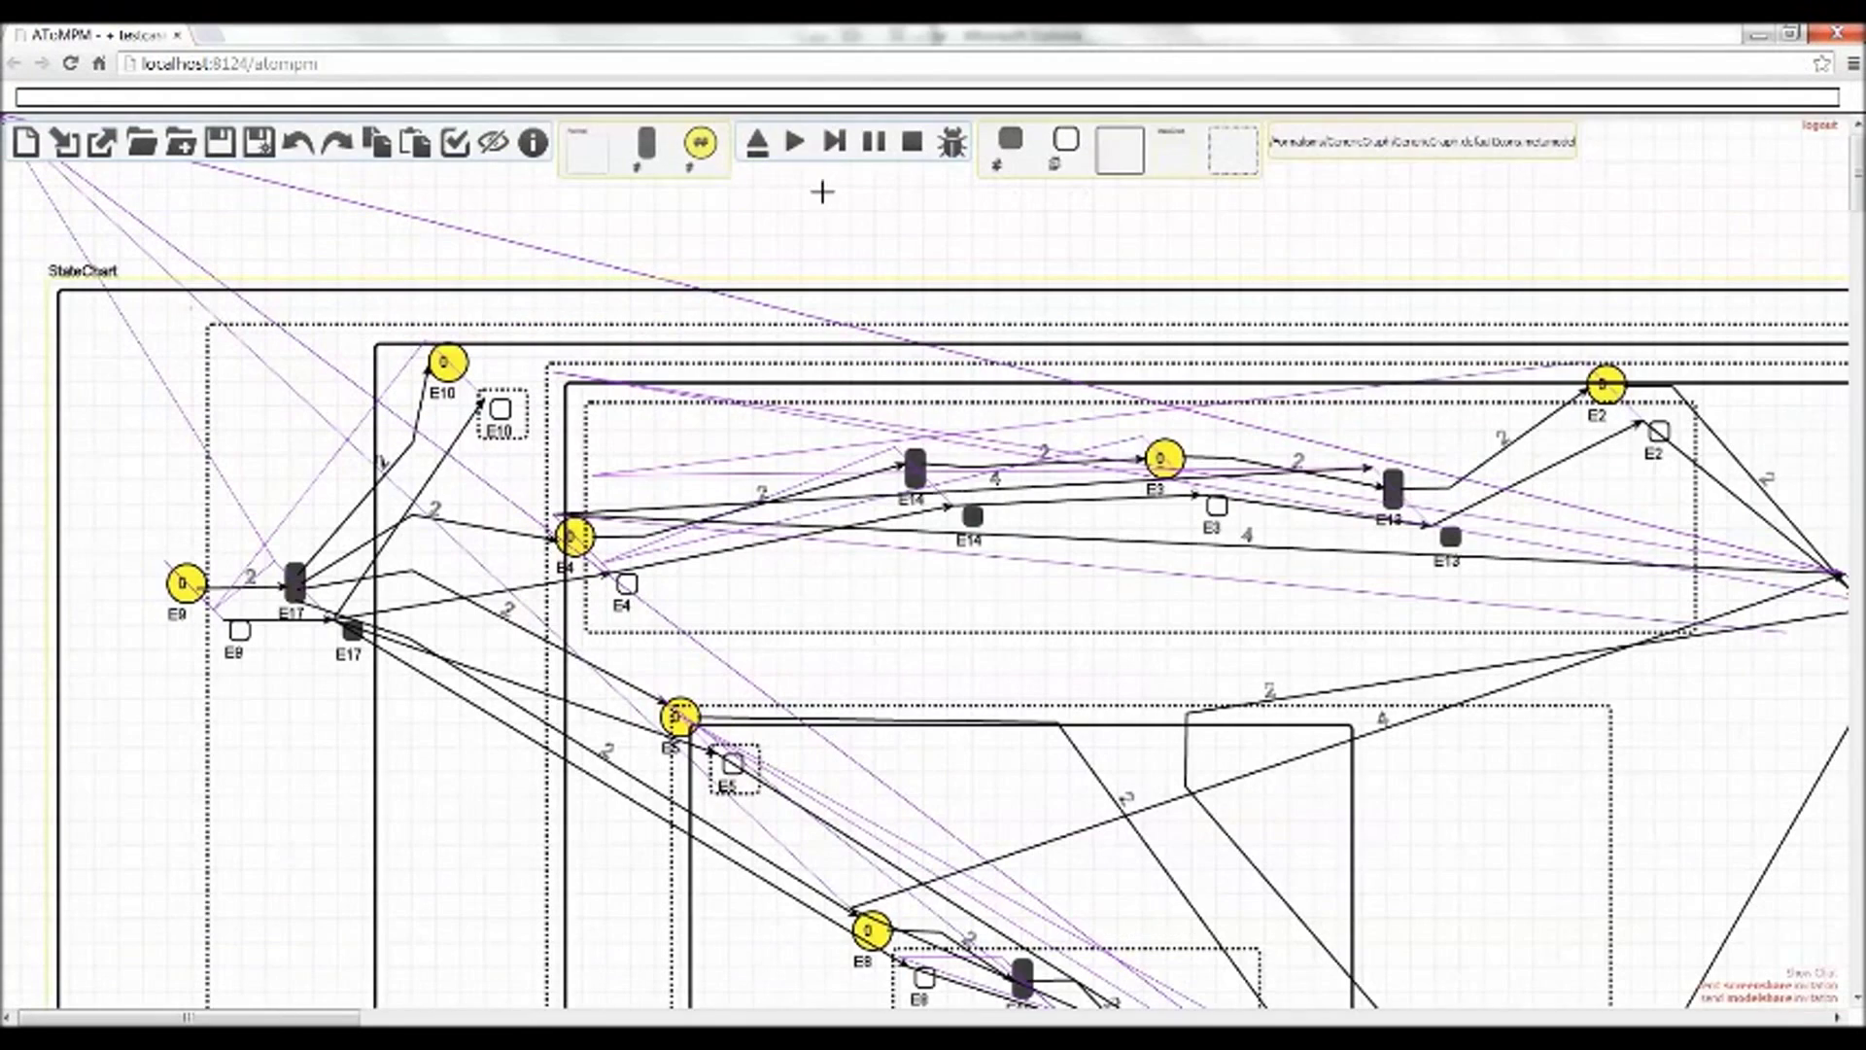
left_click(494, 143)
left_click(972, 537)
left_click(998, 550, "shift")
left_click(929, 608)
key("ctrl+minus")
key("ctrl+minus")
key("ctrl+minus")
key("ctrl+minus")
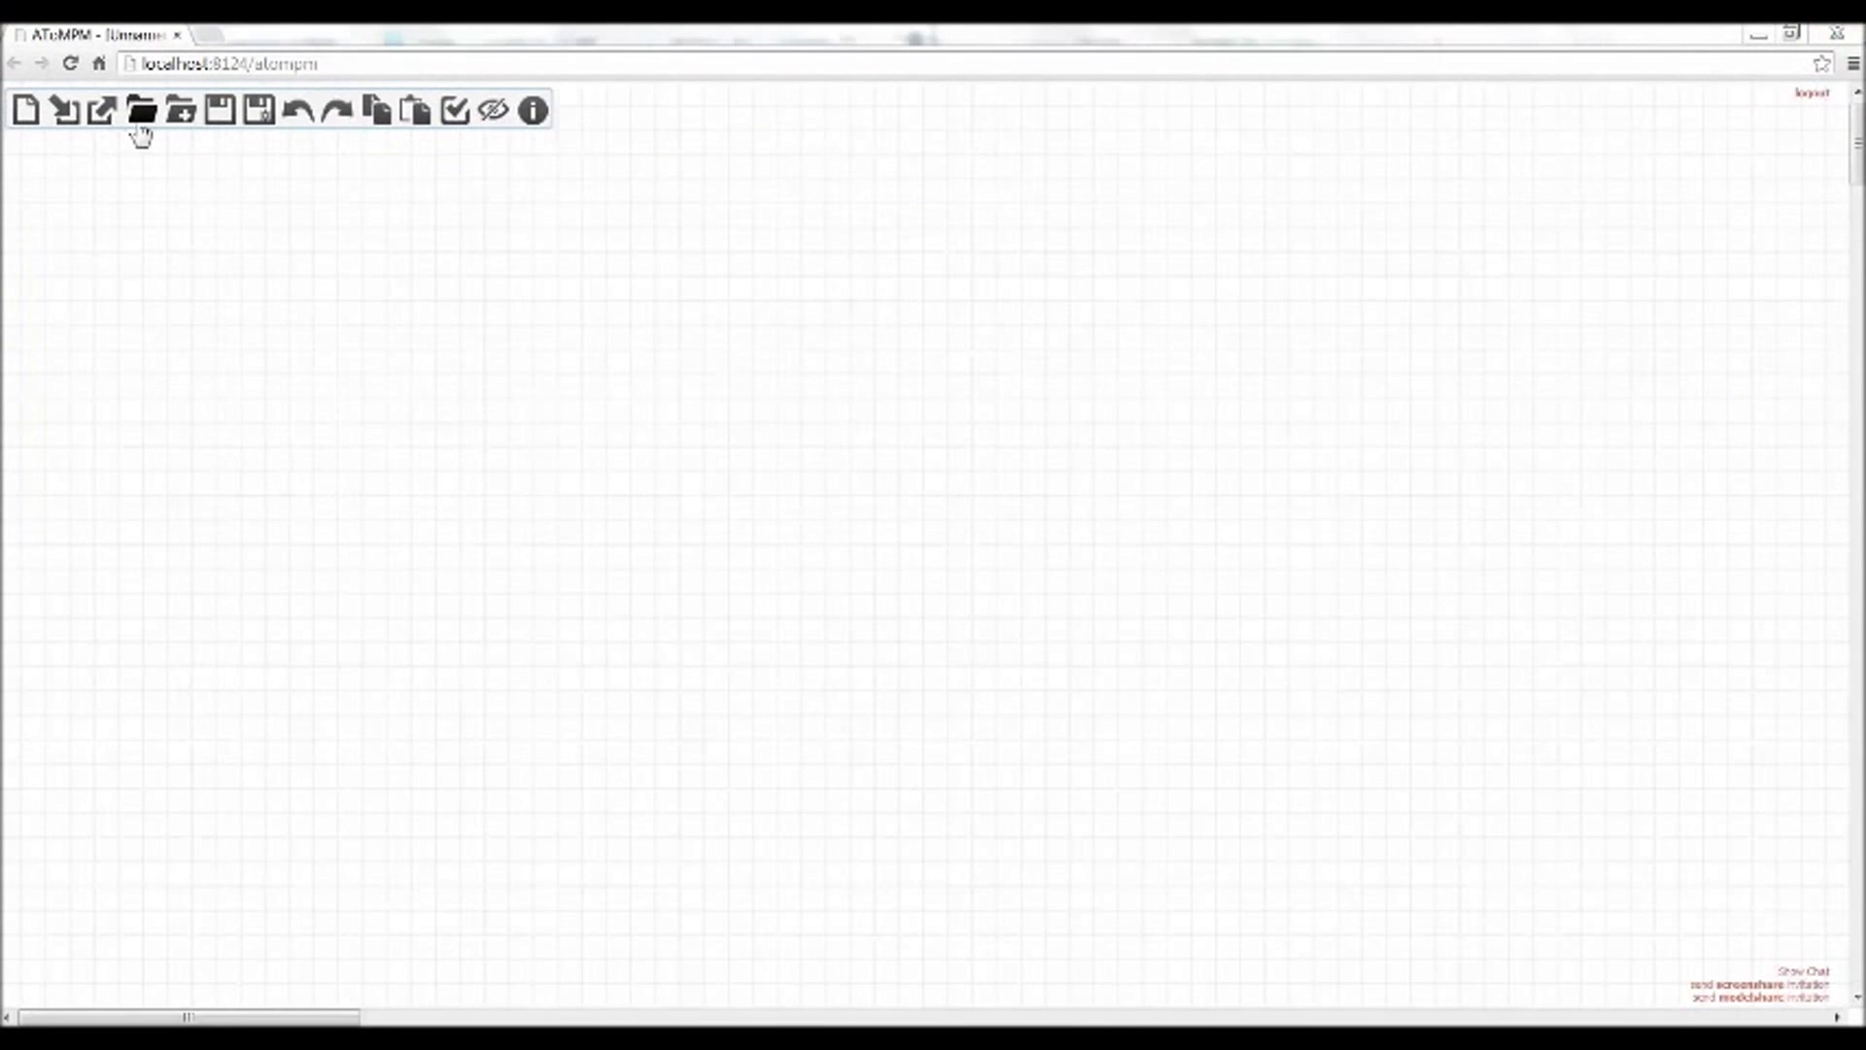
Load R_arule.model from the model folder into the empty AToMPM window
left_click(141, 111)
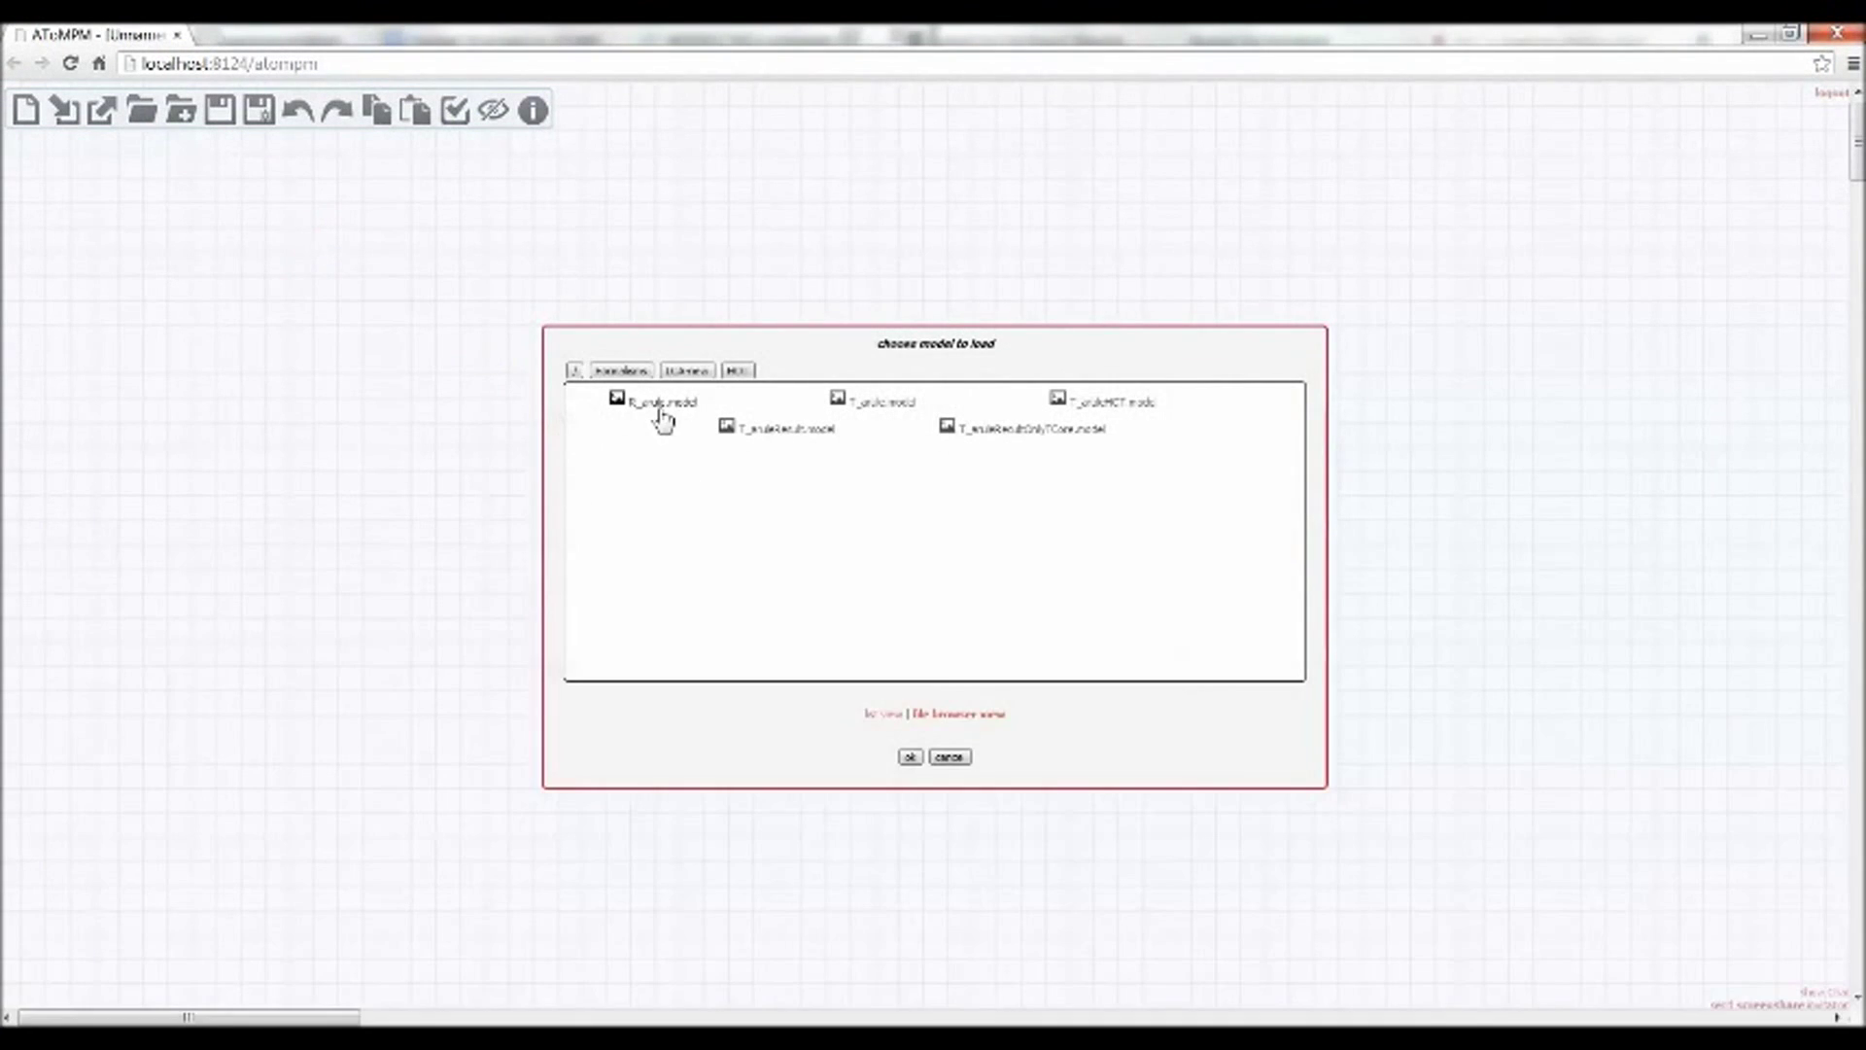
left_click(668, 408)
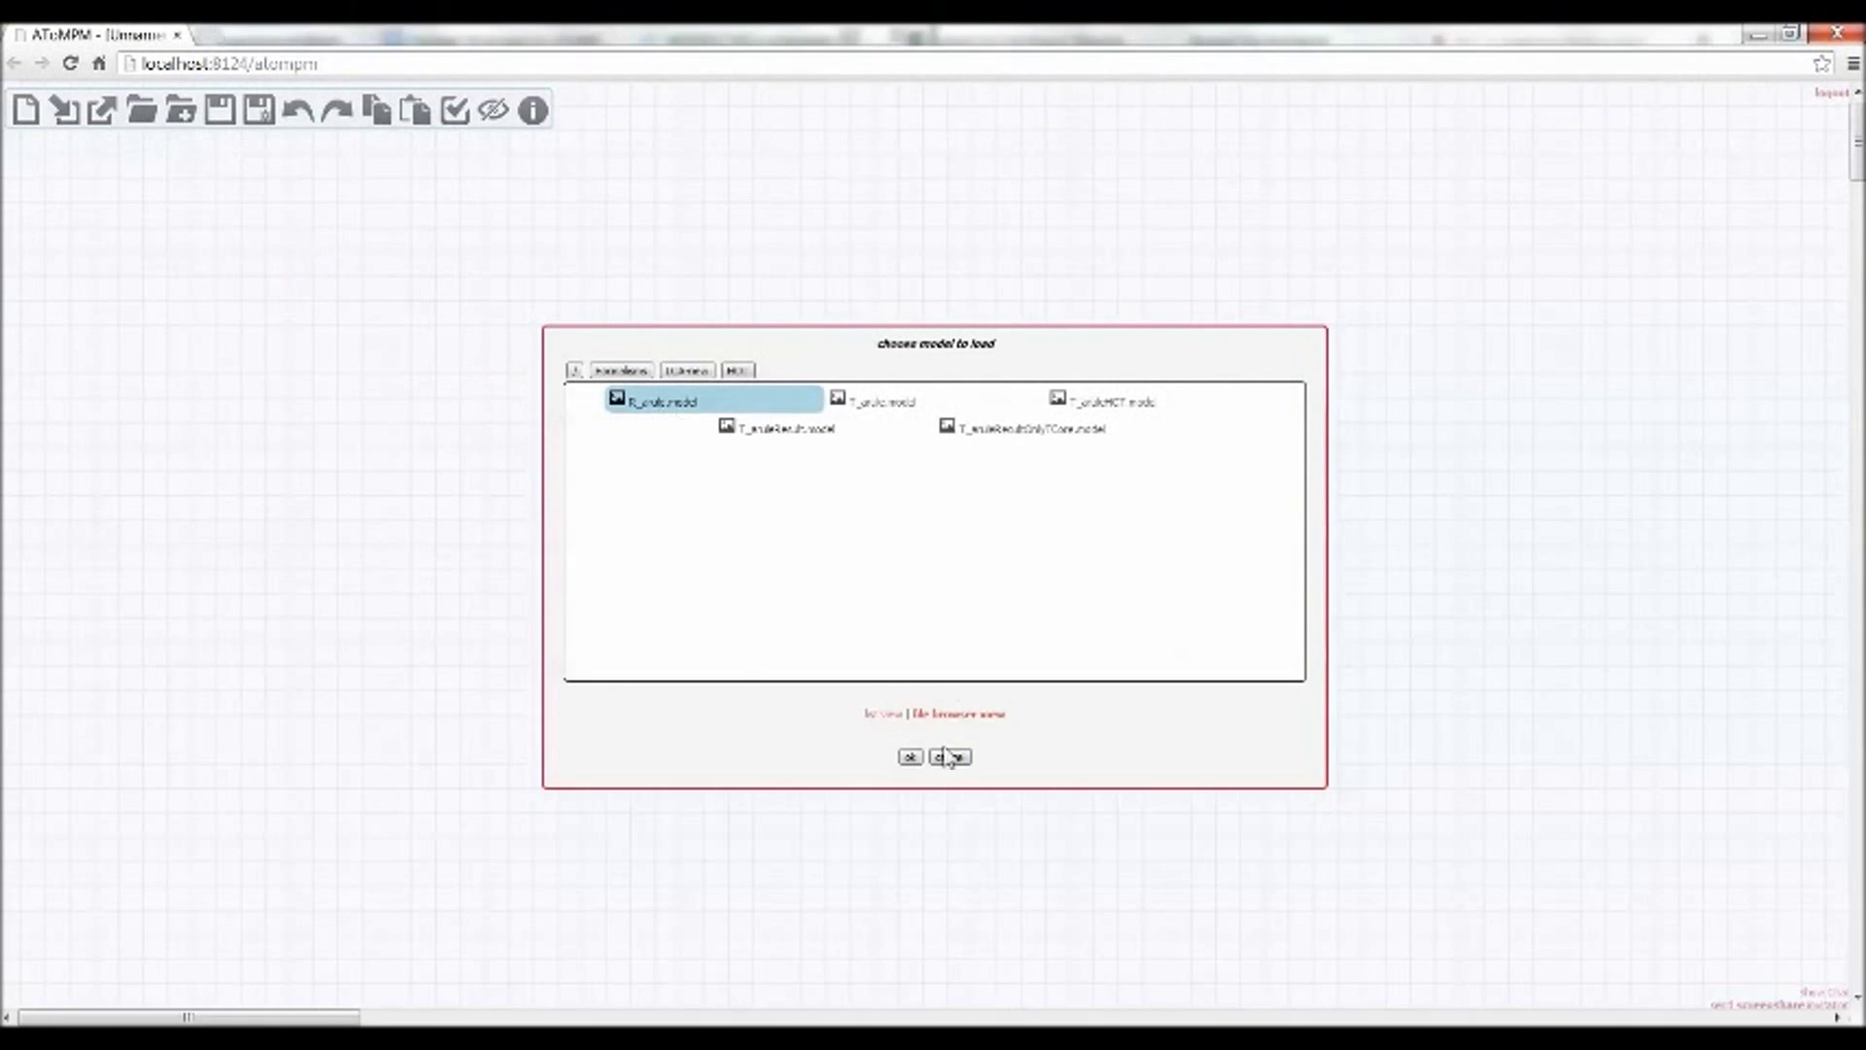
left_click(911, 757)
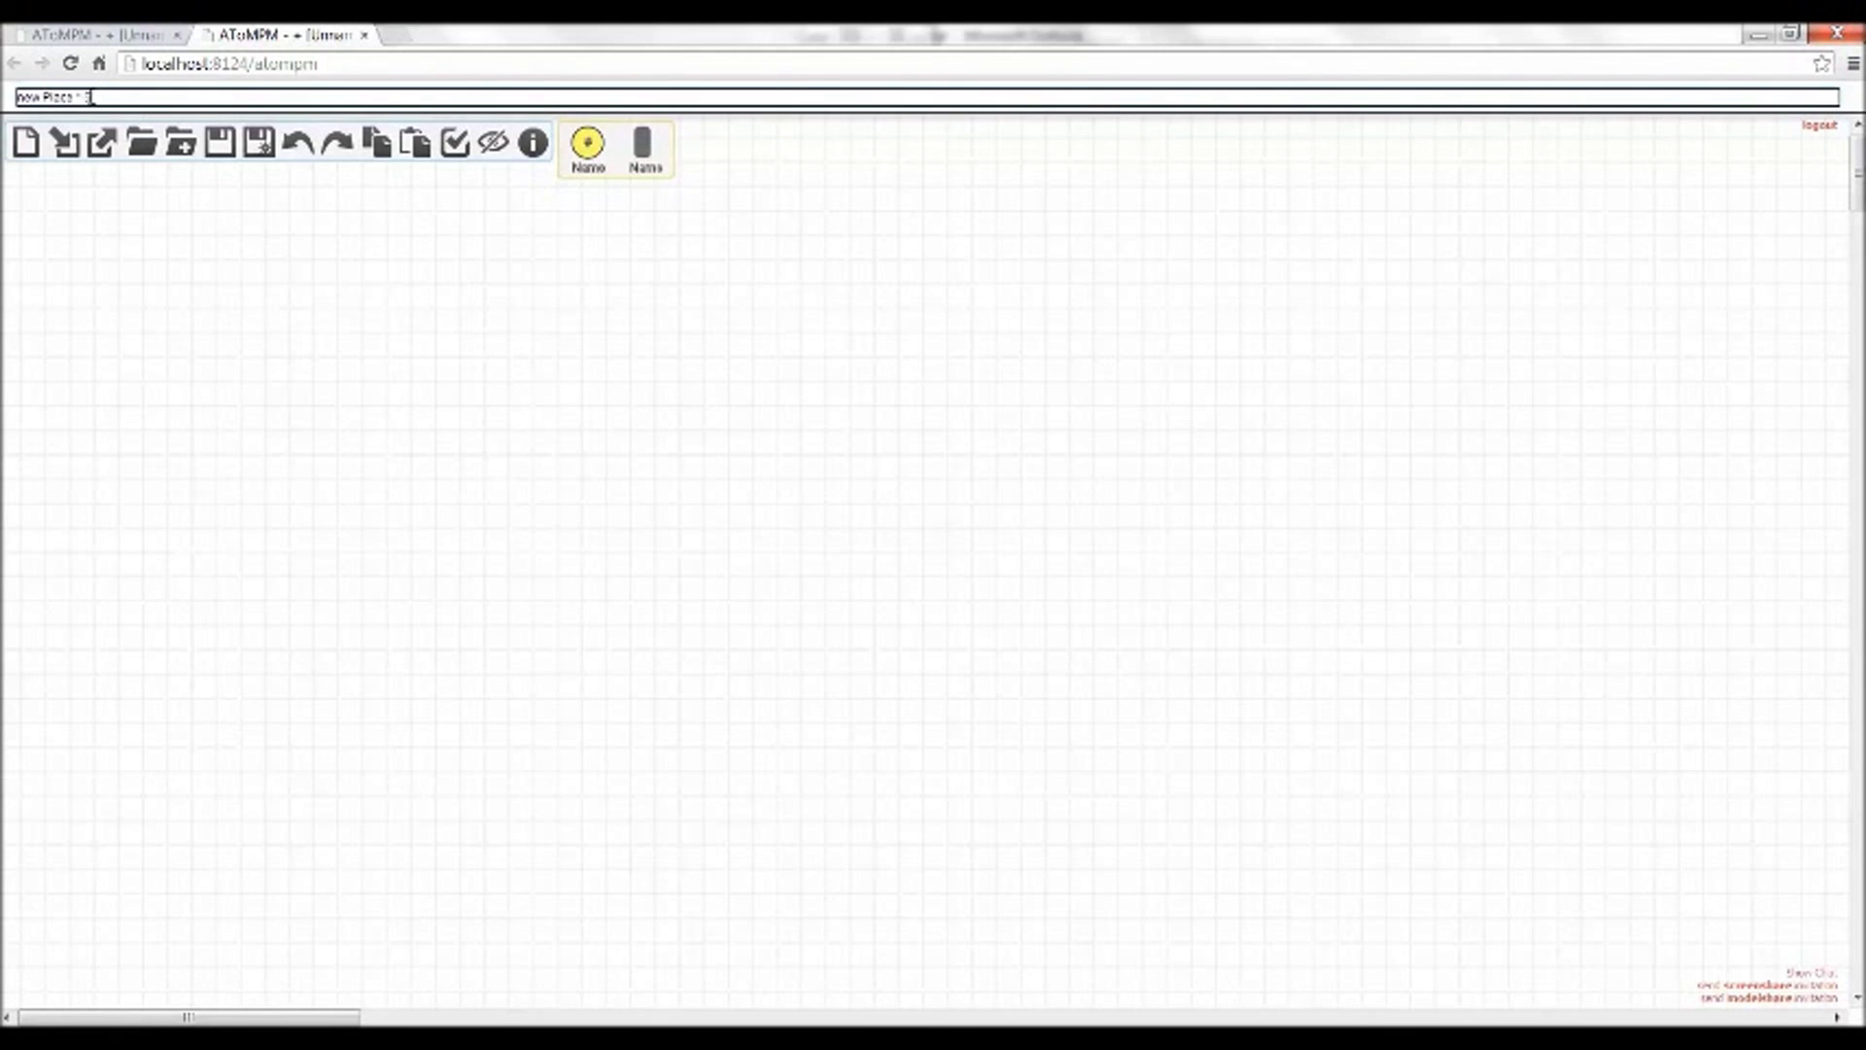
Run the new Place text command in the window that has the Petri net toolbar loaded
key("Return")
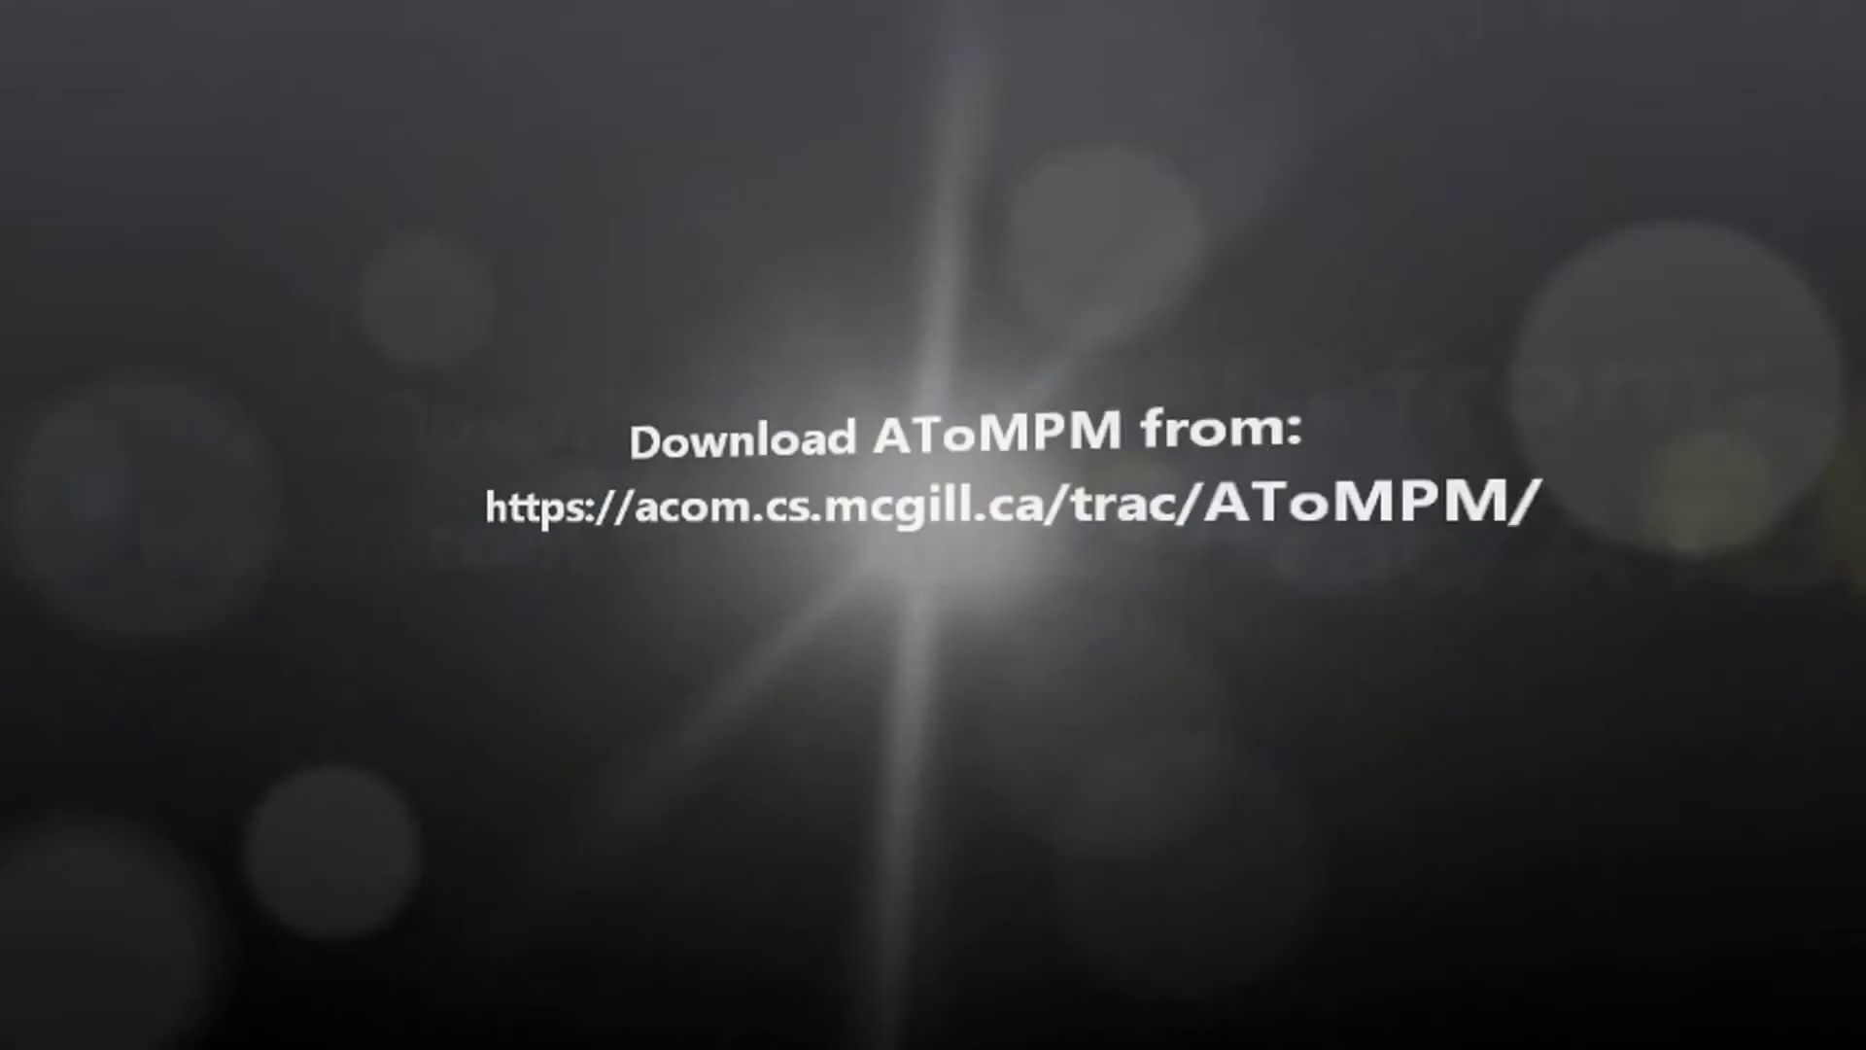